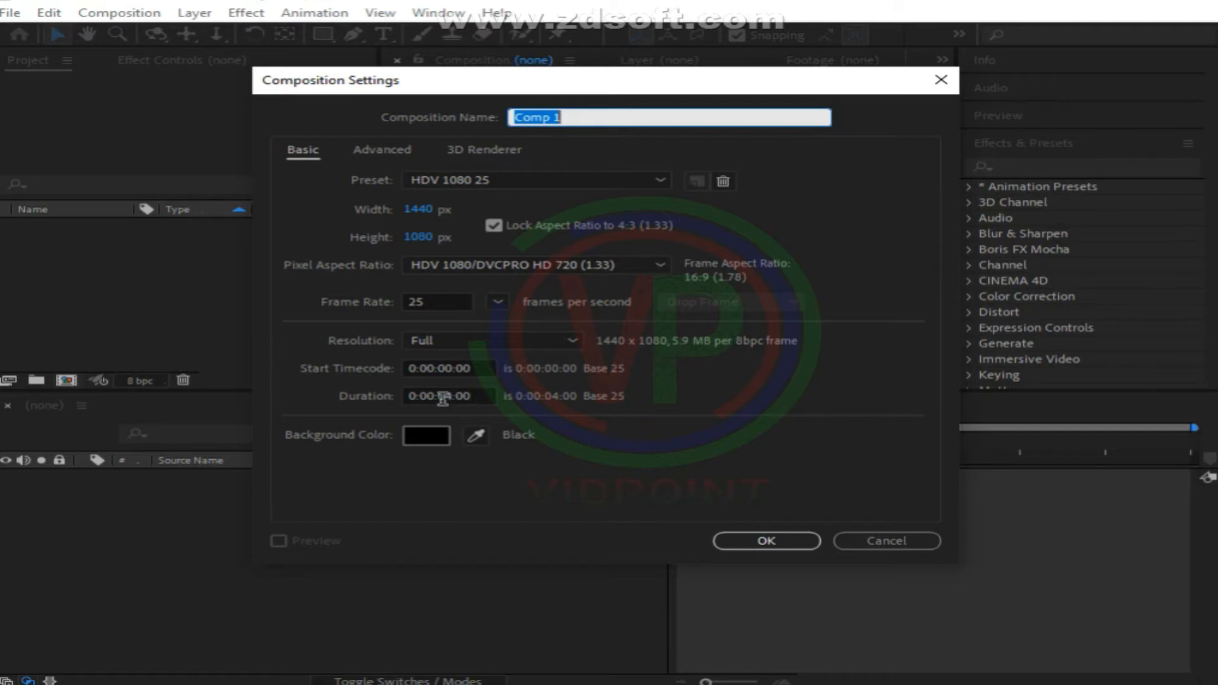
- Create a 4-second composition with the HDV 1080 25 preset and add a black, composition-sized solid layer to it
{"action": "left_click", "coordinate": [764, 542]}
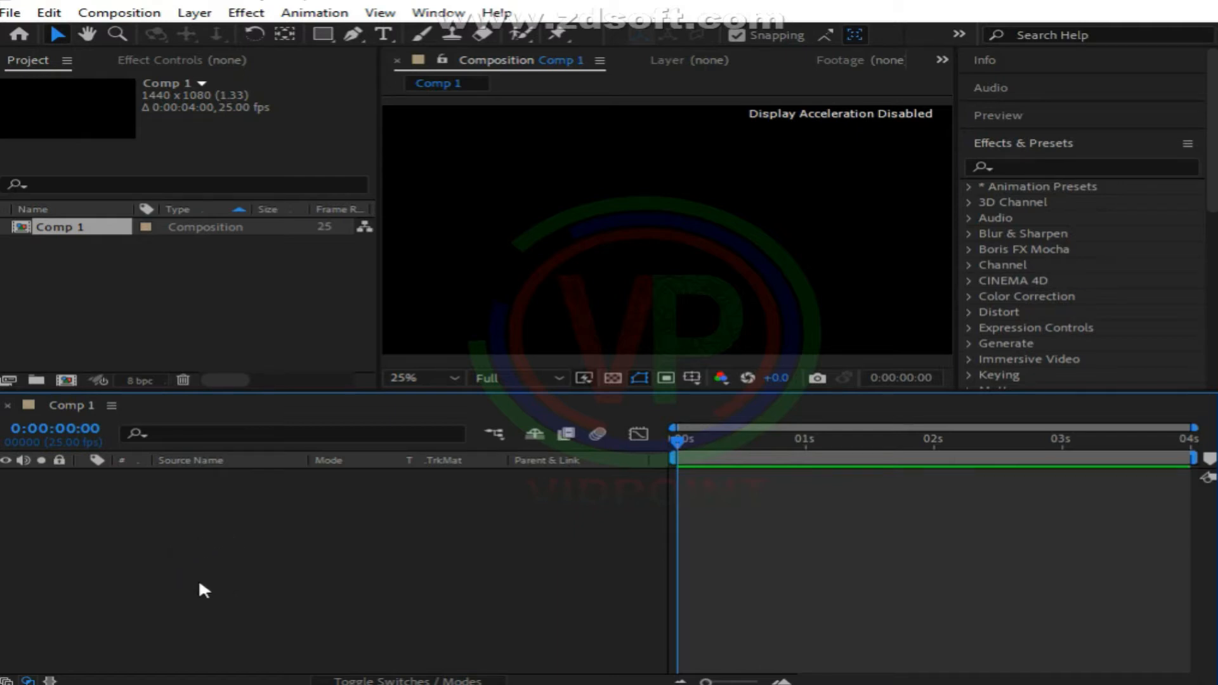
{"action": "right_click", "coordinate": [217, 548]}
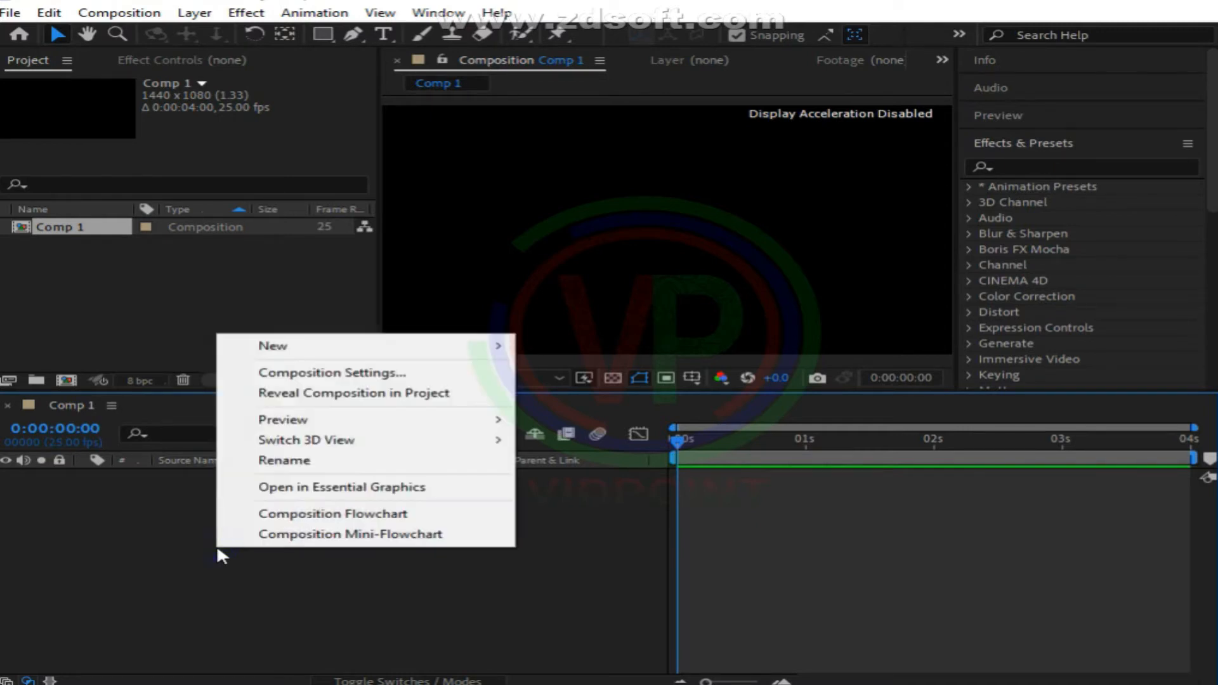
{"action": "mouse_move", "coordinate": [292, 360]}
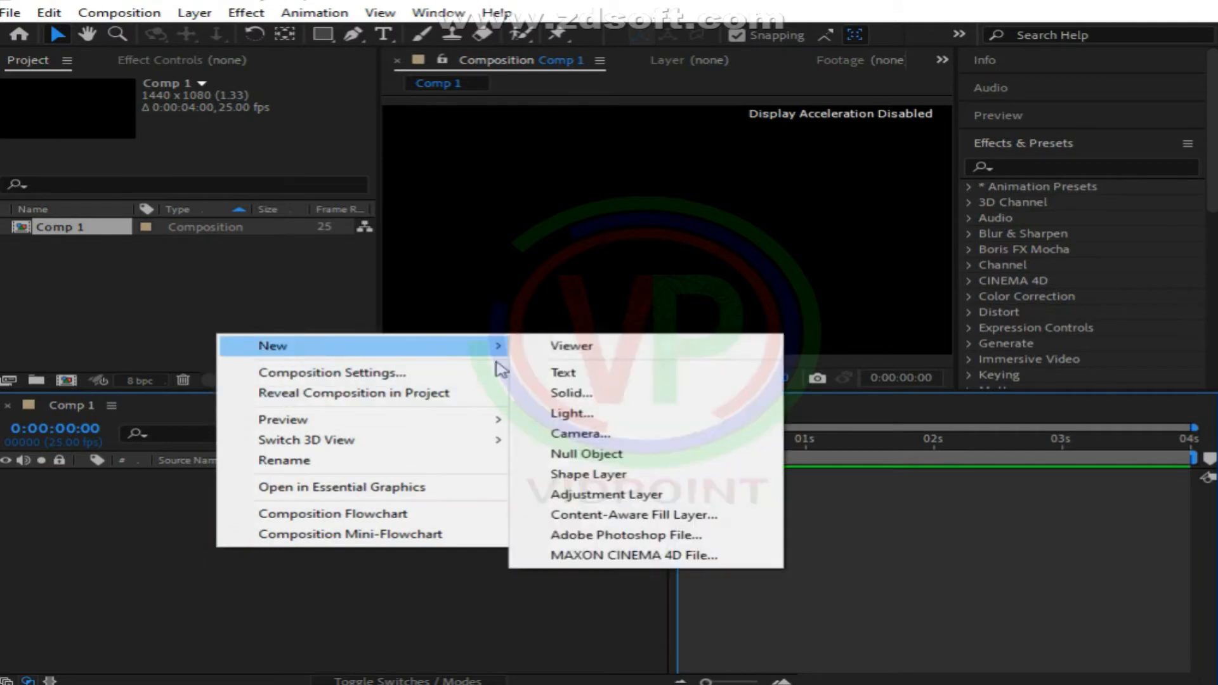
{"action": "left_click", "coordinate": [566, 395]}
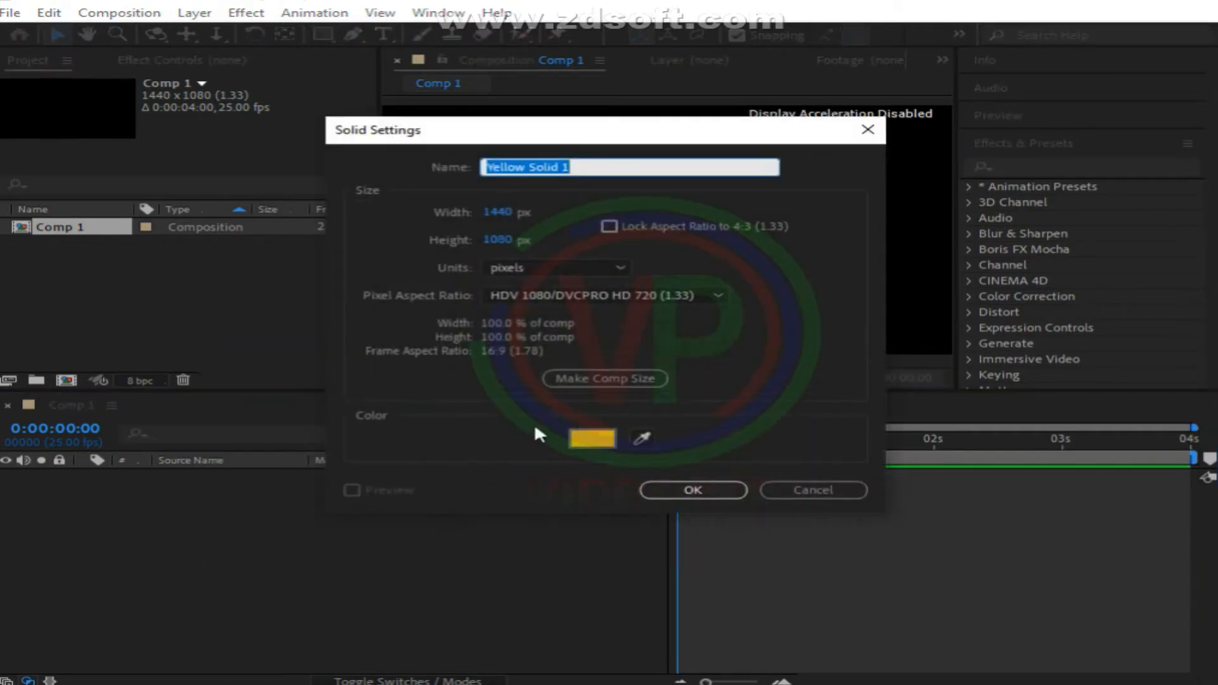
{"action": "left_click", "coordinate": [590, 437]}
{"action": "left_click_drag", "start_coordinate": [509, 418], "coordinate": [518, 461]}
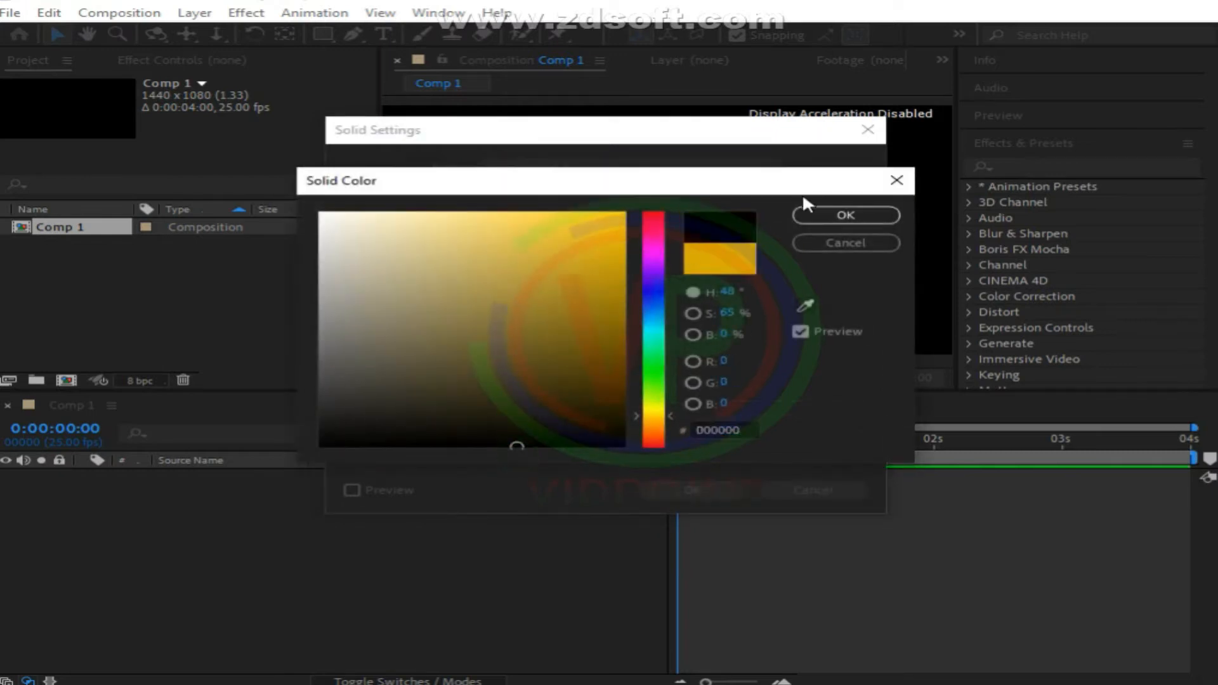
{"action": "left_click", "coordinate": [814, 218]}
{"action": "left_click", "coordinate": [693, 490]}
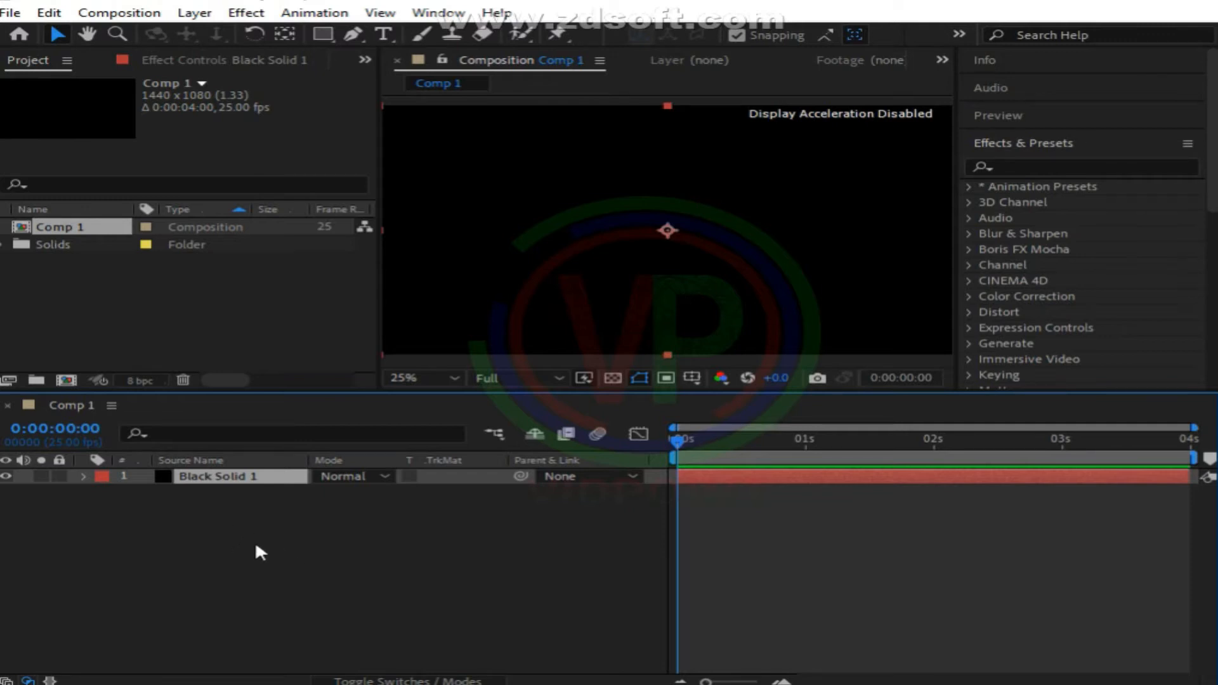
- Add an empty shape layer above the black solid
{"action": "right_click", "coordinate": [212, 545]}
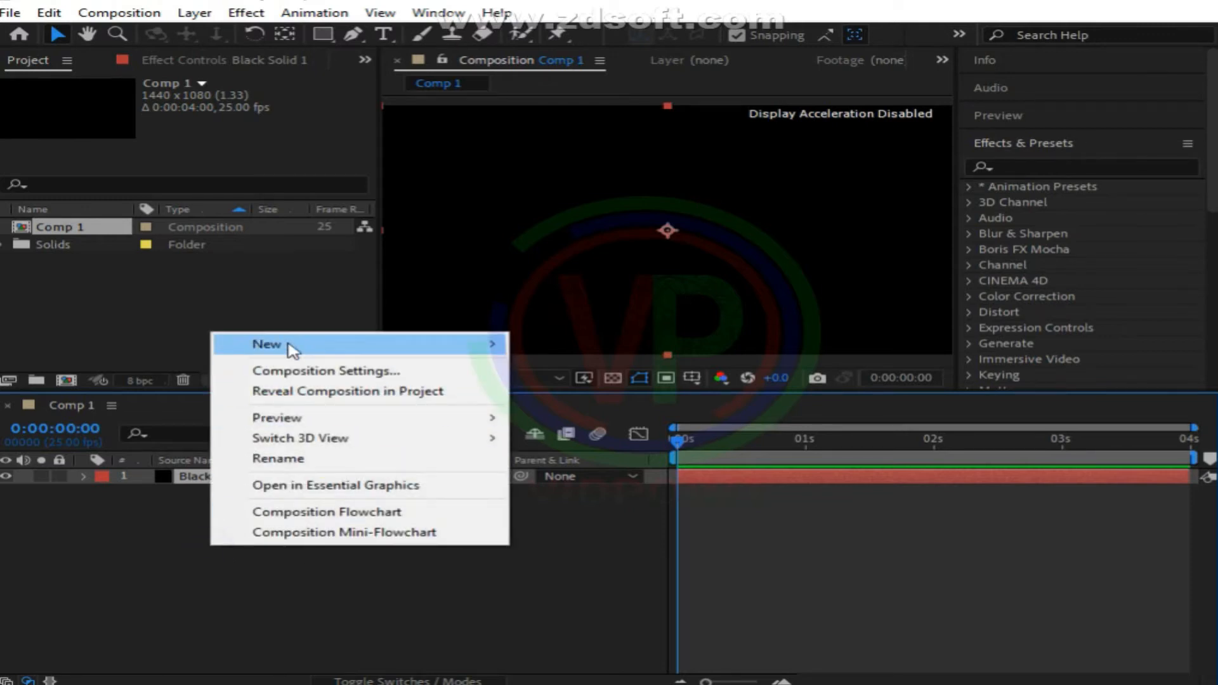
{"action": "mouse_move", "coordinate": [292, 350]}
{"action": "left_click", "coordinate": [574, 472]}
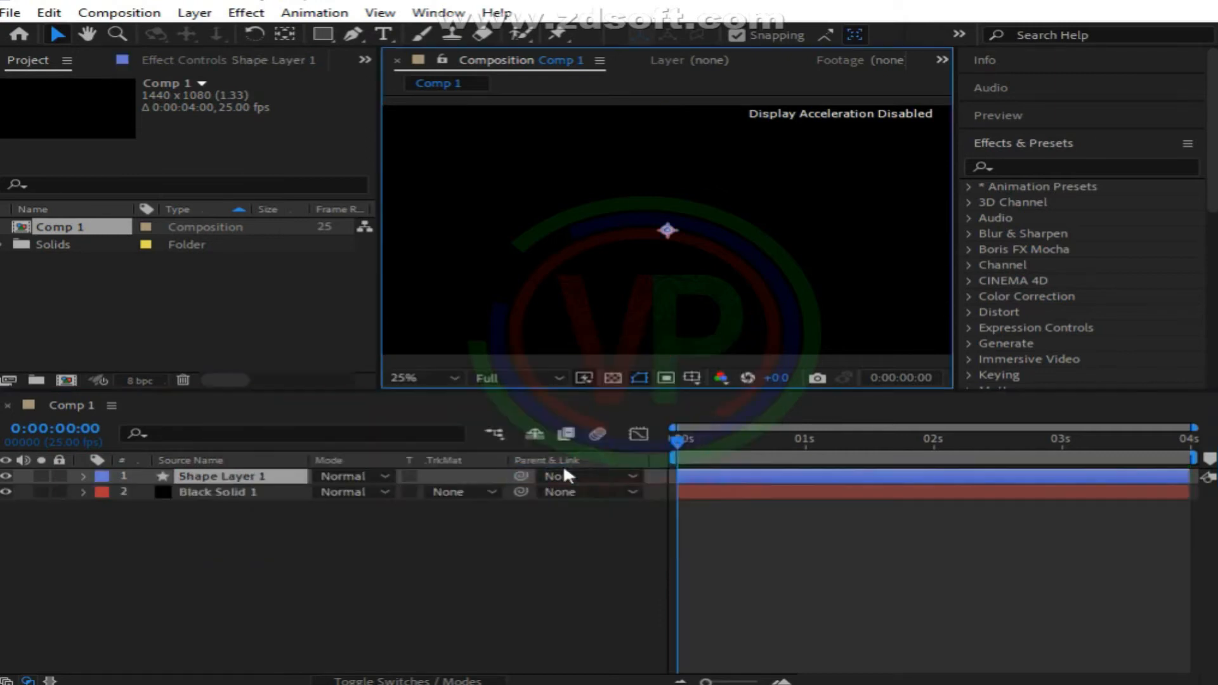
- Draw an unfilled ellipse with a red stroke on the shape layer, starting from the composition's centre, using the Ellipse Tool
{"action": "key", "text": "q"}
{"action": "left_click", "coordinate": [223, 472]}
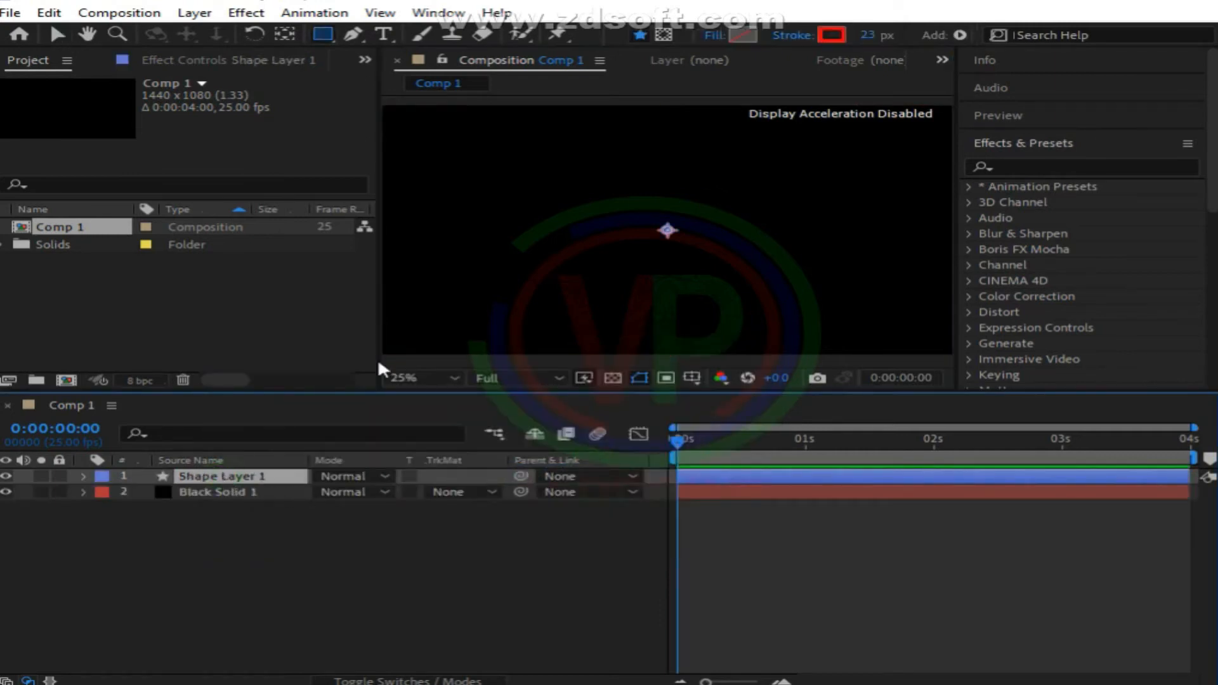
{"action": "left_click", "coordinate": [319, 35]}
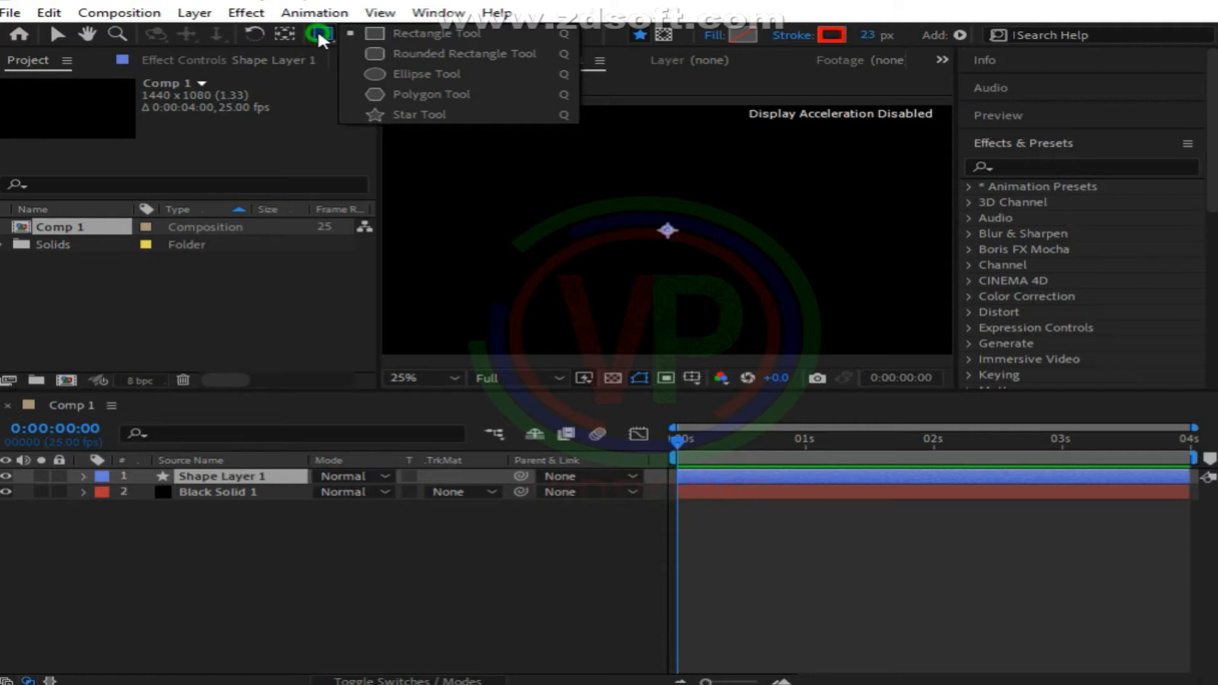
{"action": "left_click_drag", "start_coordinate": [319, 35], "coordinate": [409, 75]}
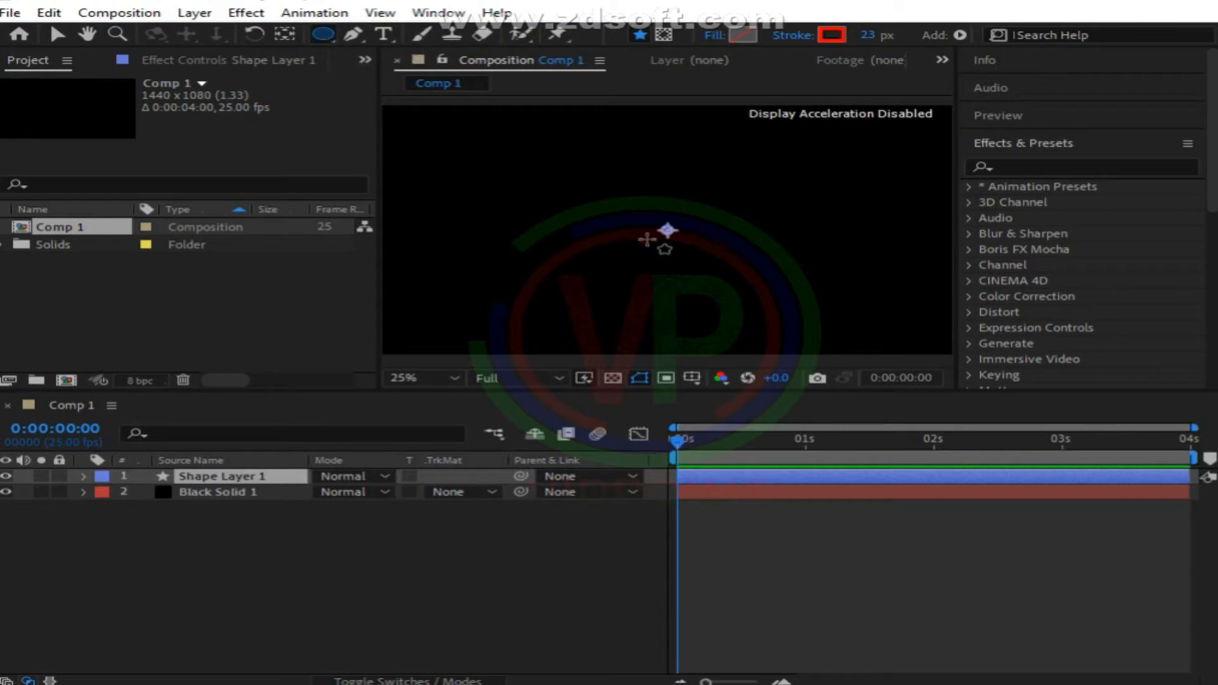
{"action": "left_click_drag", "start_coordinate": [668, 232], "coordinate": [789, 340]}
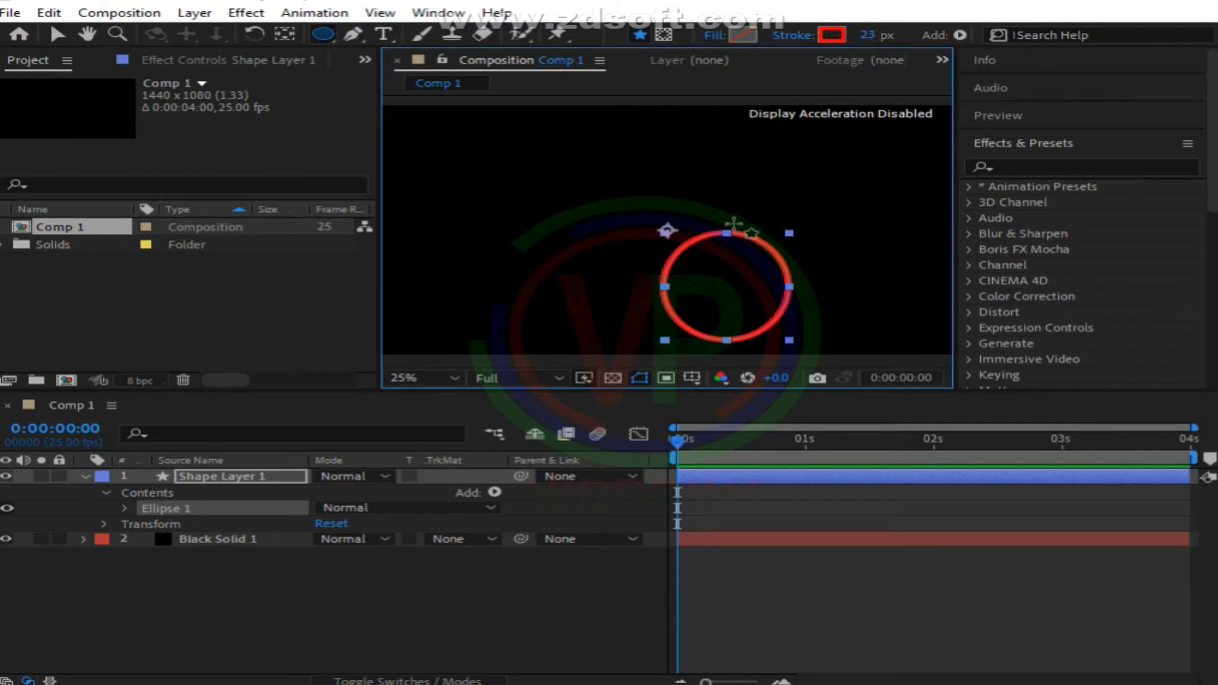
- Set the ellipse's stroke width to 29 px
{"action": "left_click", "coordinate": [870, 35]}
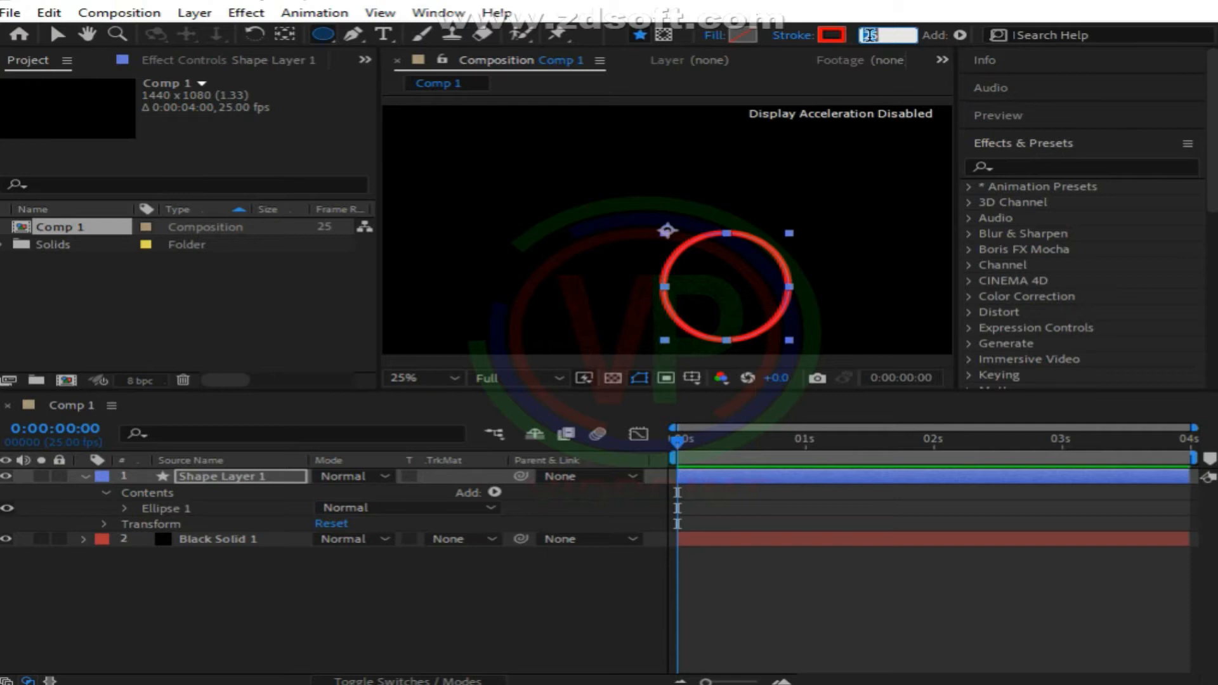
{"action": "type", "text": "29"}
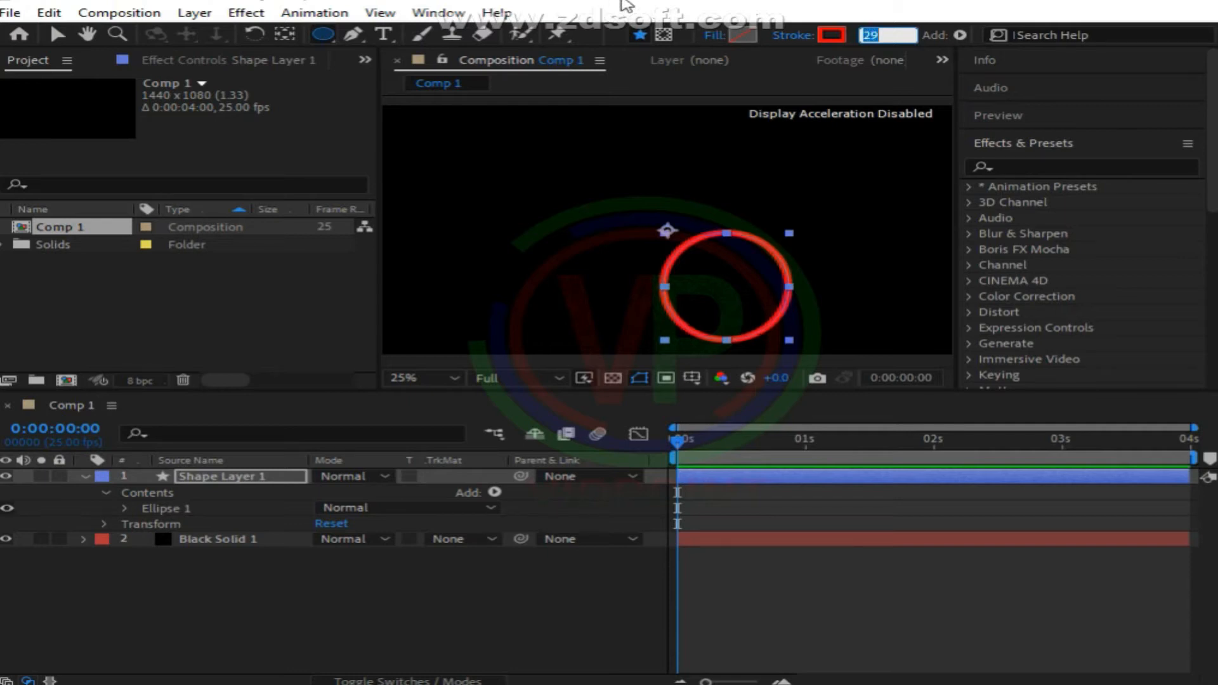
{"action": "left_click", "coordinate": [219, 480]}
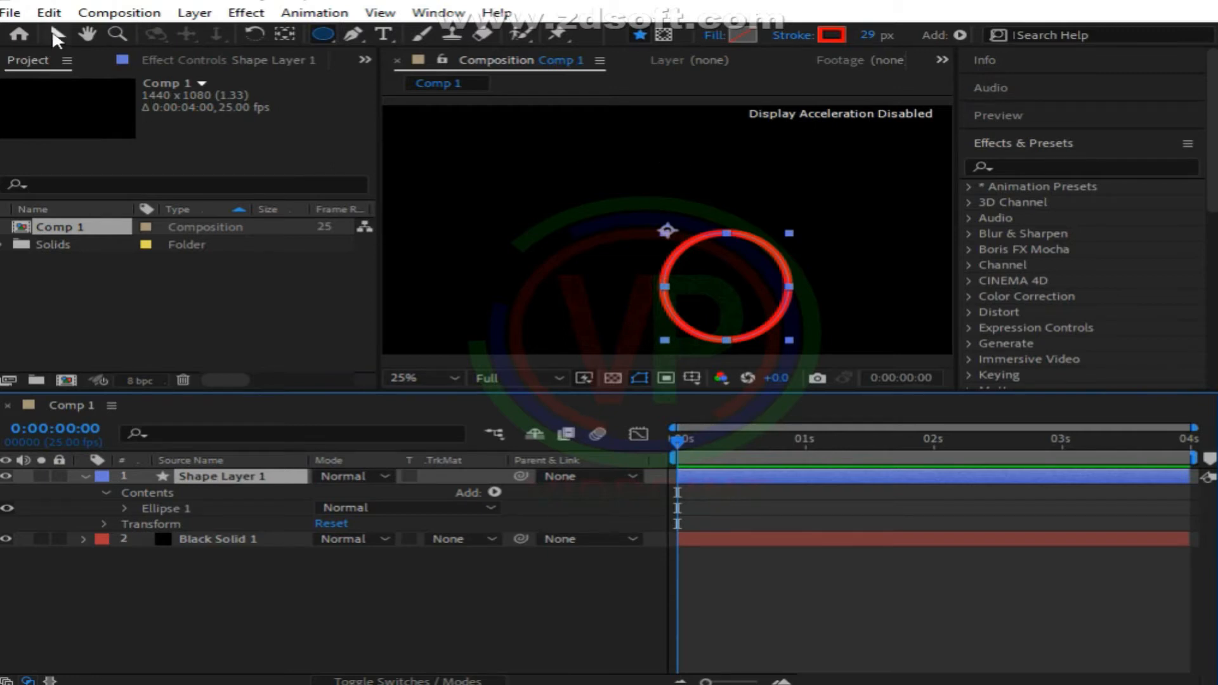
- Enlarge the red ring and centre it in the composition
{"action": "left_click", "coordinate": [57, 34]}
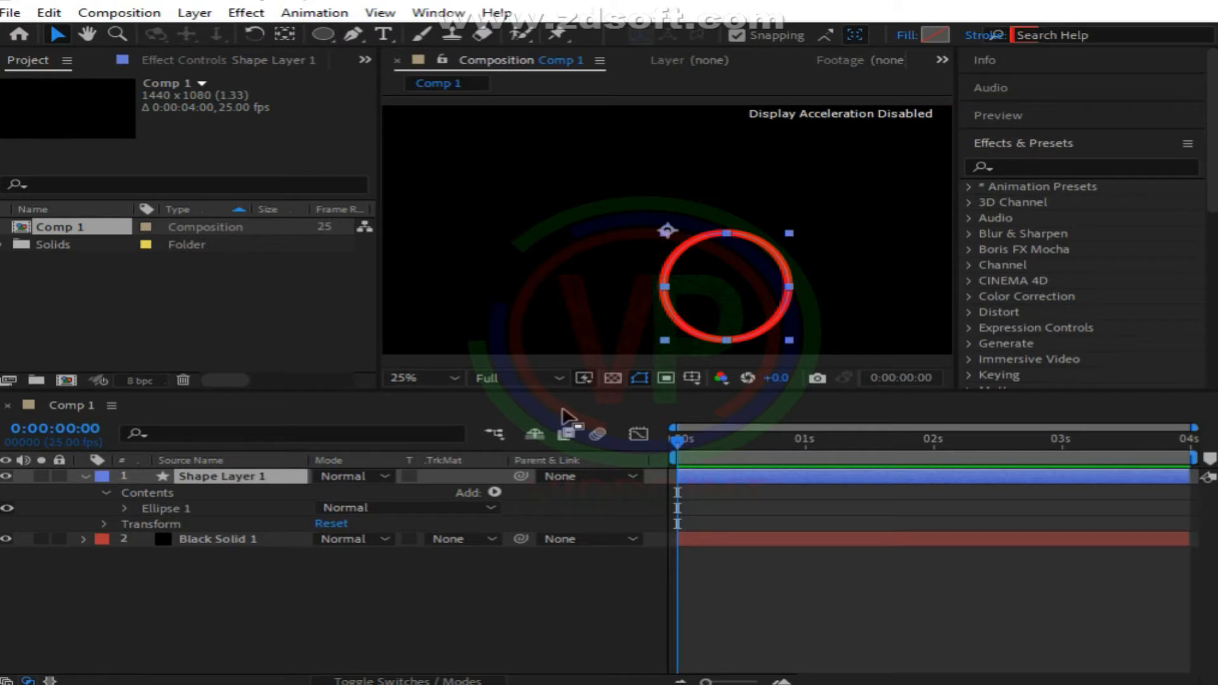
{"action": "left_click", "coordinate": [696, 298]}
{"action": "left_click_drag", "start_coordinate": [701, 301], "coordinate": [633, 234]}
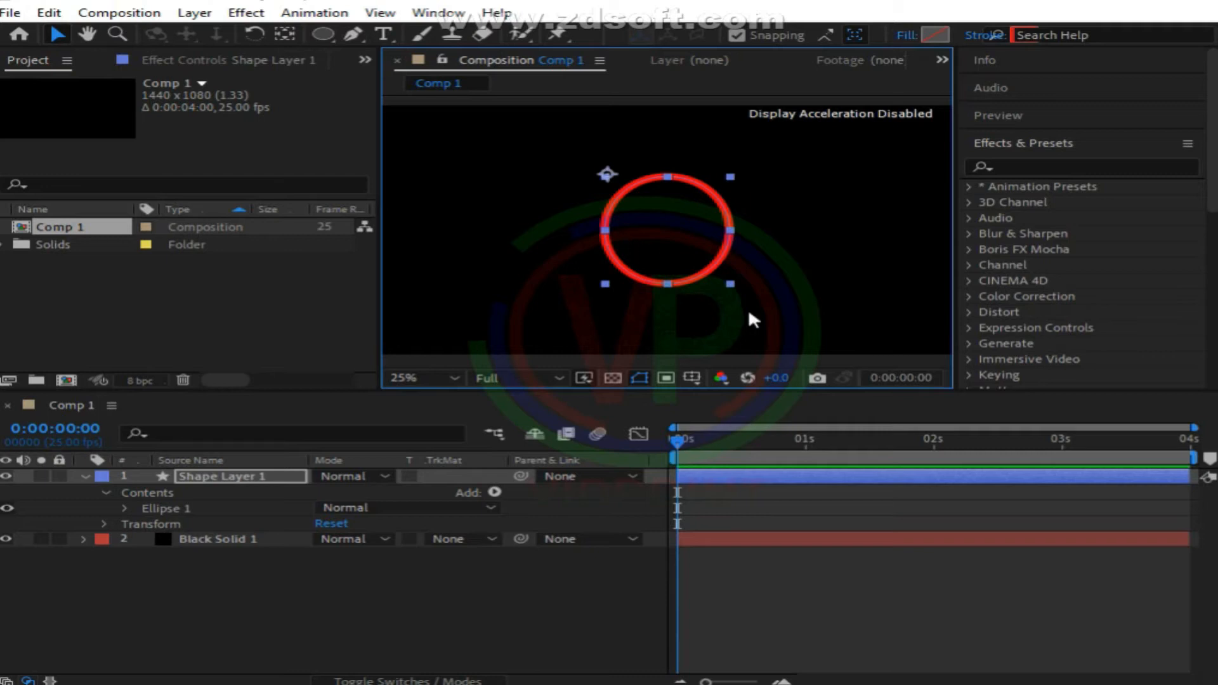
{"action": "left_click_drag", "start_coordinate": [732, 283], "coordinate": [790, 329]}
{"action": "left_click", "coordinate": [712, 280]}
{"action": "left_click_drag", "start_coordinate": [713, 280], "coordinate": [698, 265]}
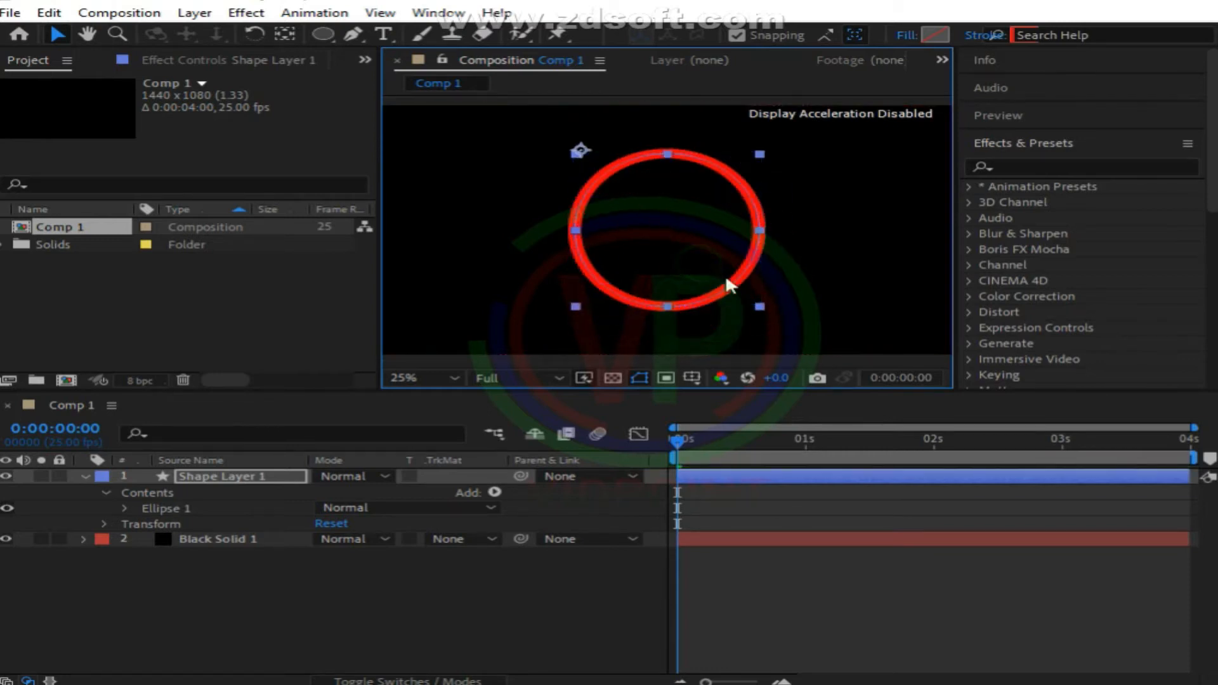
- Find the Radial Wipe effect with the search term "radial" and apply it to the shape layer
{"action": "left_click", "coordinate": [85, 476]}
{"action": "left_click", "coordinate": [260, 535]}
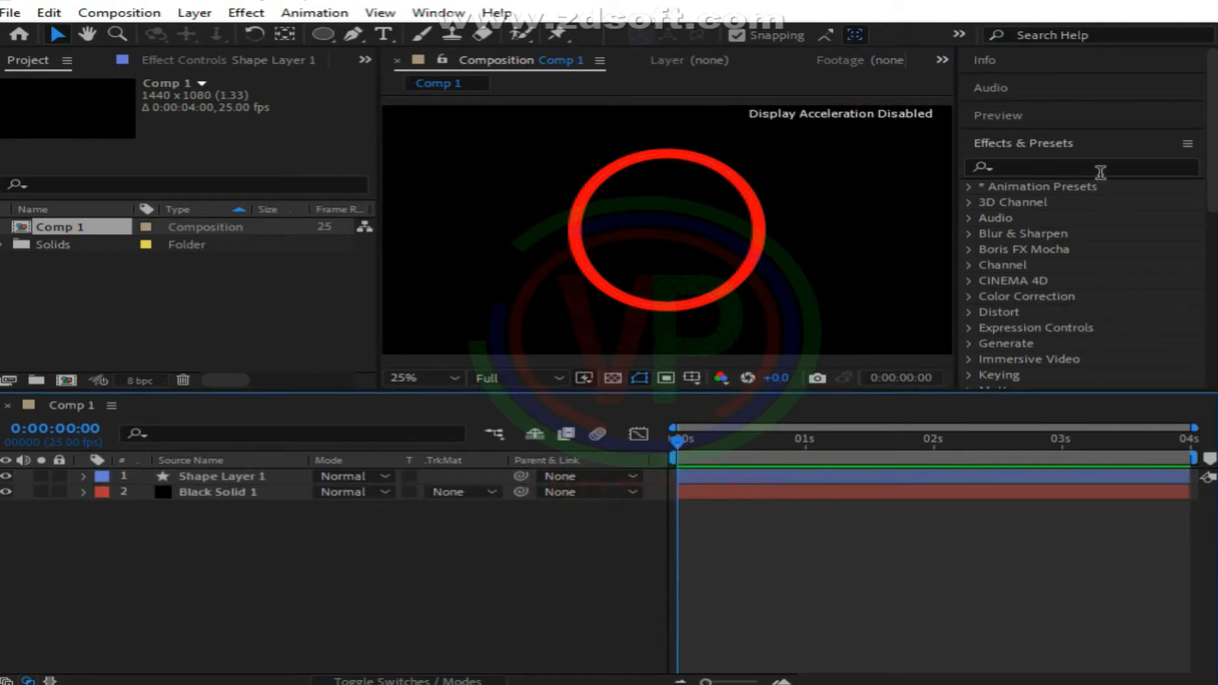
{"action": "left_click", "coordinate": [1074, 167]}
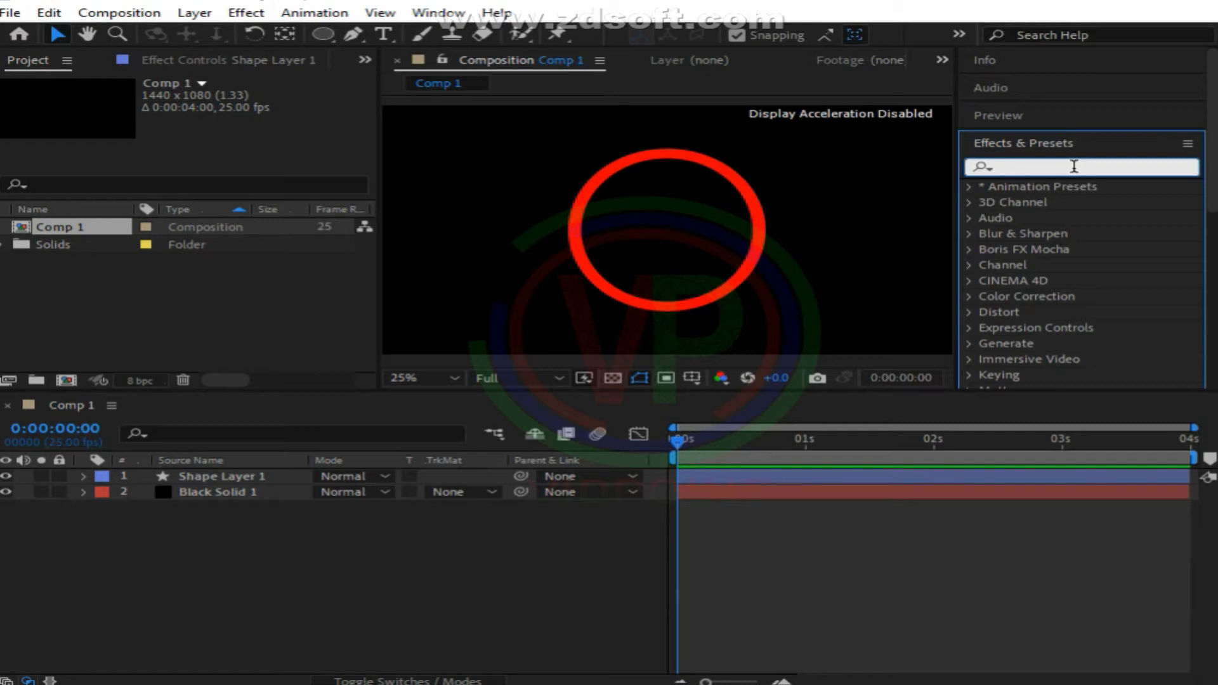
{"action": "type", "text": "rad"}
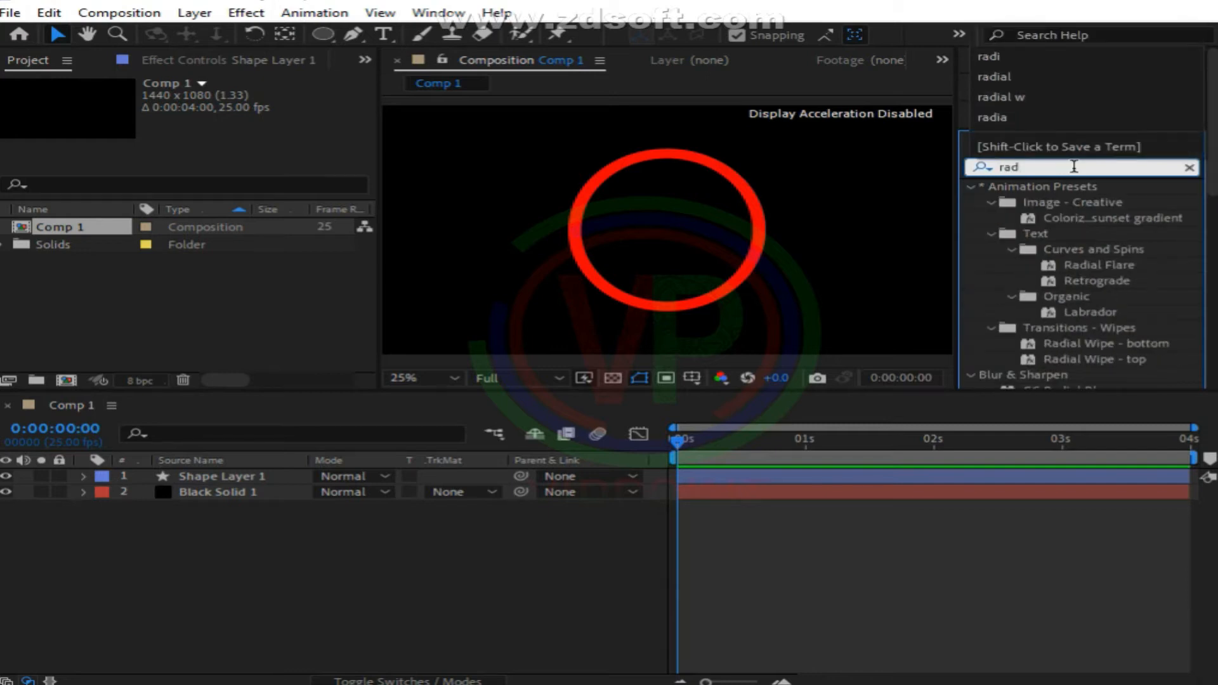
{"action": "type", "text": "ial"}
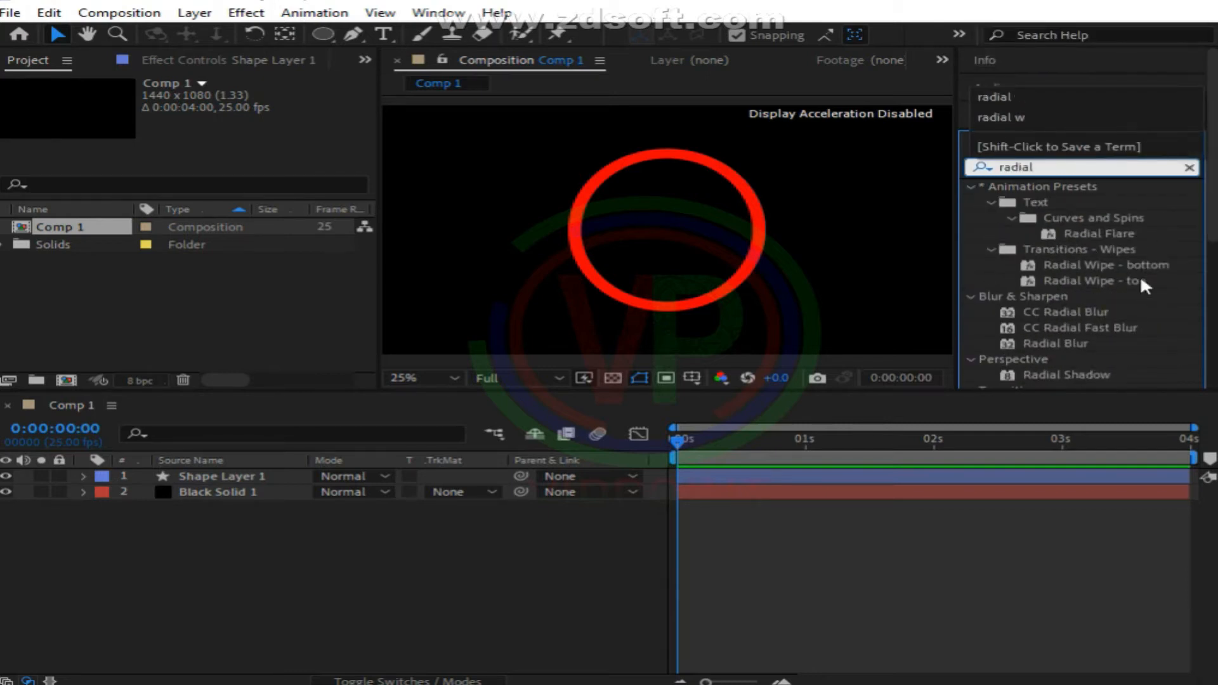
{"action": "scroll", "coordinate": [1165, 305], "scroll_direction": "down", "scroll_amount": 3}
{"action": "left_click_drag", "start_coordinate": [1076, 288], "coordinate": [279, 476]}
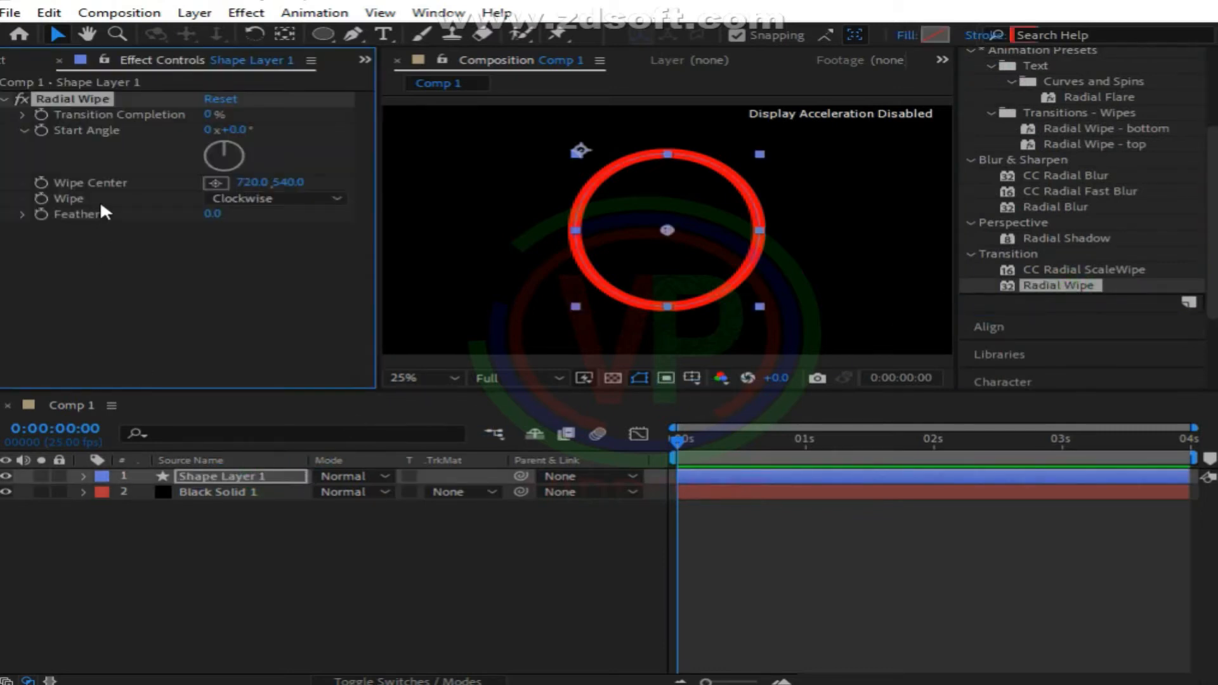
- Expand the Radial Wipe properties in the timeline and keyframe Transition Completion at 0% at 0:00:00:00
{"action": "left_click", "coordinate": [83, 477]}
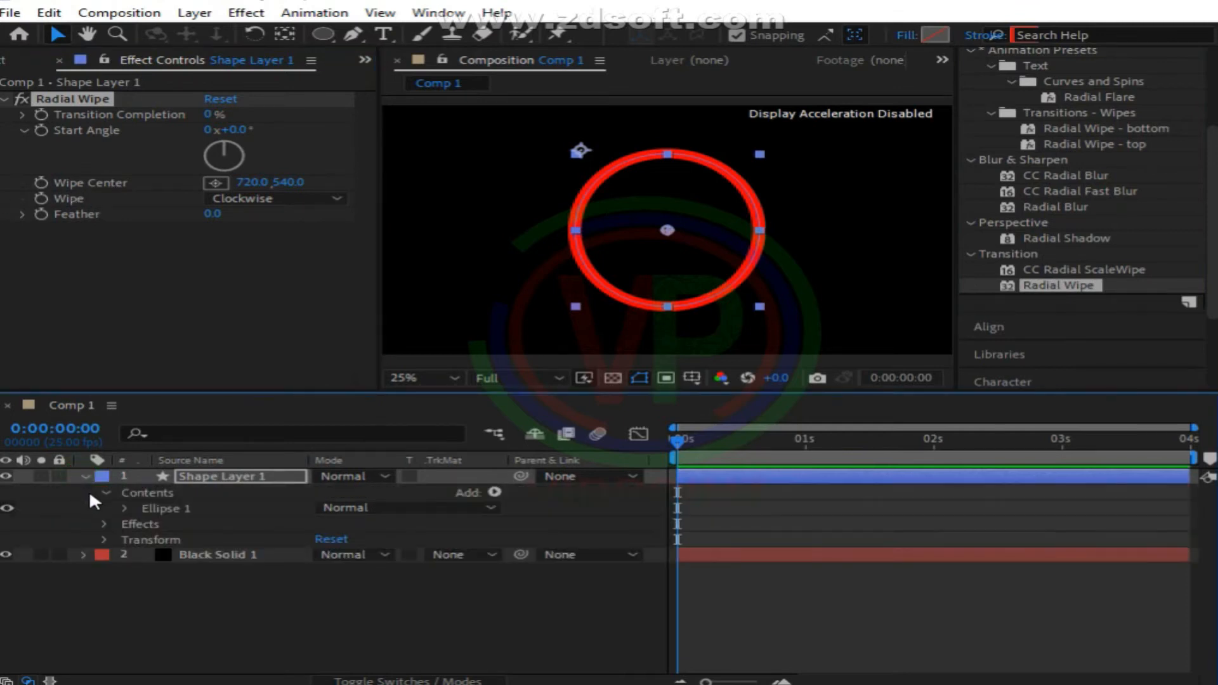
{"action": "left_click", "coordinate": [105, 524]}
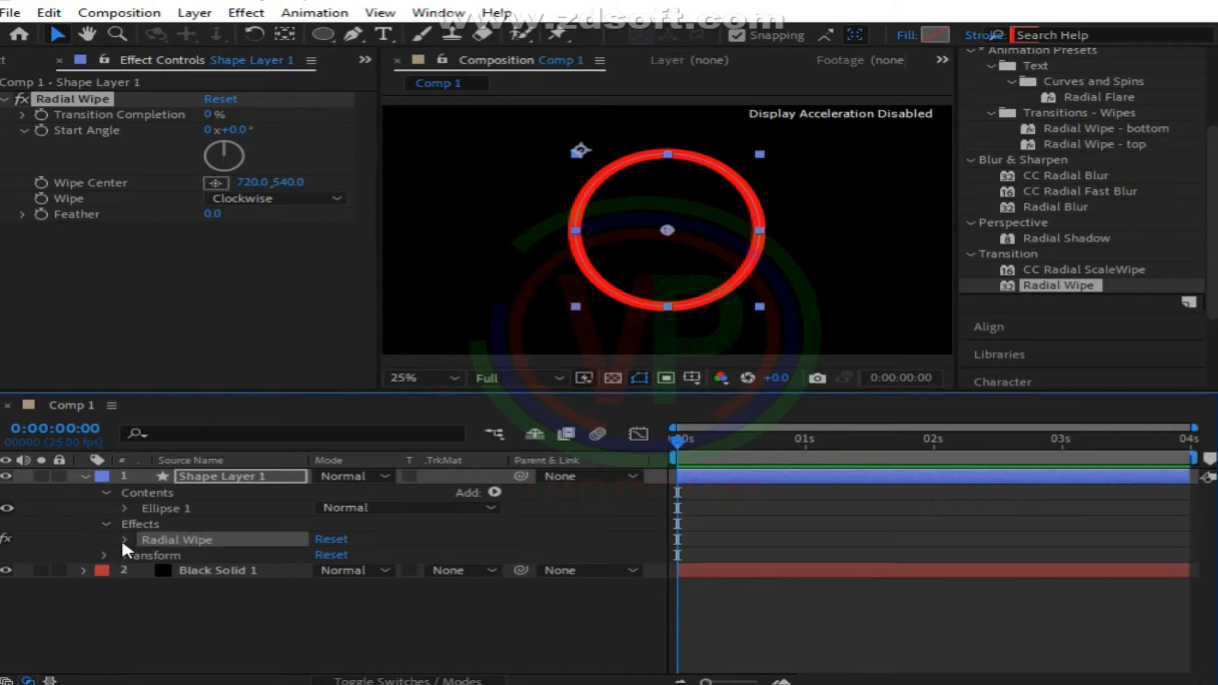
{"action": "left_click", "coordinate": [125, 539]}
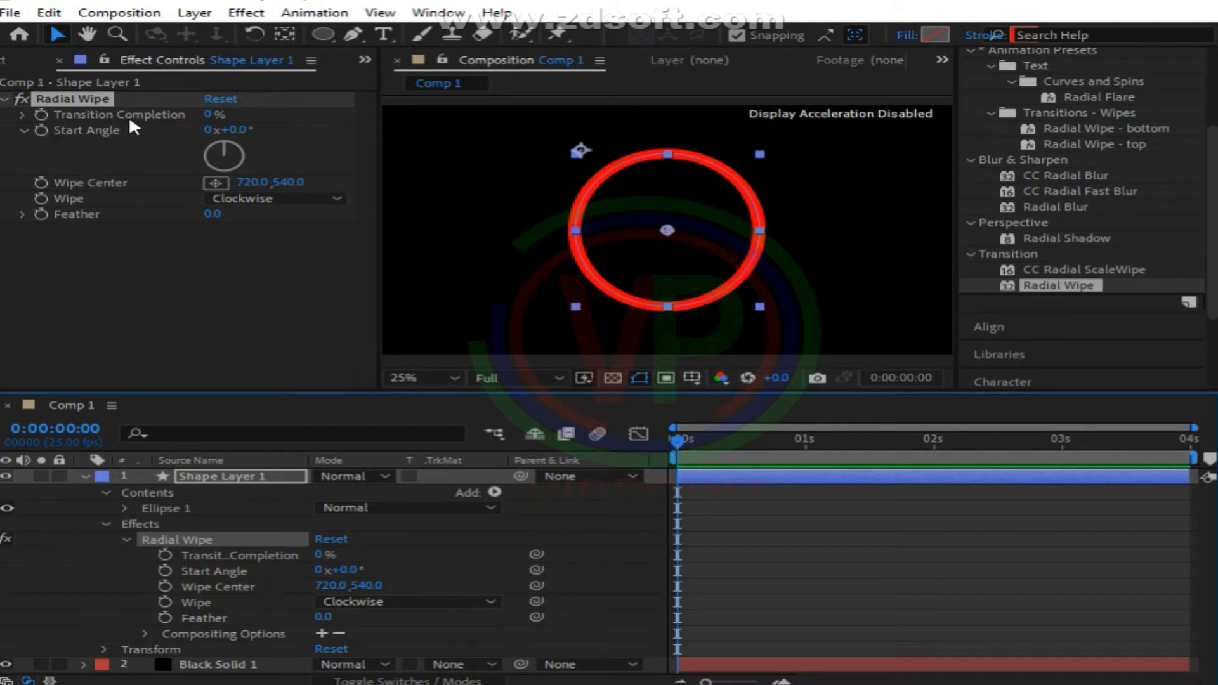
{"action": "left_click", "coordinate": [41, 114]}
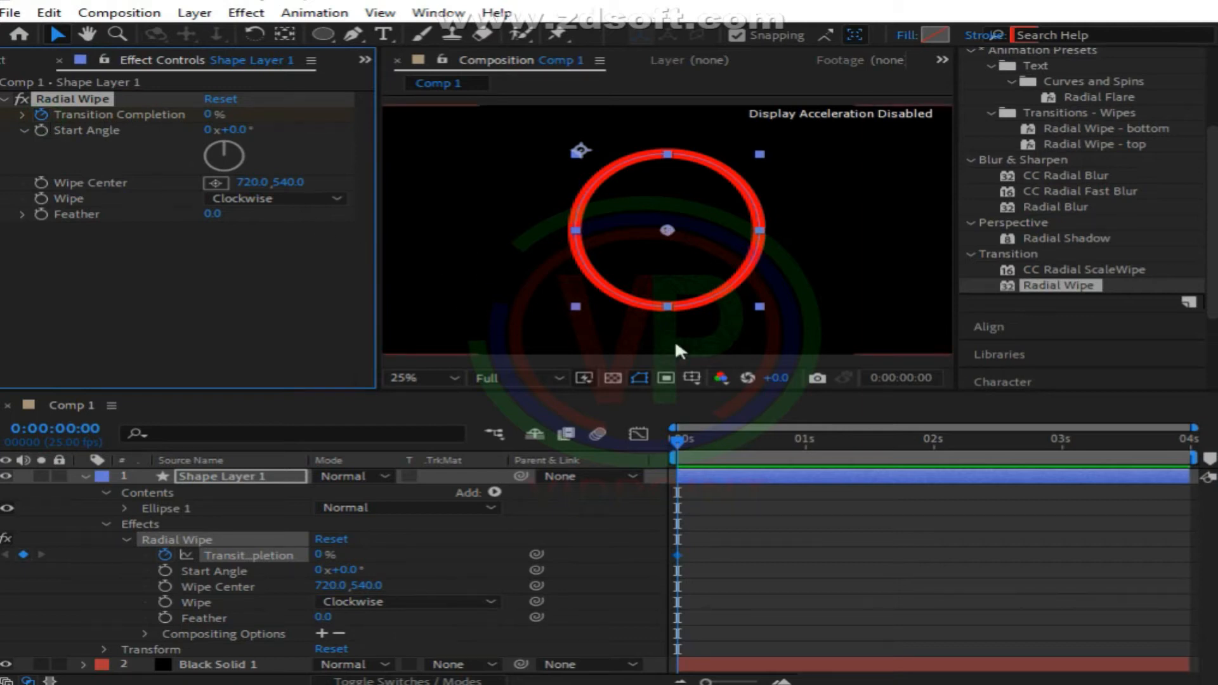
- Keyframe Radial Wipe's Transition Completion at 100% at 0:00:02:02 and at 0% at 0:00:03:24
{"action": "left_click_drag", "start_coordinate": [675, 435], "coordinate": [941, 442]}
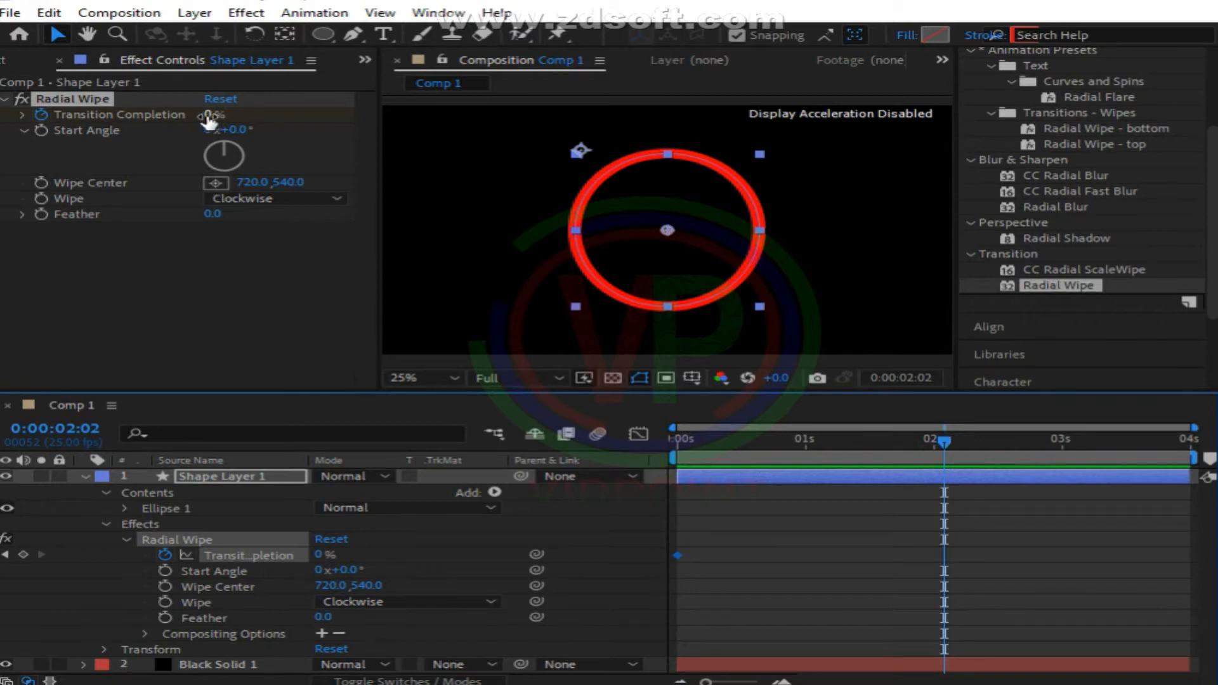
{"action": "left_click_drag", "start_coordinate": [209, 120], "coordinate": [400, 127]}
{"action": "left_click_drag", "start_coordinate": [943, 440], "coordinate": [1203, 451]}
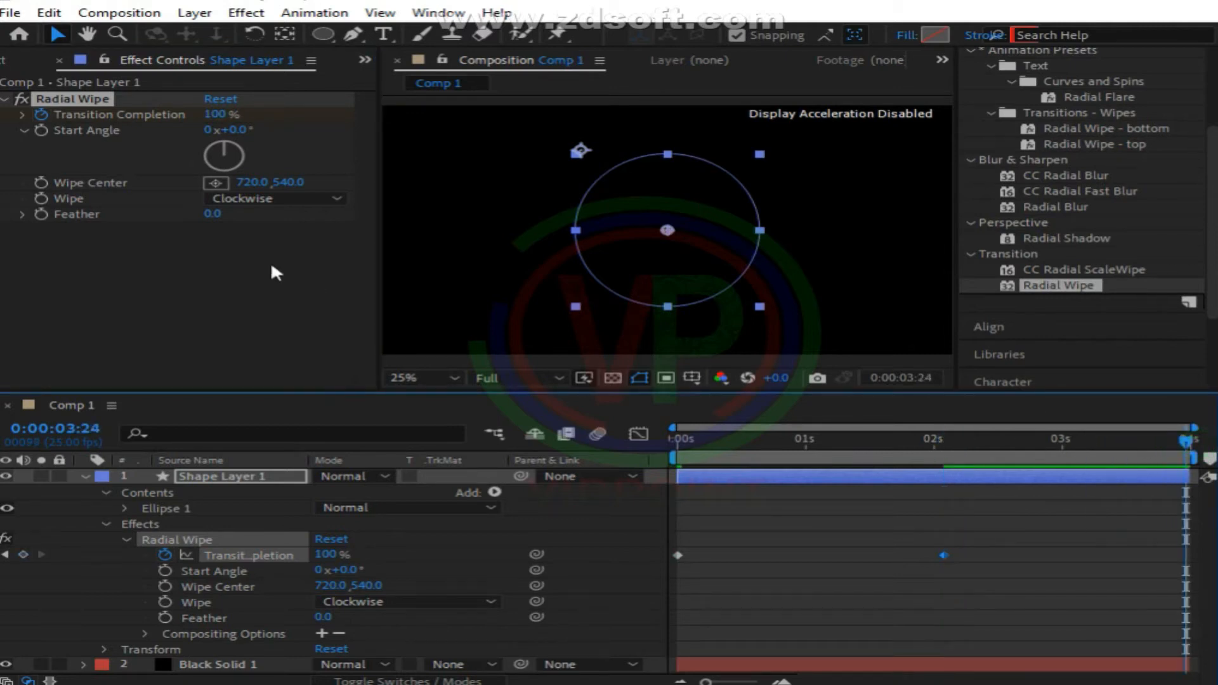
{"action": "left_click_drag", "start_coordinate": [214, 123], "coordinate": [30, 132]}
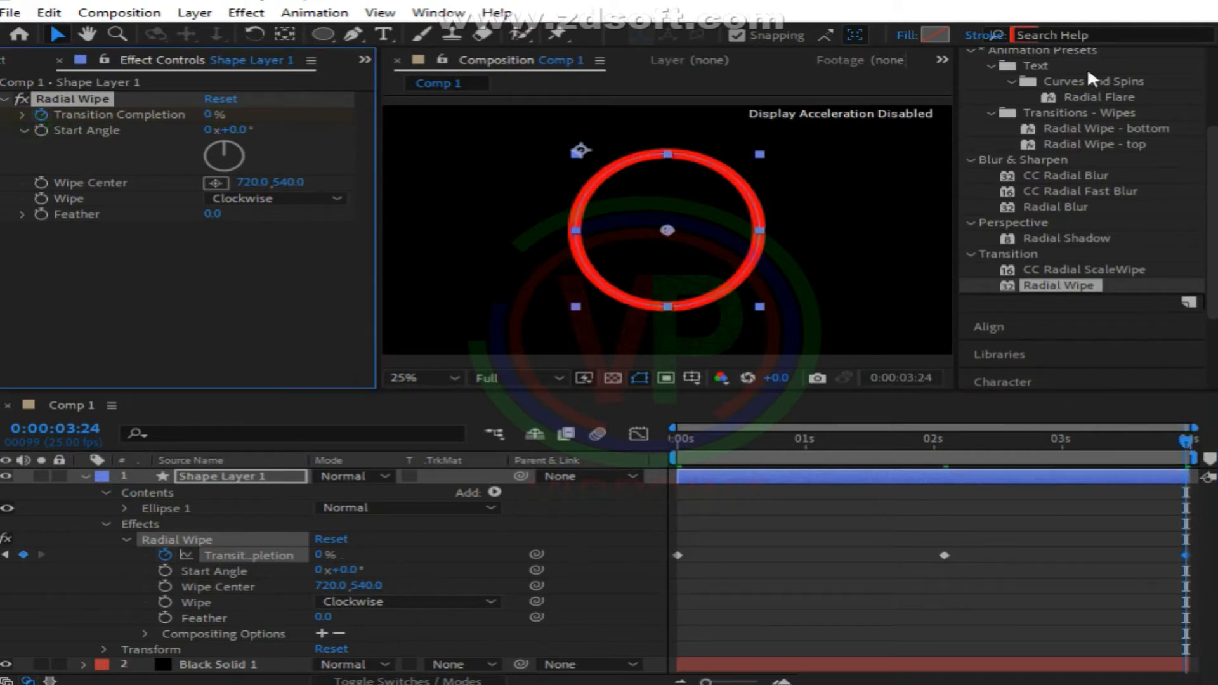
- Play back the ring's radial wipe animation to check it, and stop the preview
{"action": "scroll", "coordinate": [1087, 133], "scroll_direction": "up", "scroll_amount": 3}
{"action": "left_click", "coordinate": [1020, 116]}
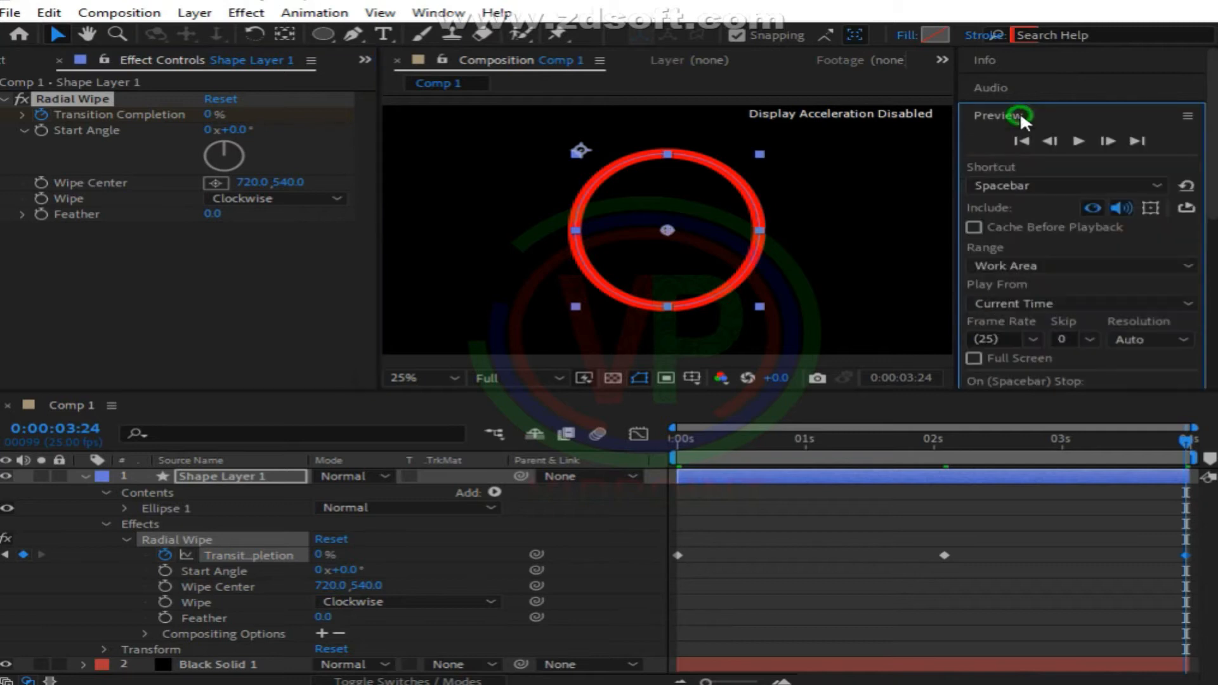
{"action": "left_click", "coordinate": [1077, 141]}
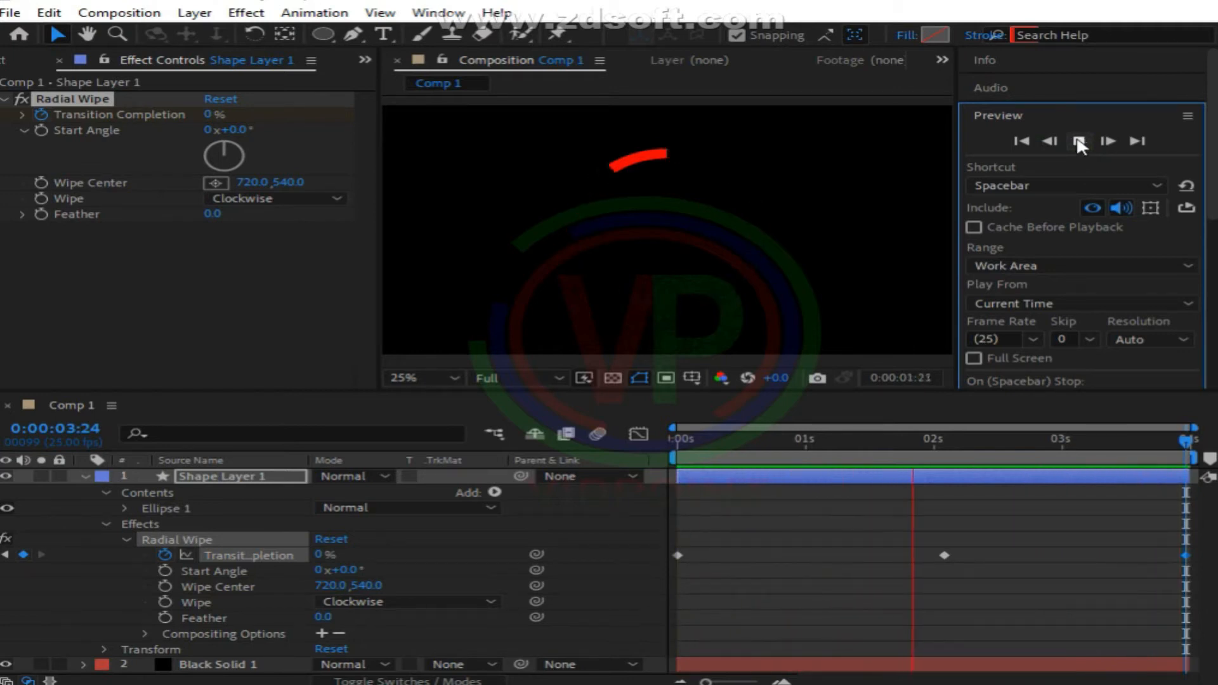
{"action": "left_click", "coordinate": [1079, 142]}
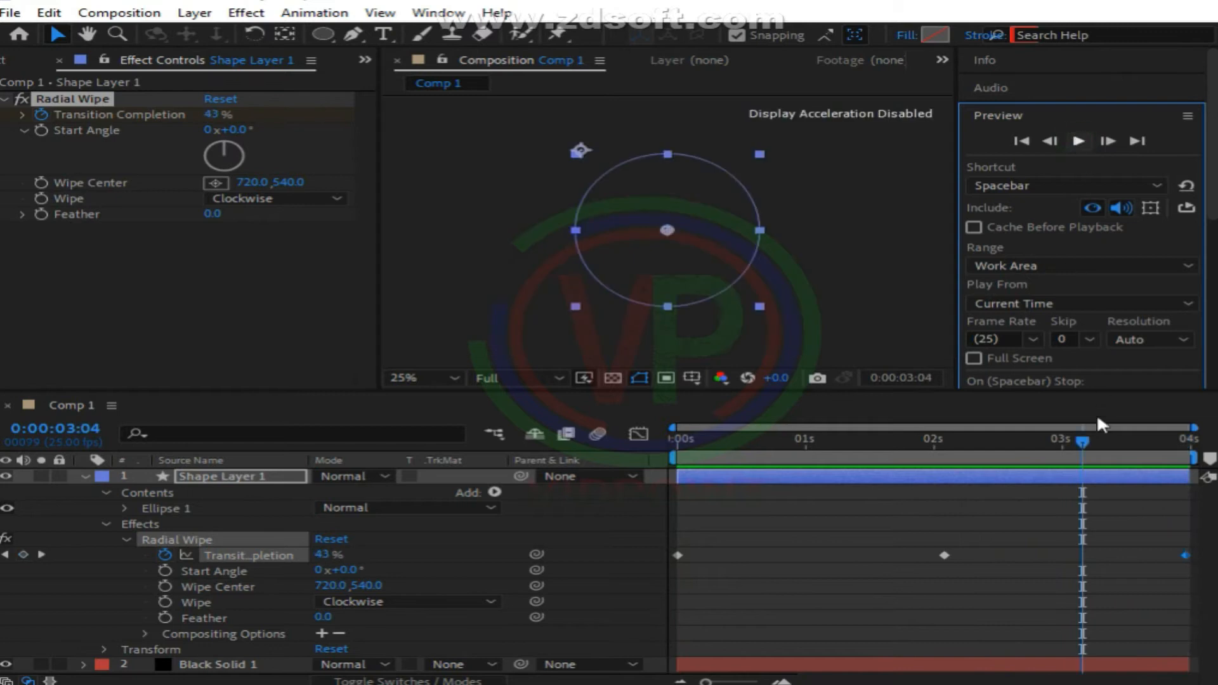
- Return to 0:00:00:00 and add a keyframe for Radial Wipe's Wipe direction set to Clockwise
{"action": "left_click_drag", "start_coordinate": [1083, 444], "coordinate": [619, 463]}
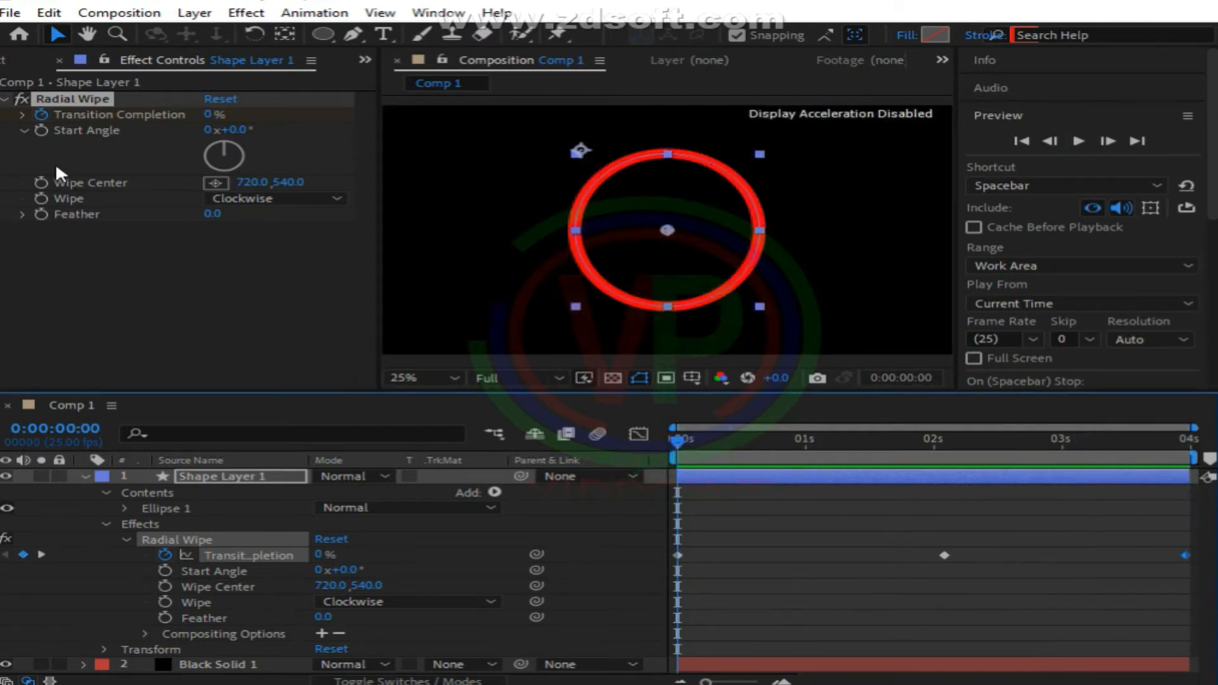
{"action": "left_click", "coordinate": [40, 196]}
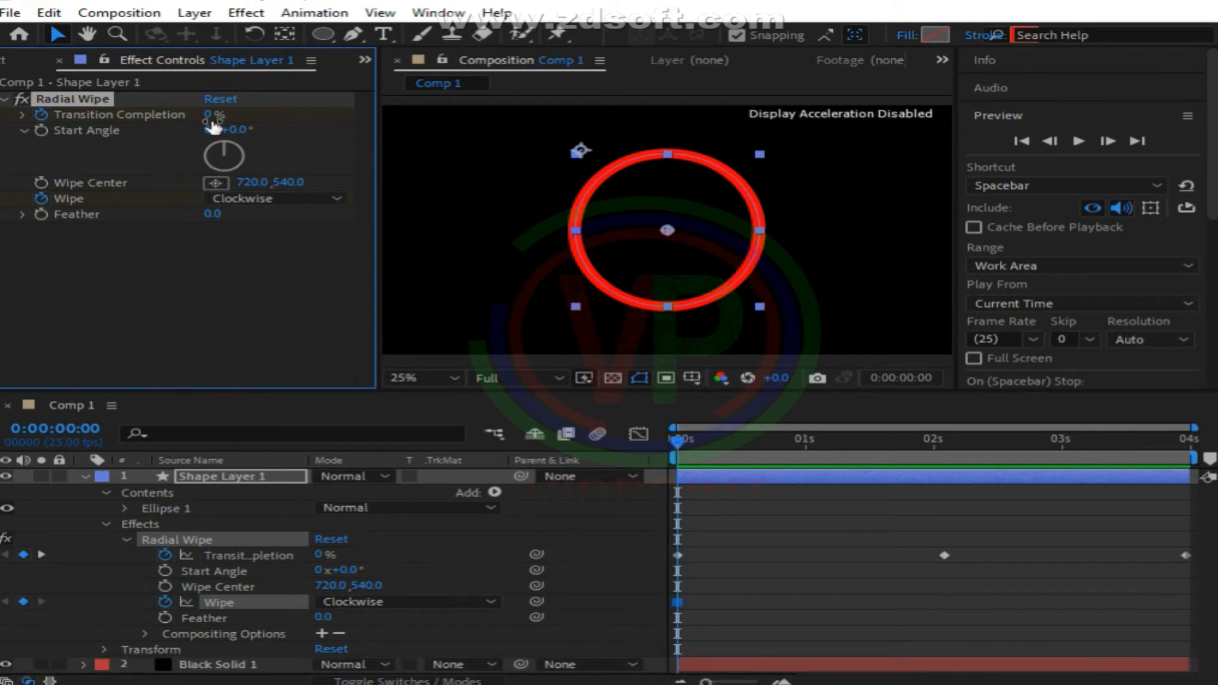
- Keyframe Radial Wipe's Wipe direction as Counterclockwise at 0:00:02:02 and as Clockwise at 0:00:03:24
{"action": "left_click", "coordinate": [254, 199]}
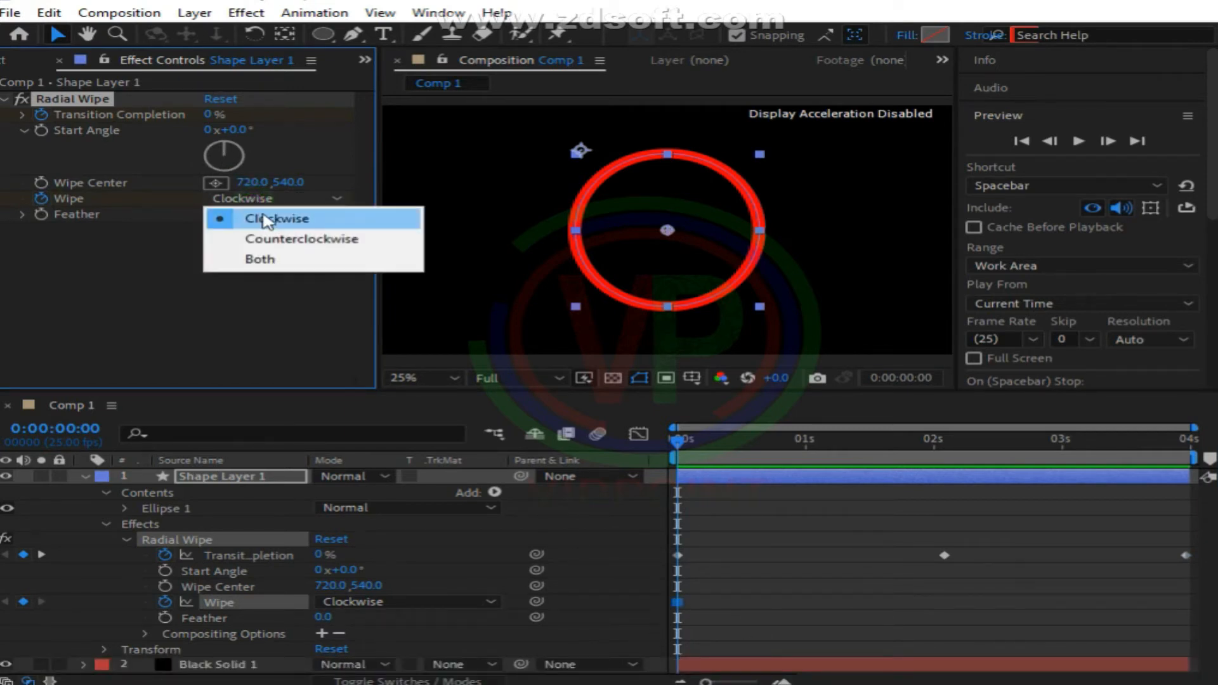
{"action": "left_click", "coordinate": [267, 220]}
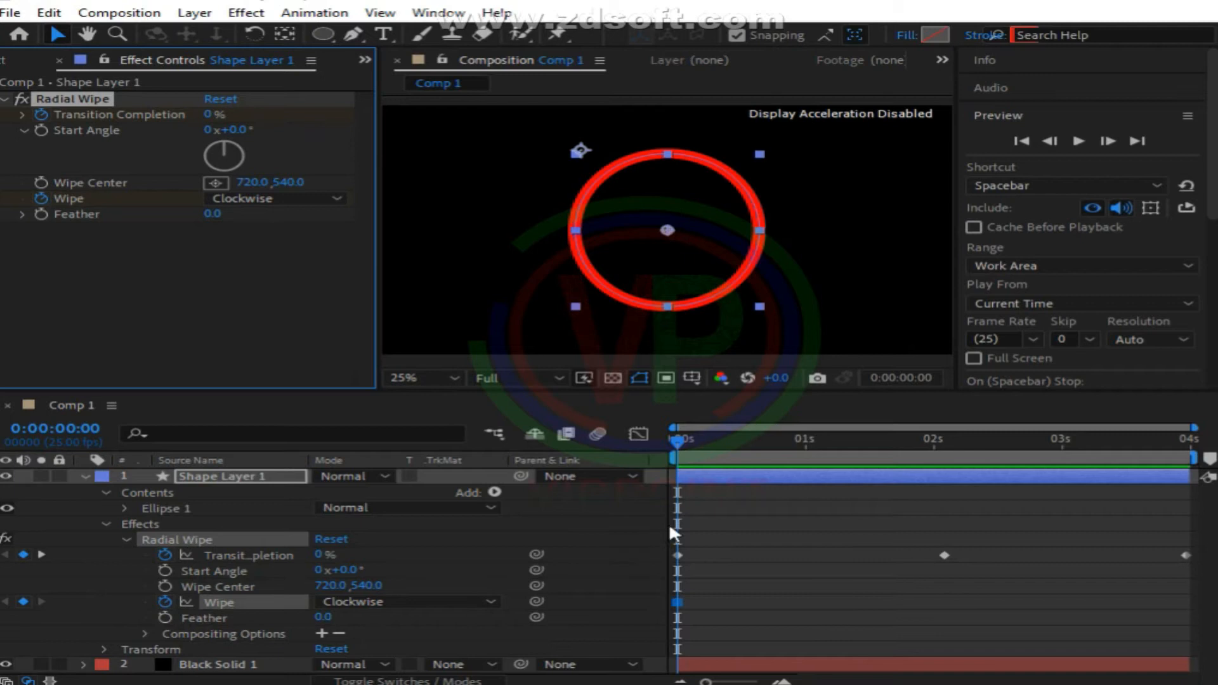
{"action": "left_click_drag", "start_coordinate": [671, 443], "coordinate": [722, 470]}
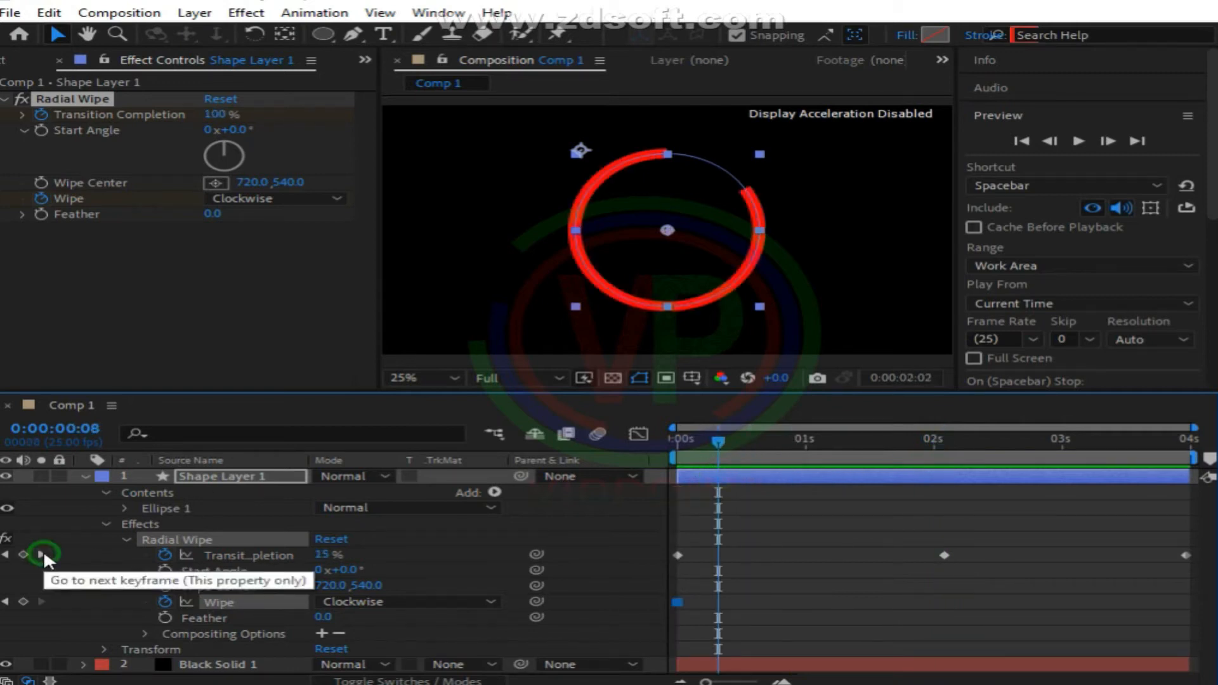
{"action": "left_click", "coordinate": [41, 554]}
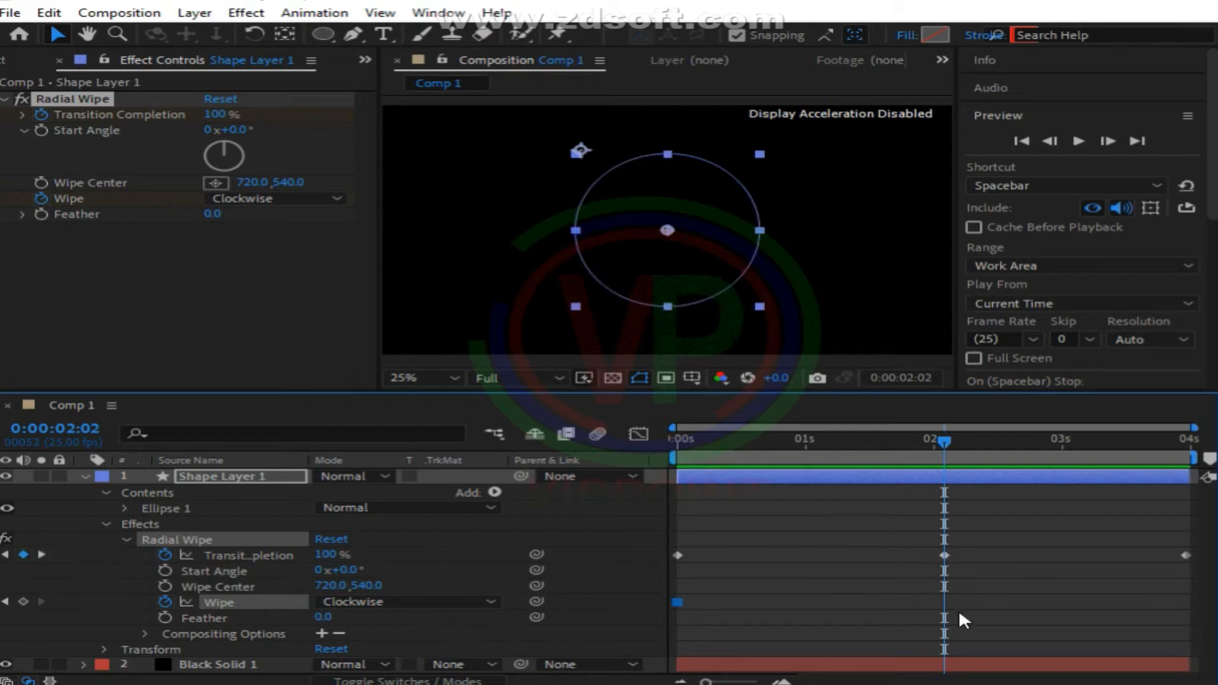
{"action": "left_click", "coordinate": [420, 608]}
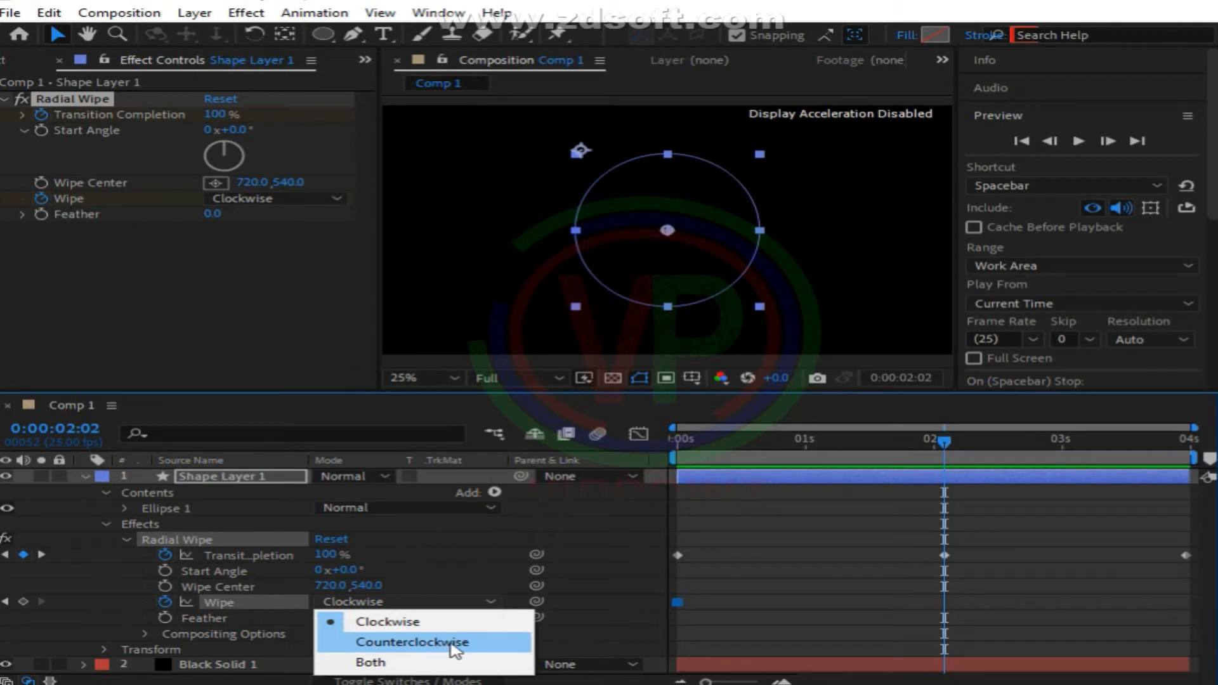
{"action": "left_click", "coordinate": [447, 642]}
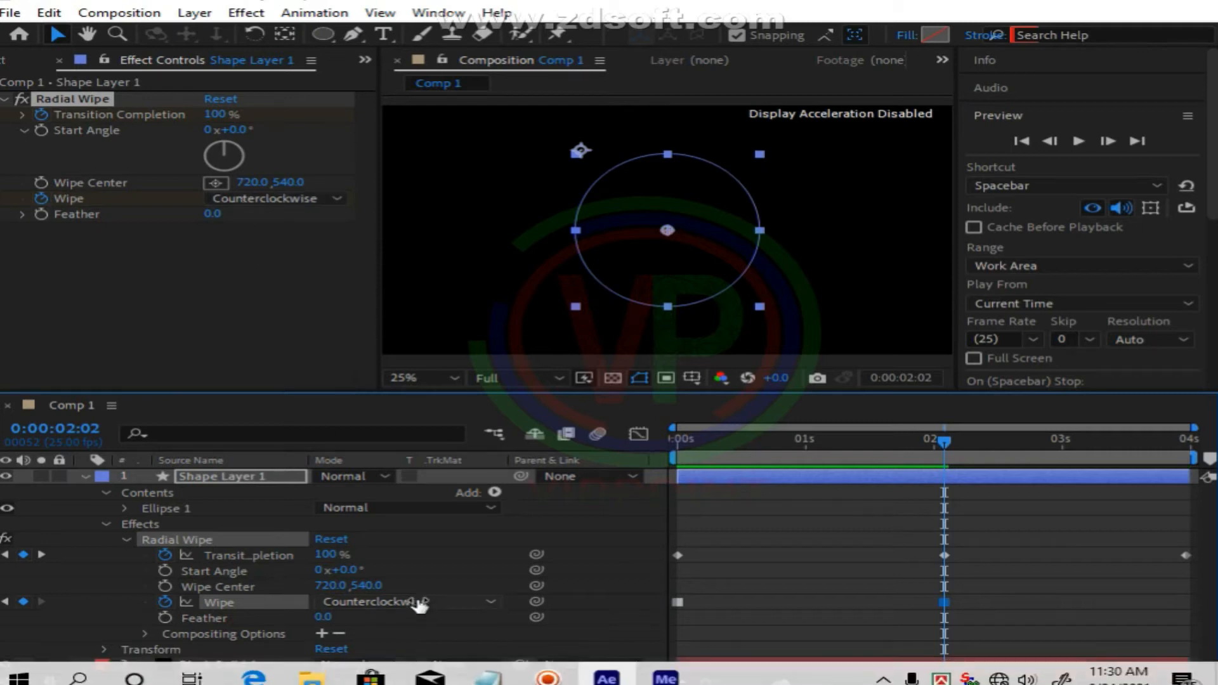
{"action": "left_click", "coordinate": [42, 554]}
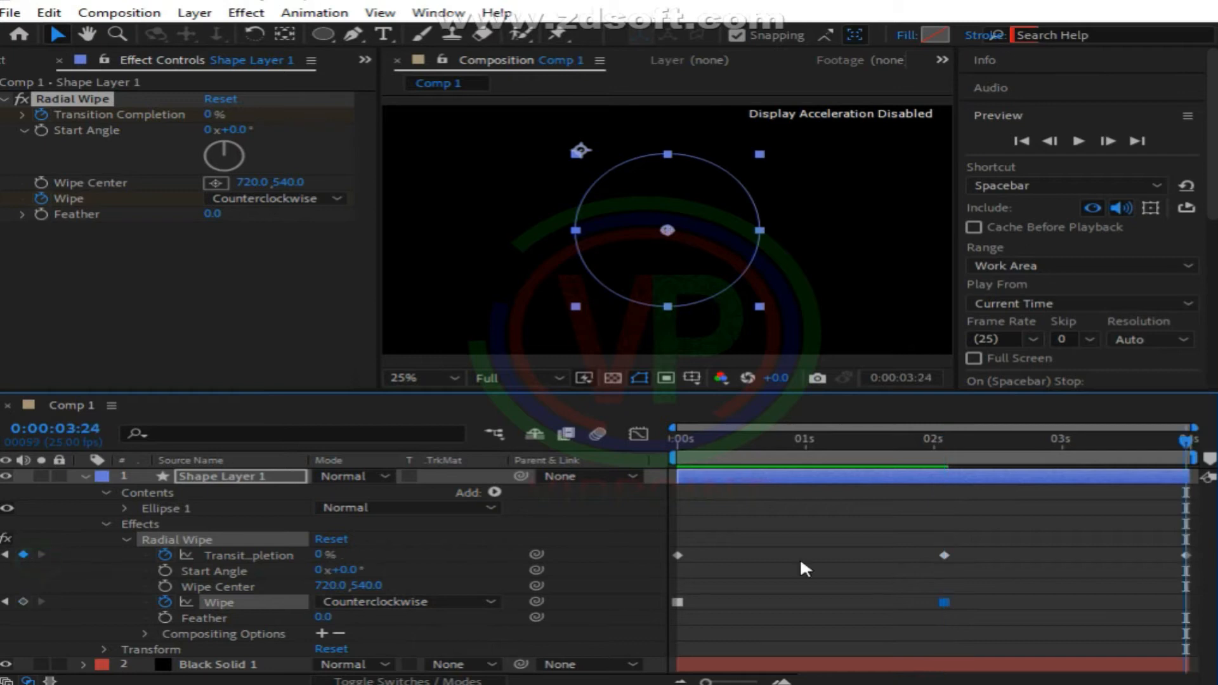
{"action": "left_click", "coordinate": [386, 601]}
{"action": "left_click", "coordinate": [387, 622]}
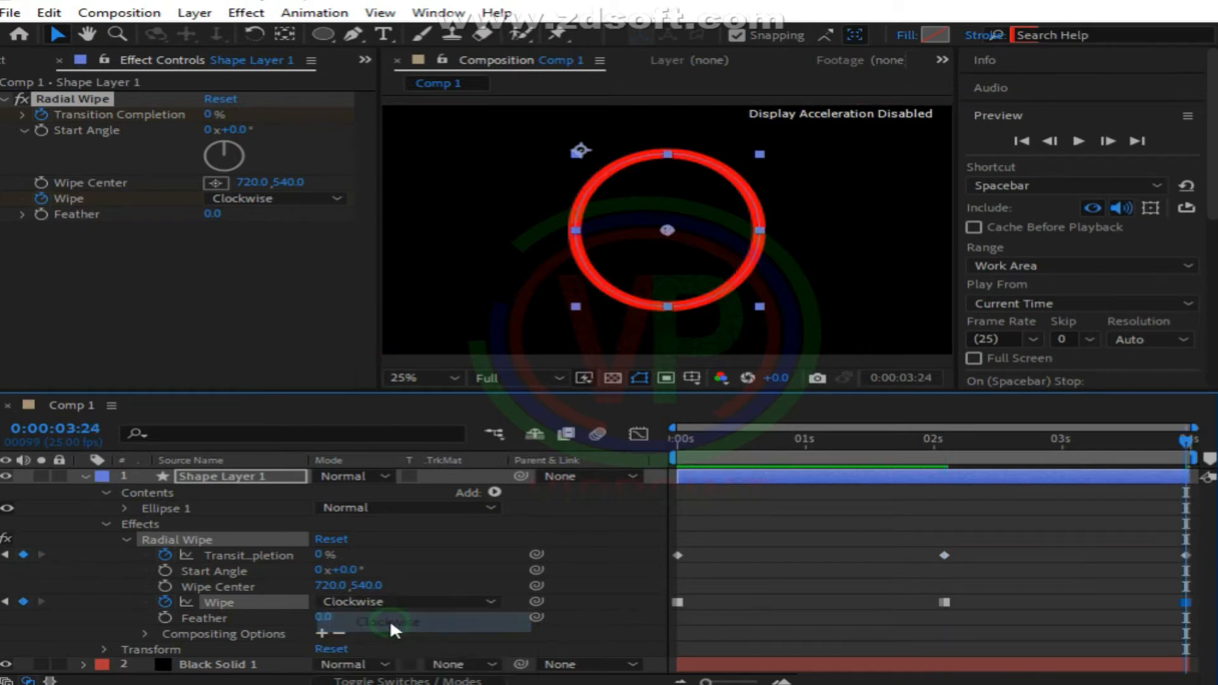
- Play back the ring animation to check the keyframed wipe directions, stop it and return to 0:00:00:00
{"action": "left_click", "coordinate": [1078, 144]}
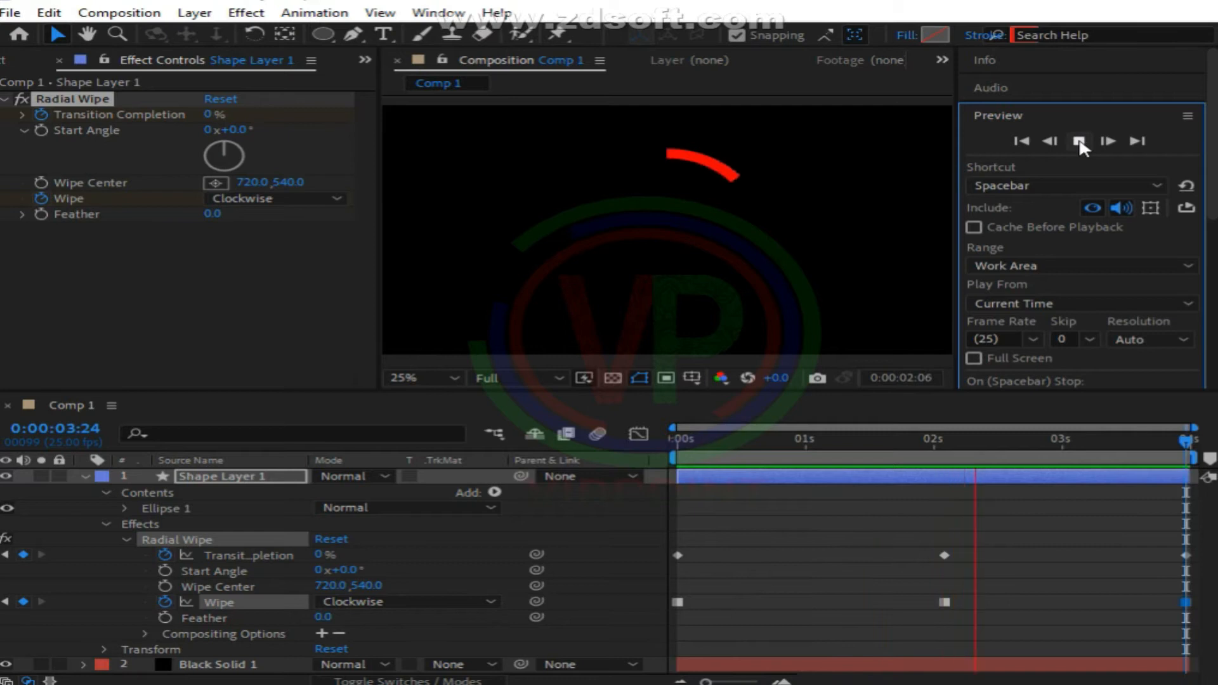
{"action": "left_click", "coordinate": [1078, 141]}
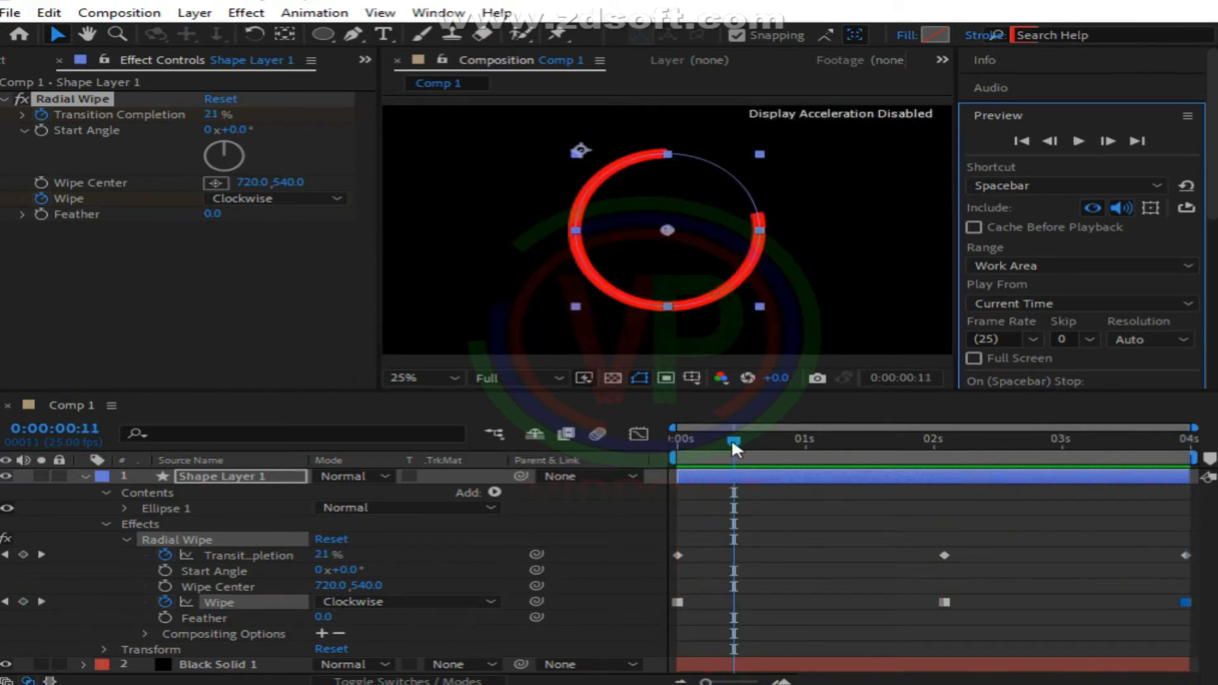
{"action": "left_click_drag", "start_coordinate": [711, 439], "coordinate": [672, 438]}
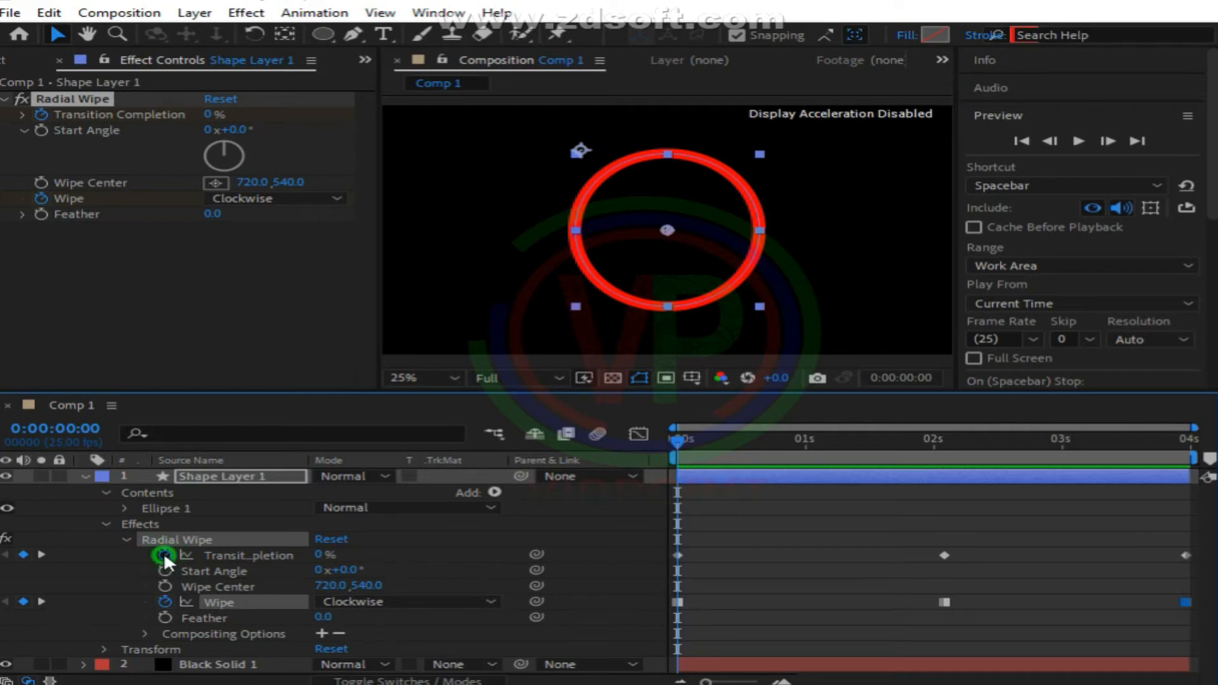
- Add the expression loopOut(type = "cycle", numKeyframes = 0) to Radial Wipe's Transition Completion
{"action": "left_click", "coordinate": [239, 554]}
{"action": "key", "text": "alt+shift+equal"}
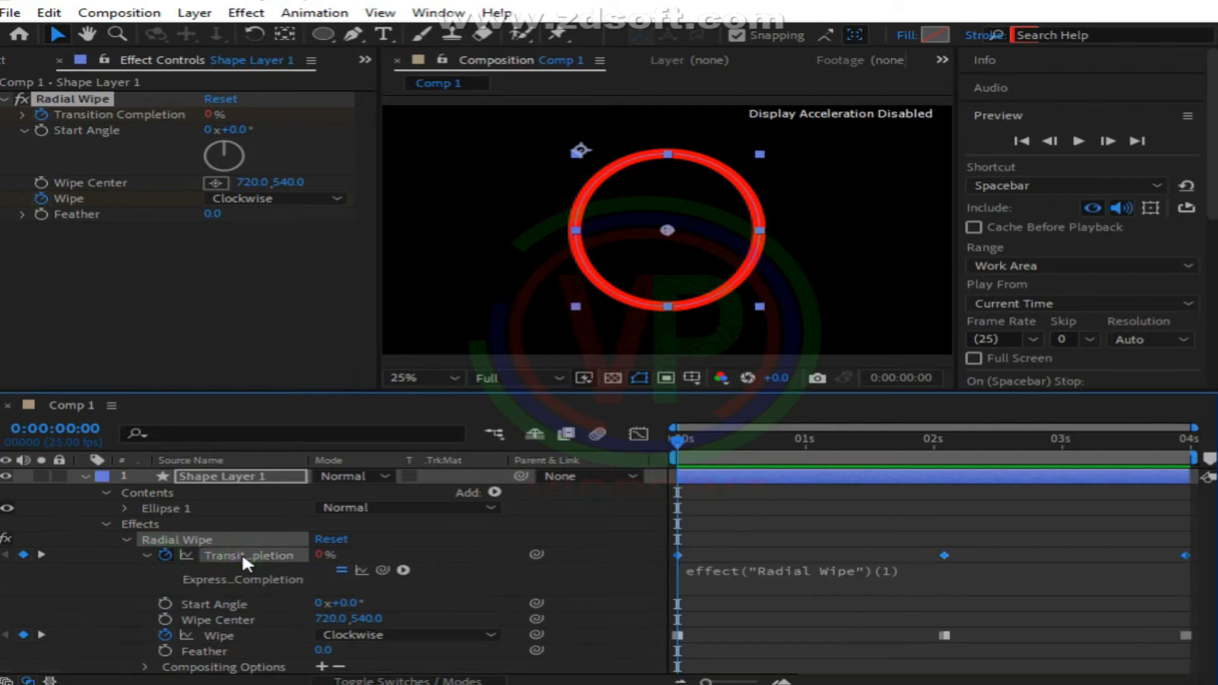
{"action": "left_click", "coordinate": [402, 569]}
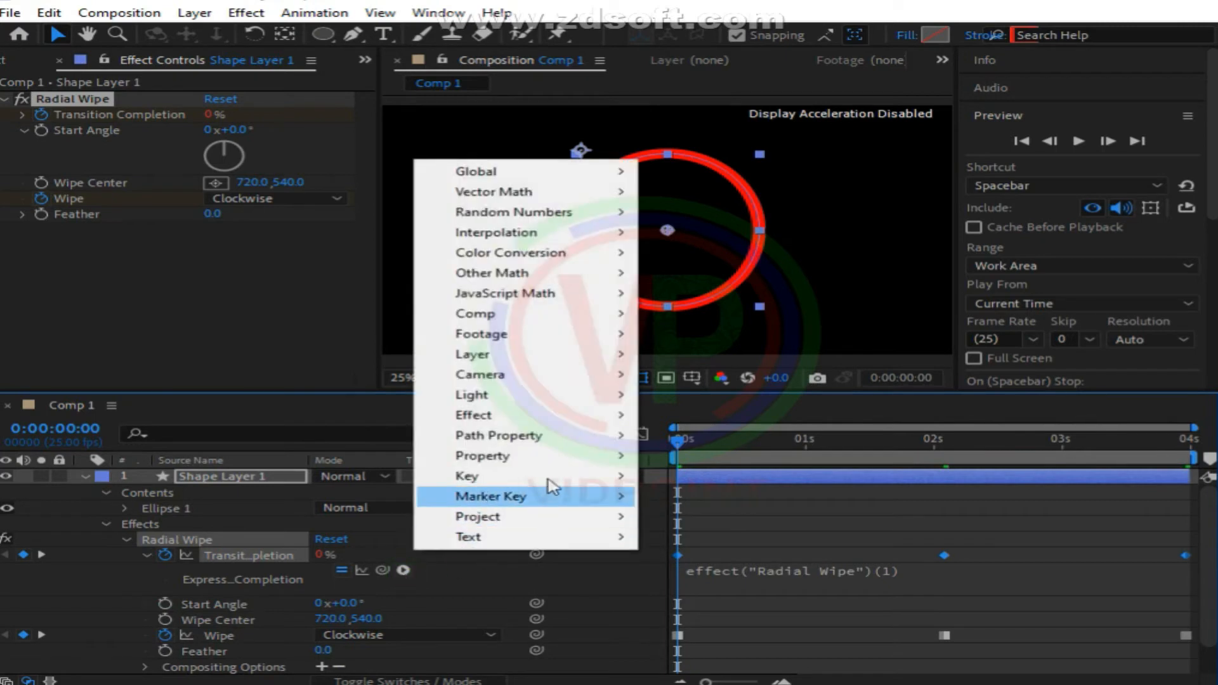
{"action": "mouse_move", "coordinate": [550, 457]}
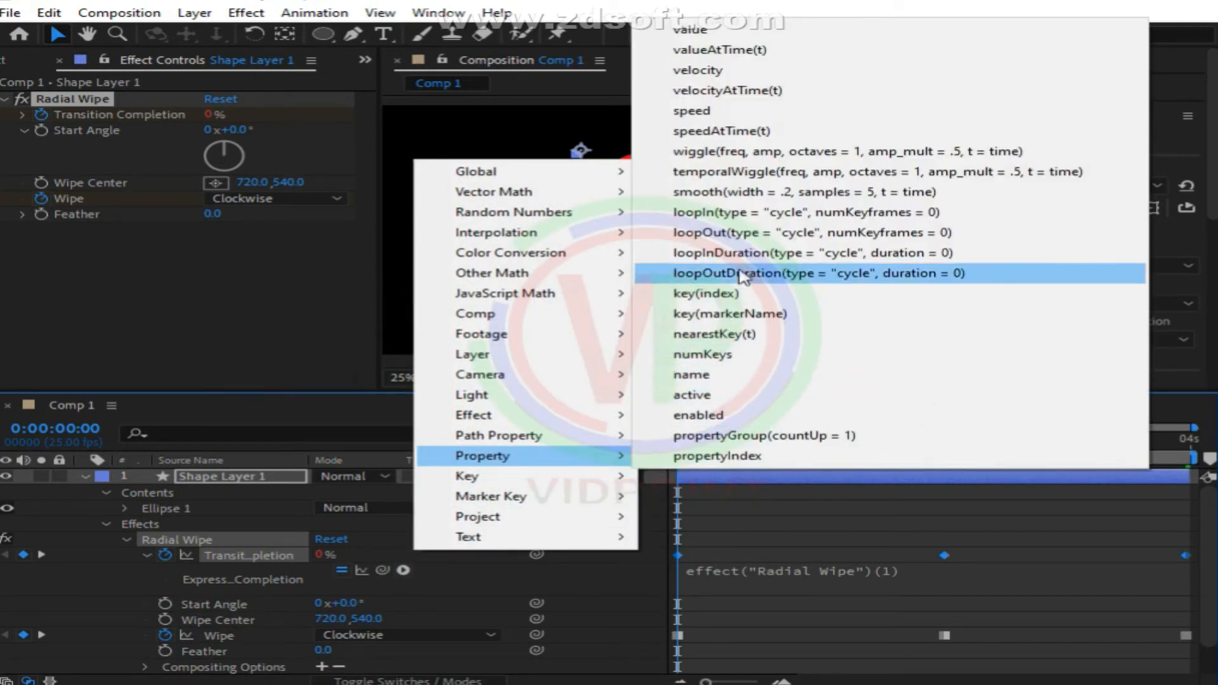
{"action": "left_click", "coordinate": [735, 233]}
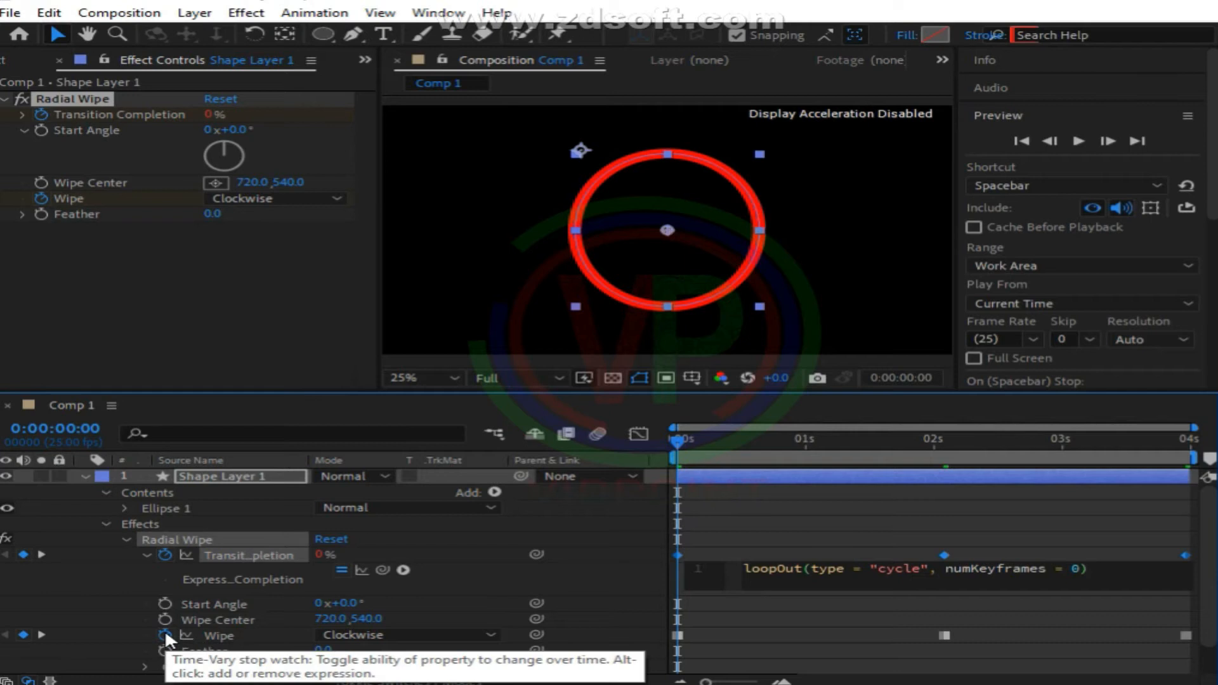
- Add the expression loopOut(type = "cycle", numKeyframes = 0) to Radial Wipe's Wipe direction property
{"action": "left_click", "coordinate": [215, 634]}
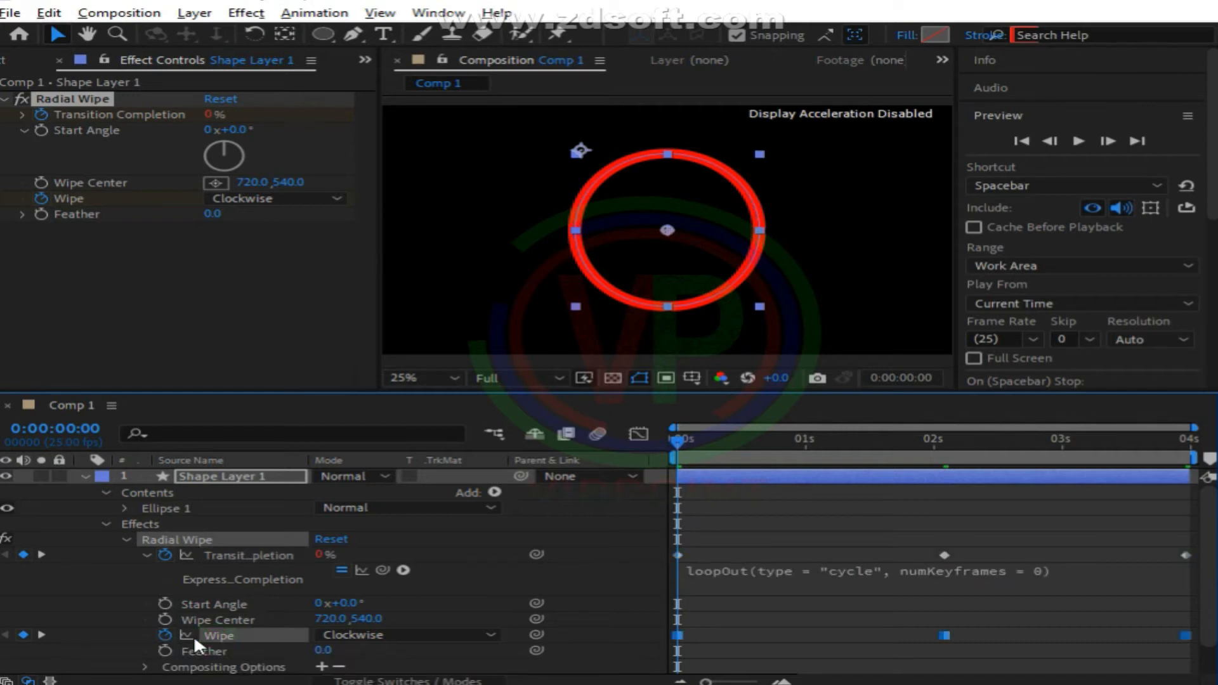
{"action": "left_click", "coordinate": [165, 634], "text": "alt"}
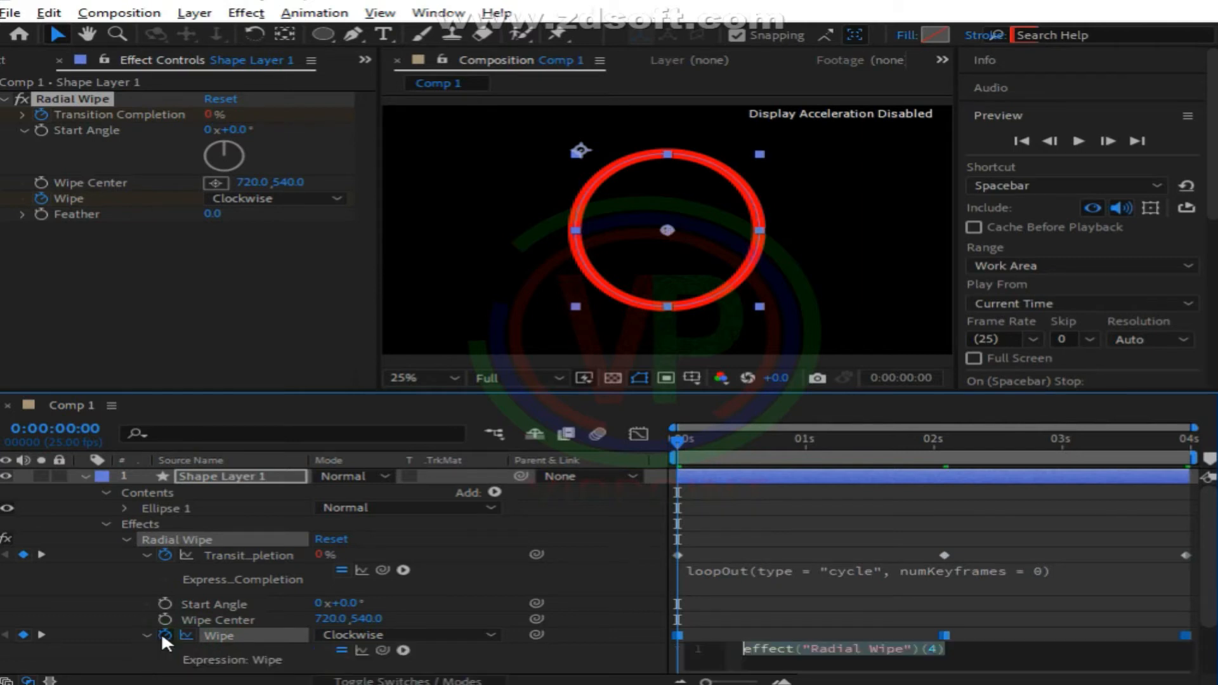
{"action": "left_click", "coordinate": [403, 650]}
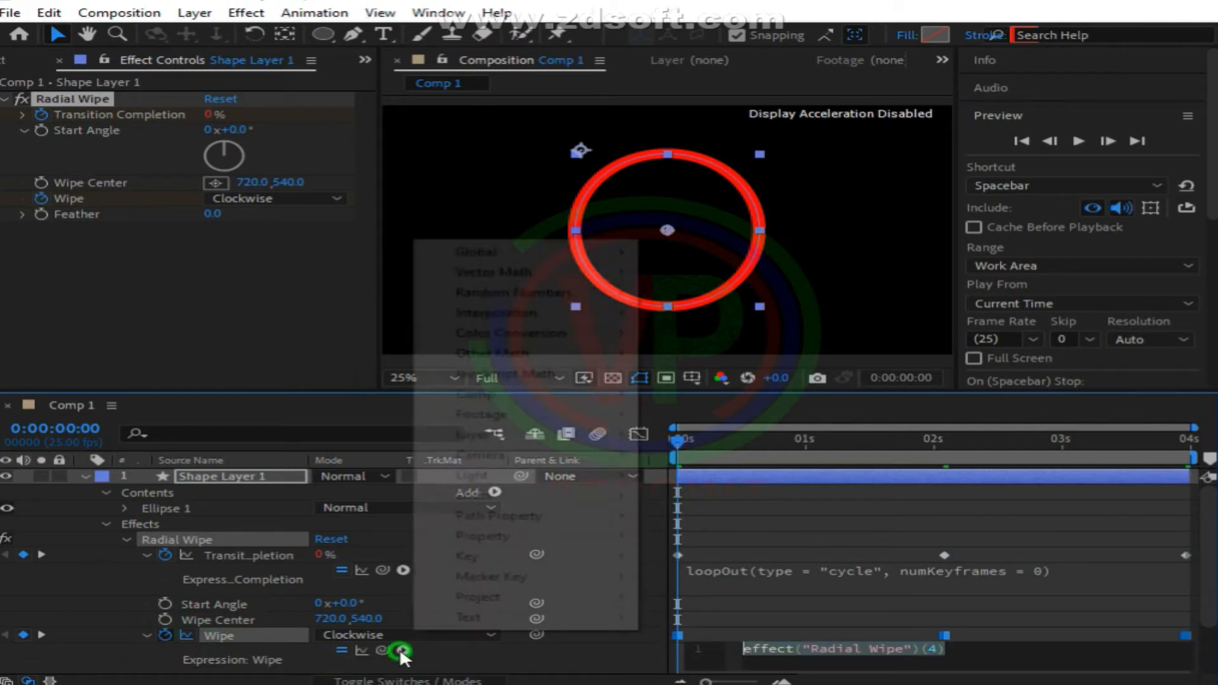
{"action": "mouse_move", "coordinate": [482, 536]}
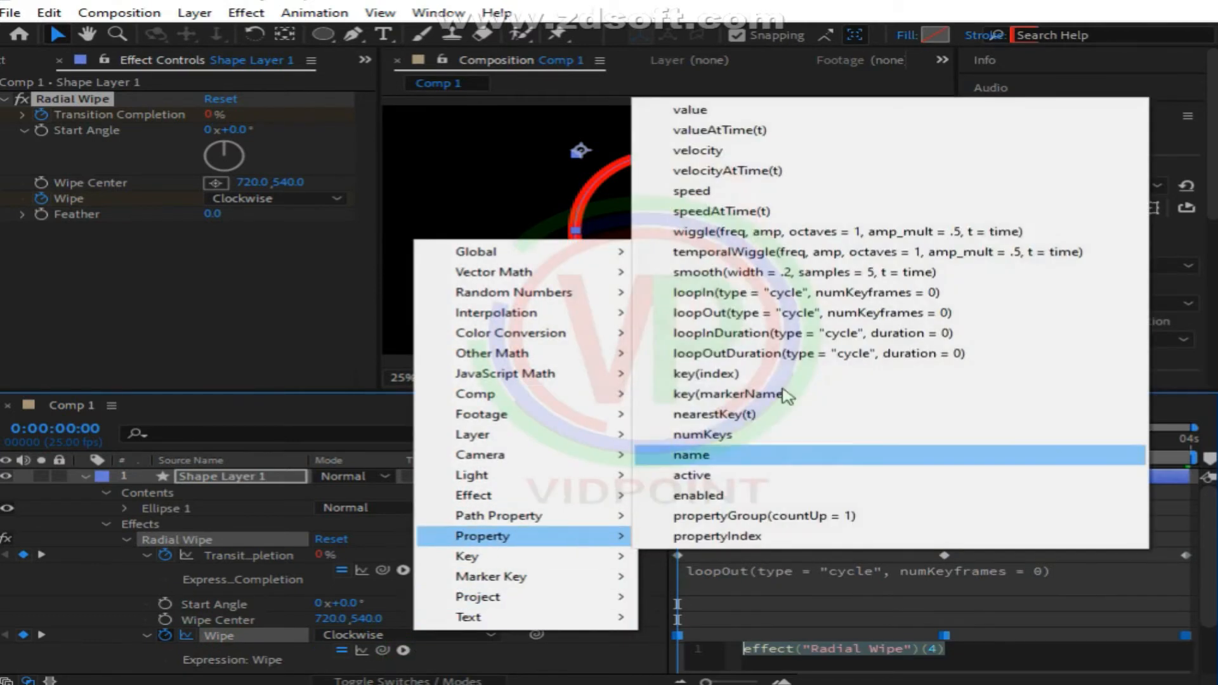
{"action": "left_click", "coordinate": [844, 317]}
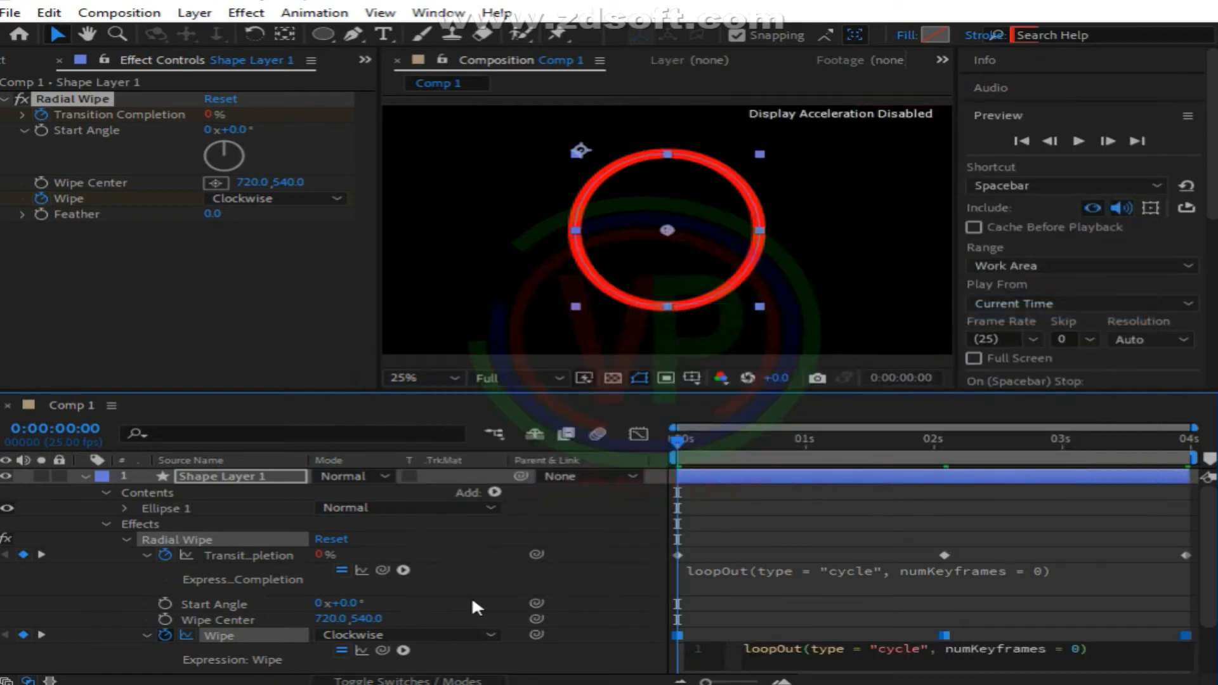
- Keyframe Radial Wipe's Start Angle at 0:00:00:00 and give it the expression time*180
{"action": "left_click", "coordinate": [165, 602]}
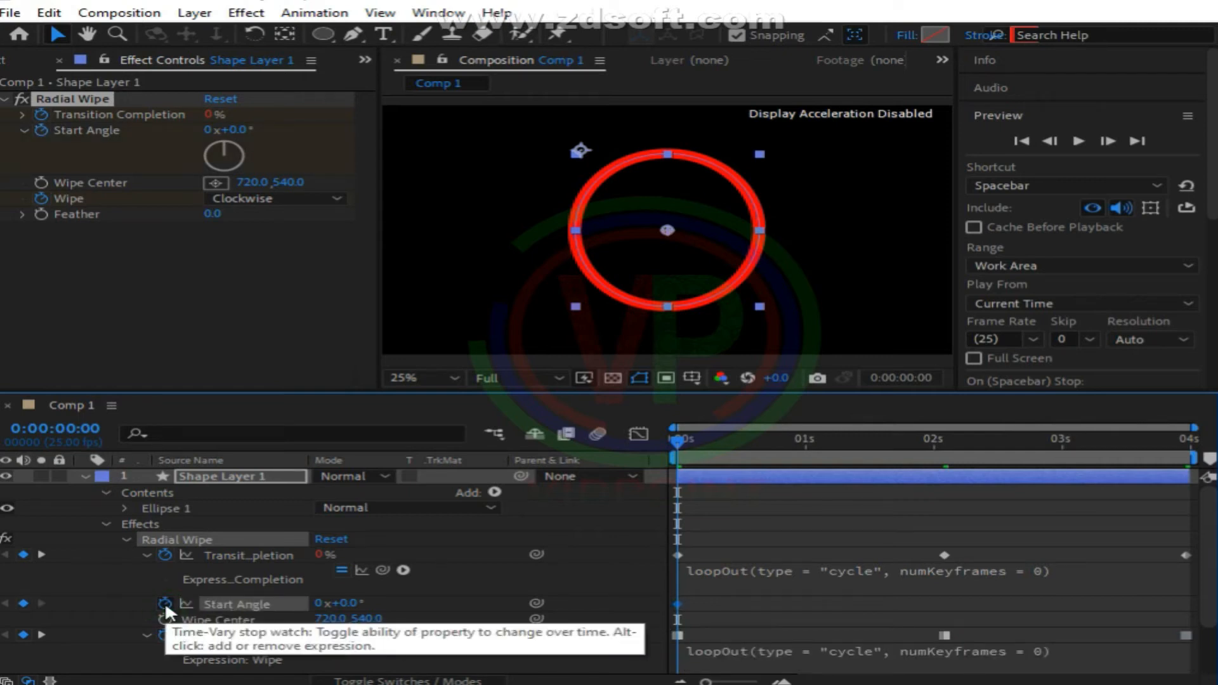
{"action": "left_click", "coordinate": [165, 602], "text": "alt"}
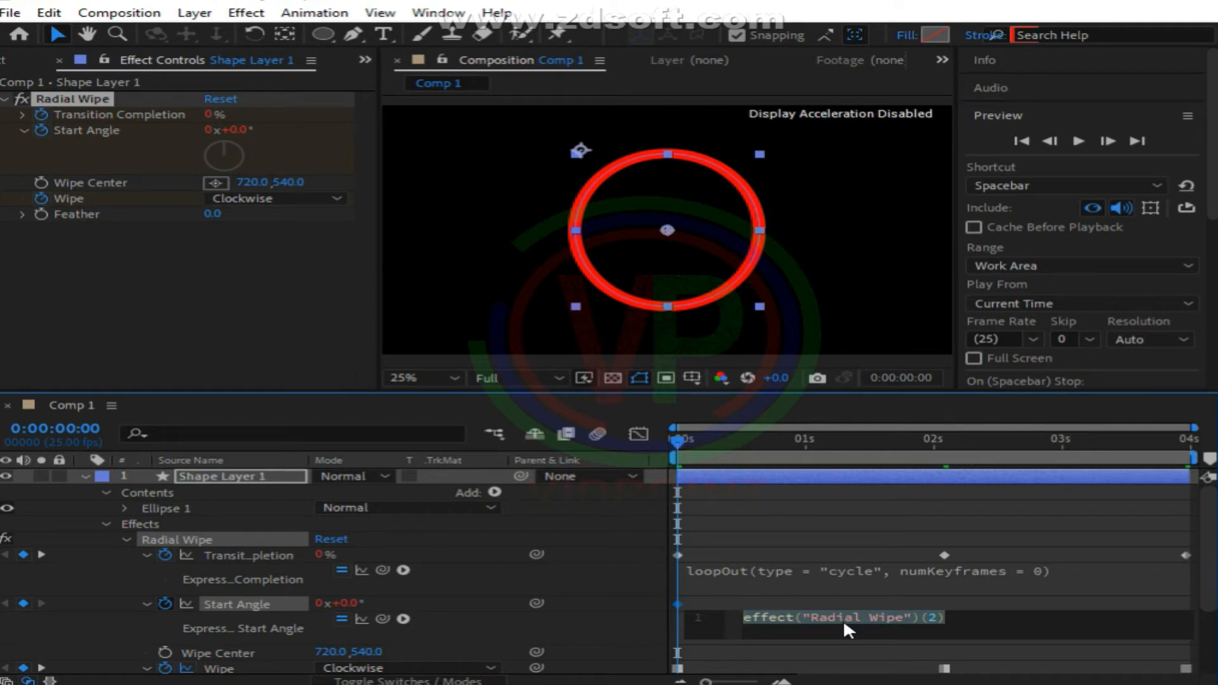
{"action": "type", "text": "time"}
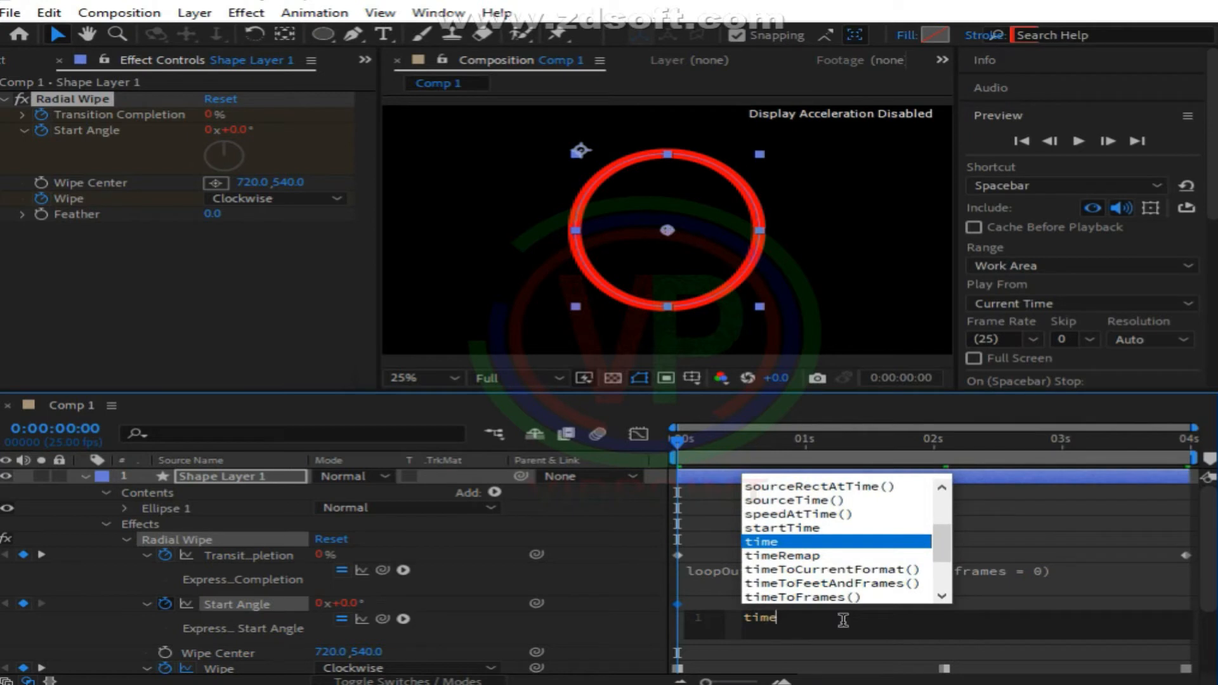
{"action": "type", "text": "*180"}
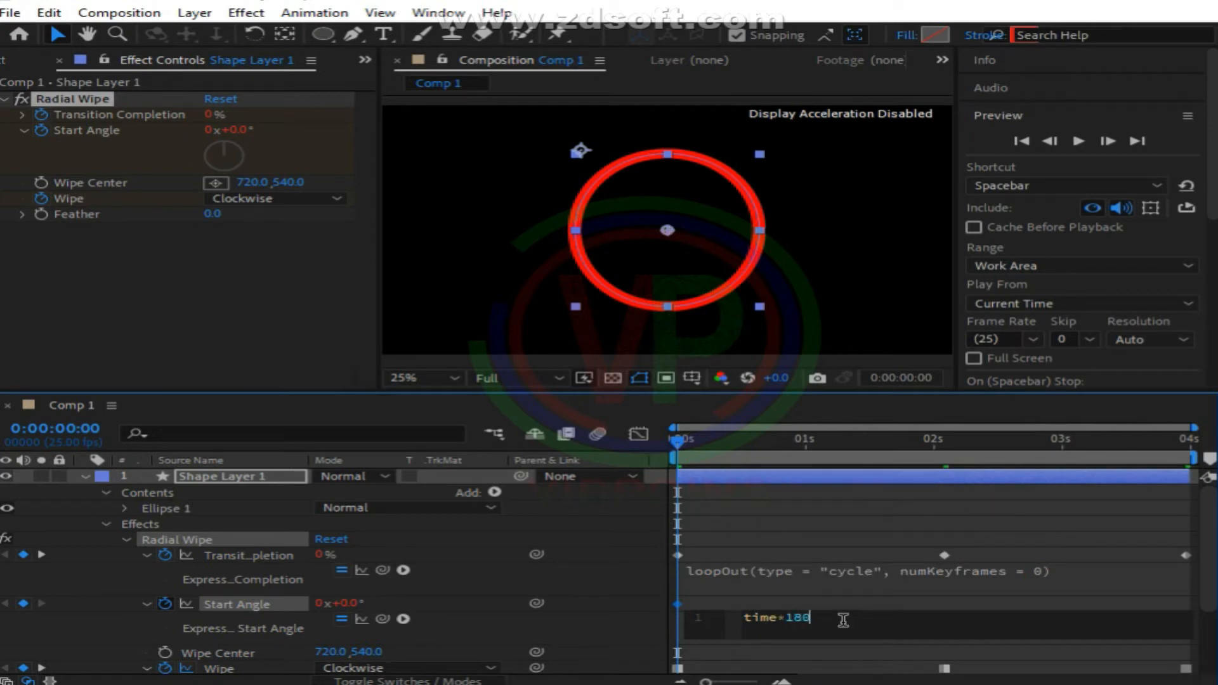
{"action": "left_click", "coordinate": [633, 625]}
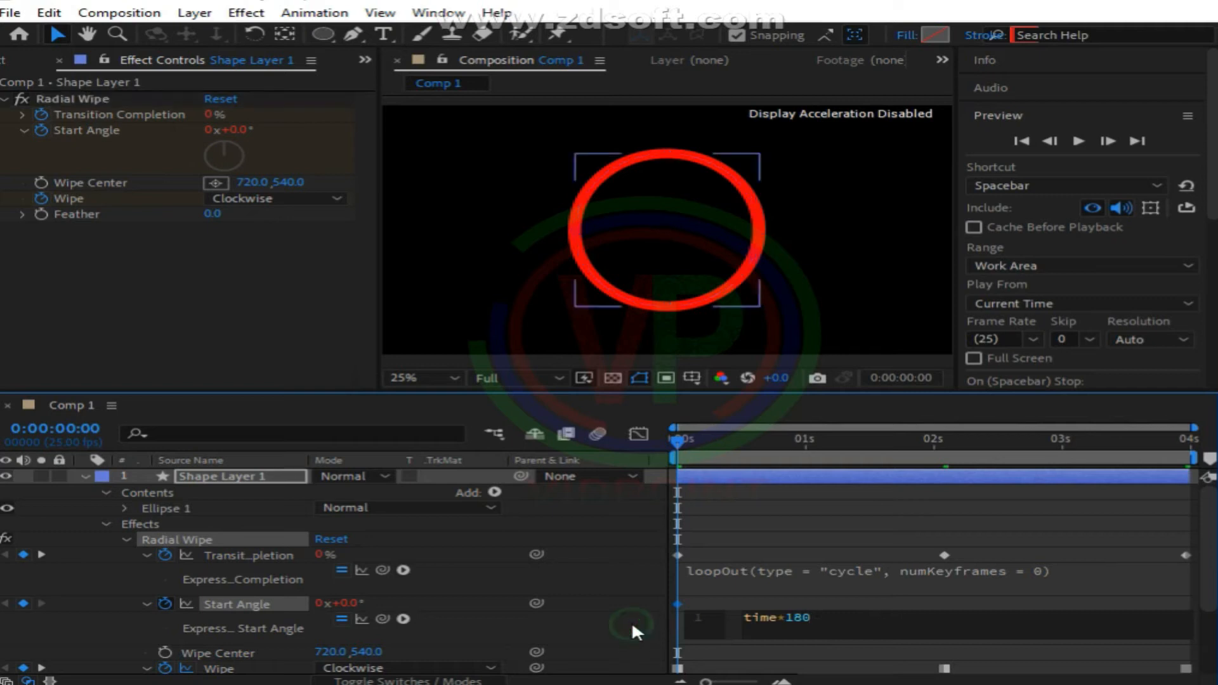
- Preview the ring with its looping wipe and rotating start angle, stop playback and return to 0:00:00:00
{"action": "left_click", "coordinate": [1078, 140]}
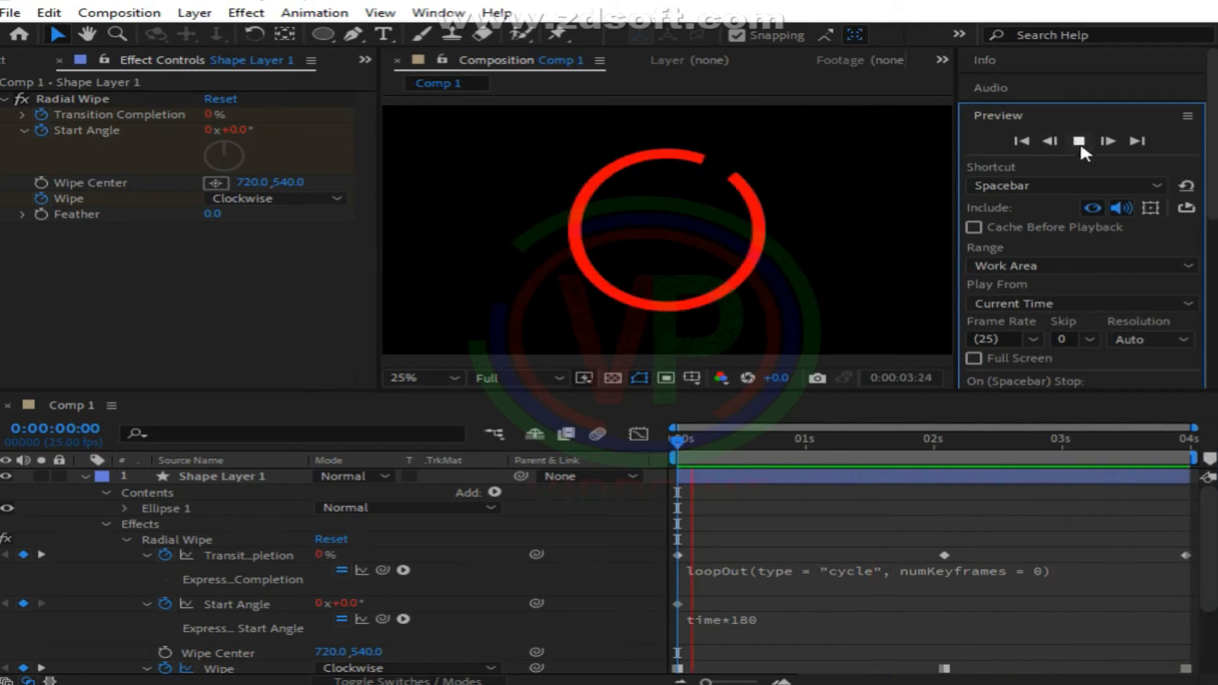
{"action": "left_click", "coordinate": [1080, 142]}
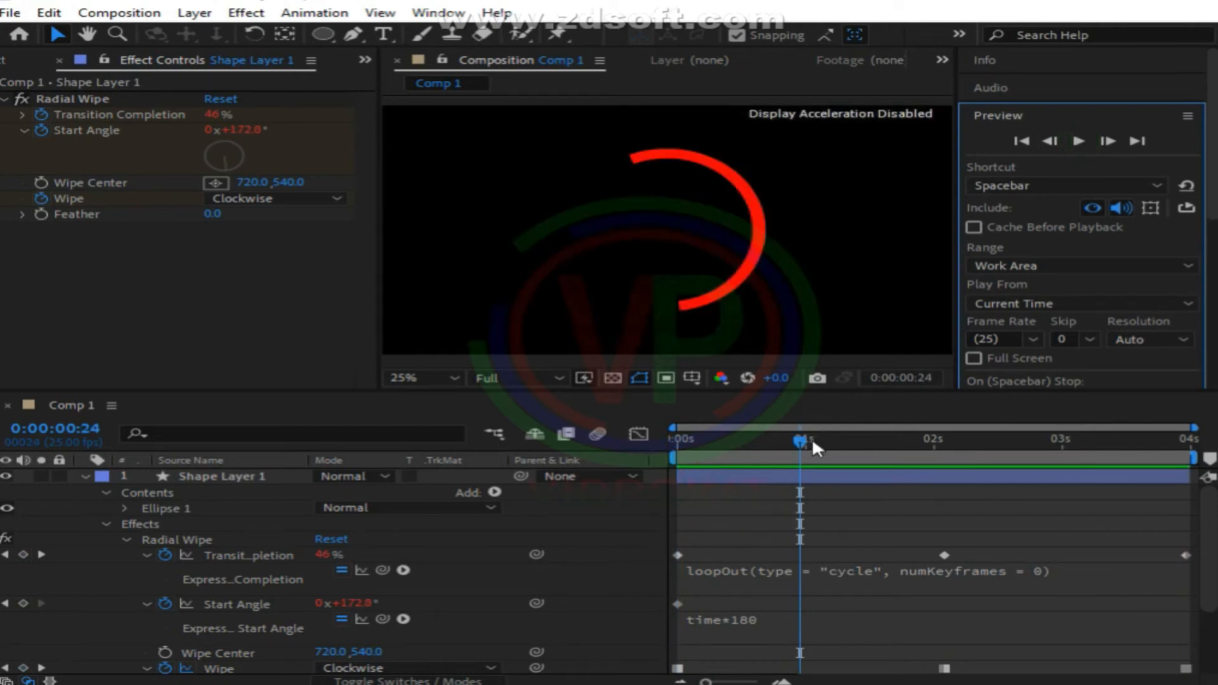
{"action": "left_click_drag", "start_coordinate": [794, 437], "coordinate": [668, 443]}
- Collapse Shape Layer 1's properties in the timeline and bring up the list of project items with nothing selected
{"action": "left_click", "coordinate": [216, 474]}
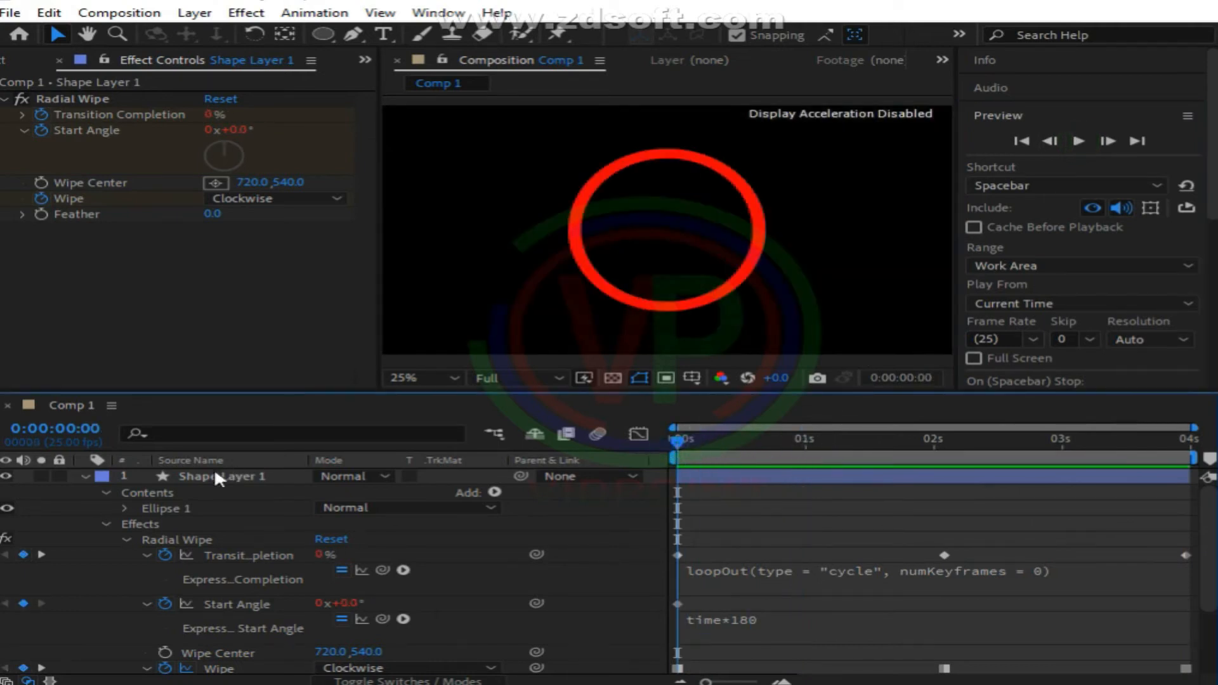
{"action": "left_click", "coordinate": [83, 476]}
{"action": "left_click", "coordinate": [163, 517]}
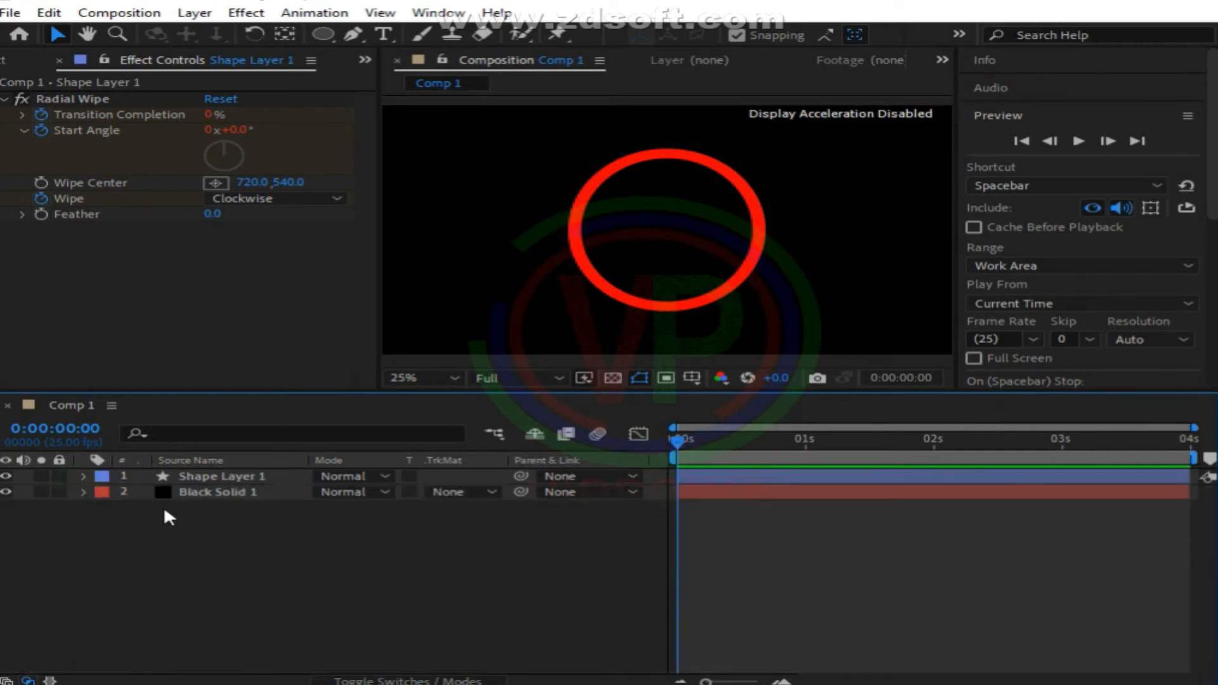
{"action": "left_click", "coordinate": [7, 61]}
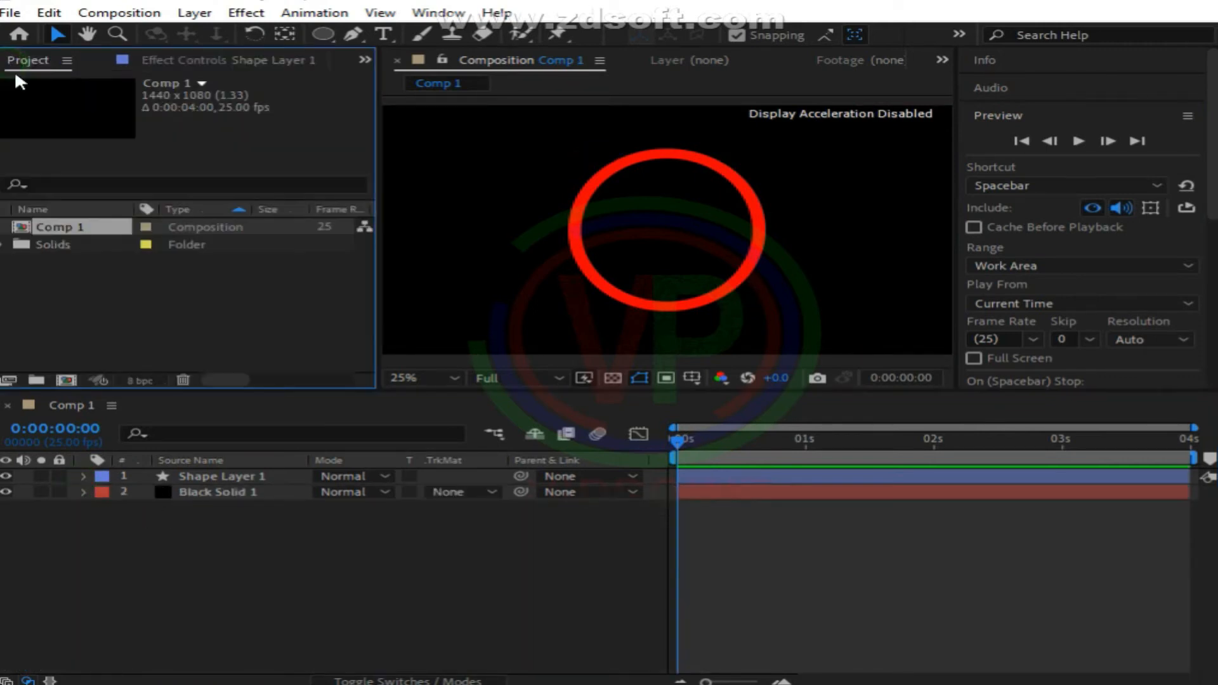
{"action": "left_click", "coordinate": [140, 289]}
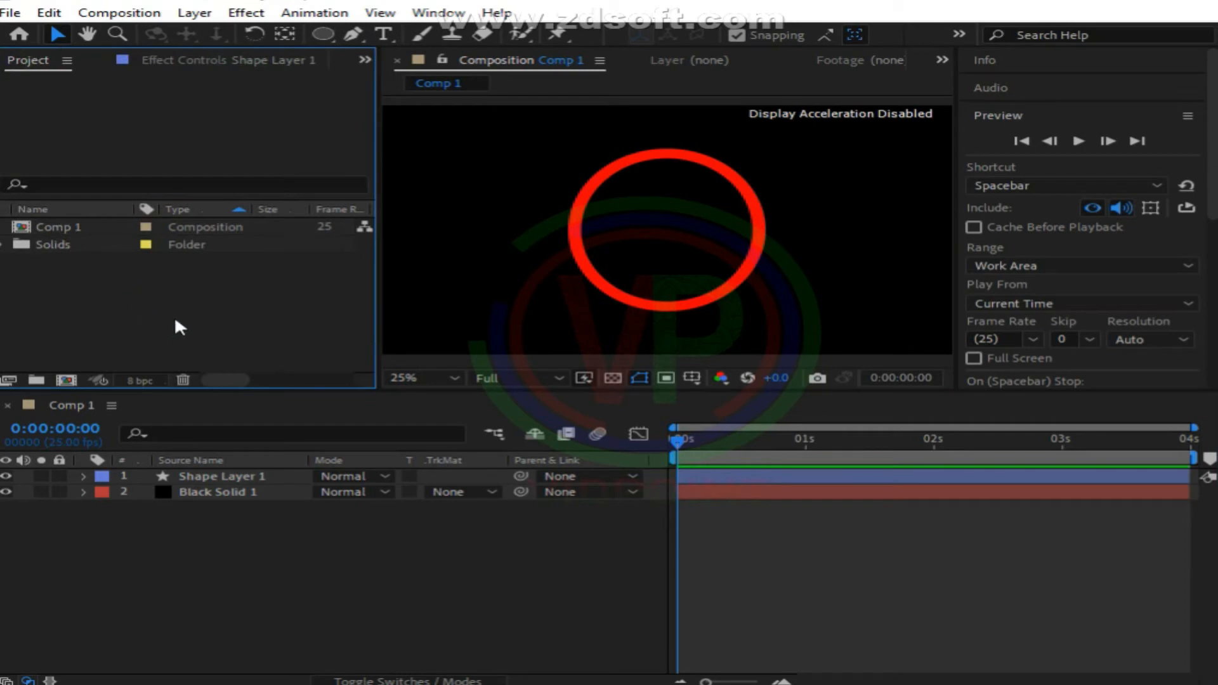
- Duplicate Shape Layer 1 in the timeline and select the original ring layer beneath the copy
{"action": "left_click", "coordinate": [217, 476]}
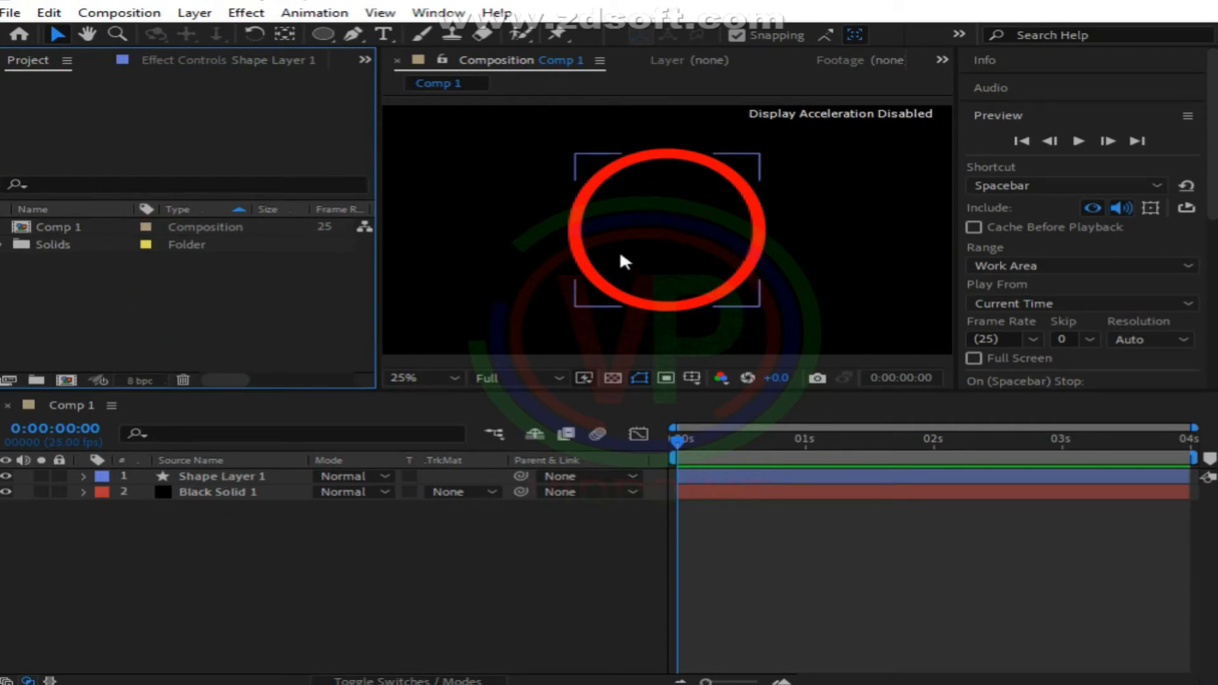
{"action": "left_click", "coordinate": [228, 477]}
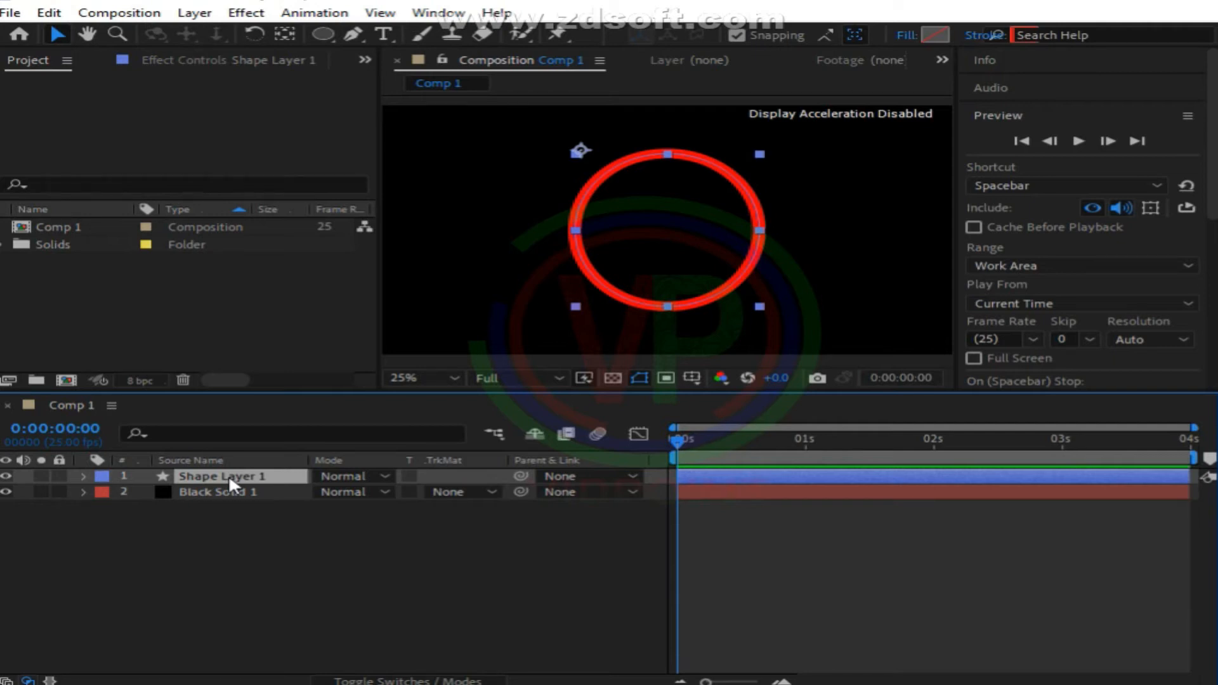
{"action": "key", "text": "ctrl+d"}
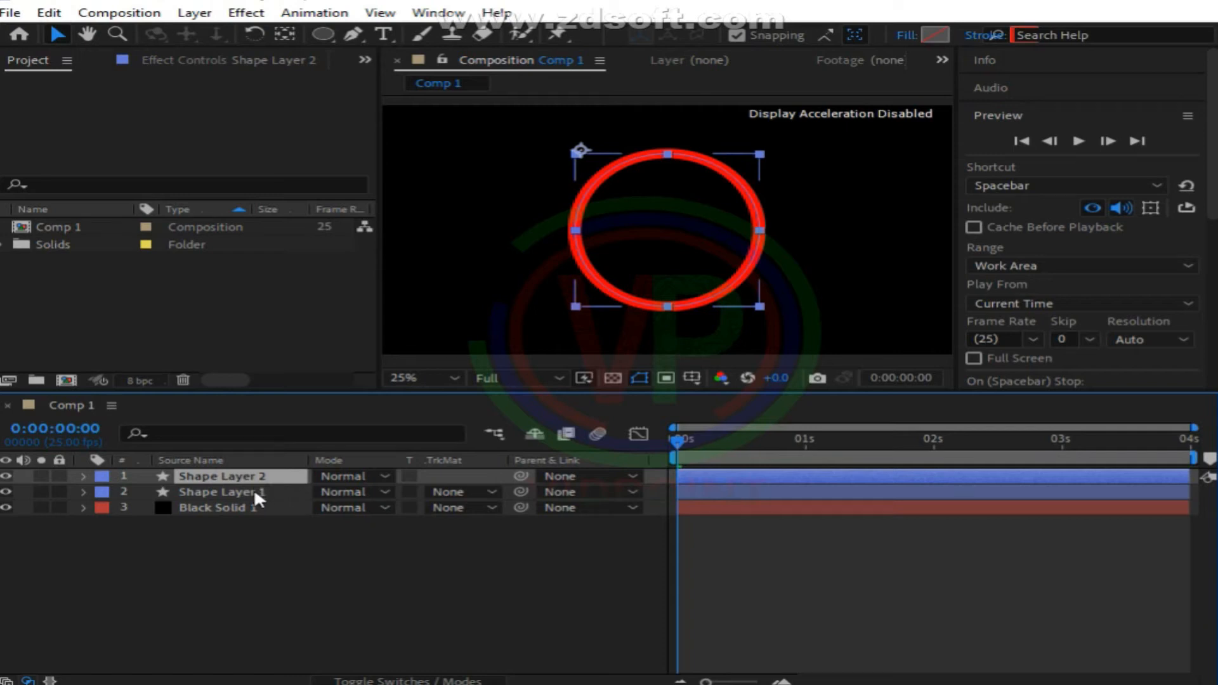
{"action": "left_click", "coordinate": [254, 493]}
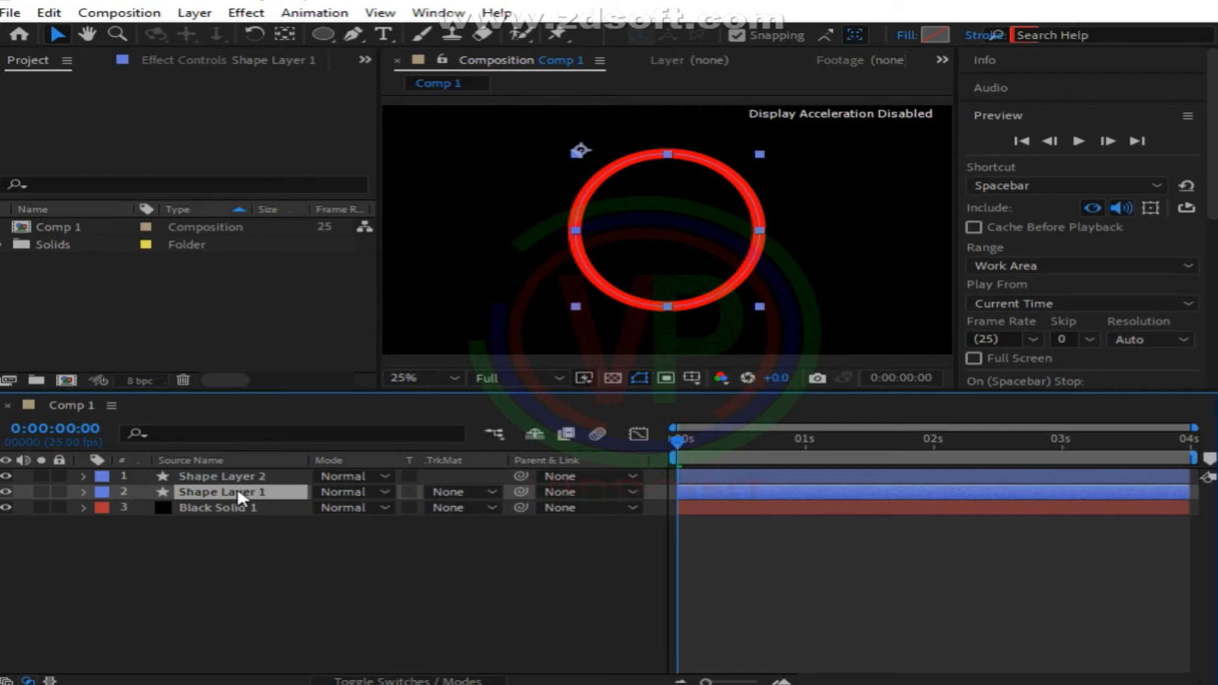
- Scale Shape Layer 1 down to 133.5, 129.3% and nudge it to sit inside the outer ring
{"action": "key", "text": "s"}
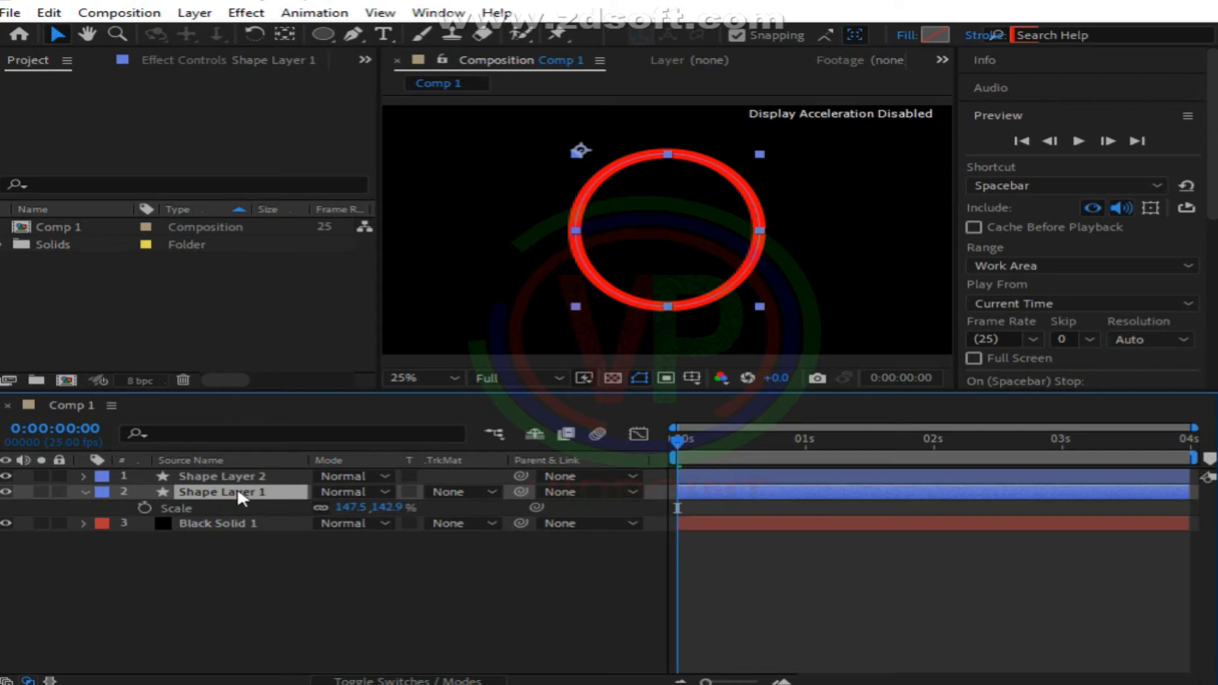
{"action": "mouse_move", "coordinate": [348, 506]}
{"action": "left_mouse_down"}
{"action": "mouse_move", "coordinate": [317, 505]}
{"action": "mouse_move", "coordinate": [333, 505]}
{"action": "left_mouse_up"}
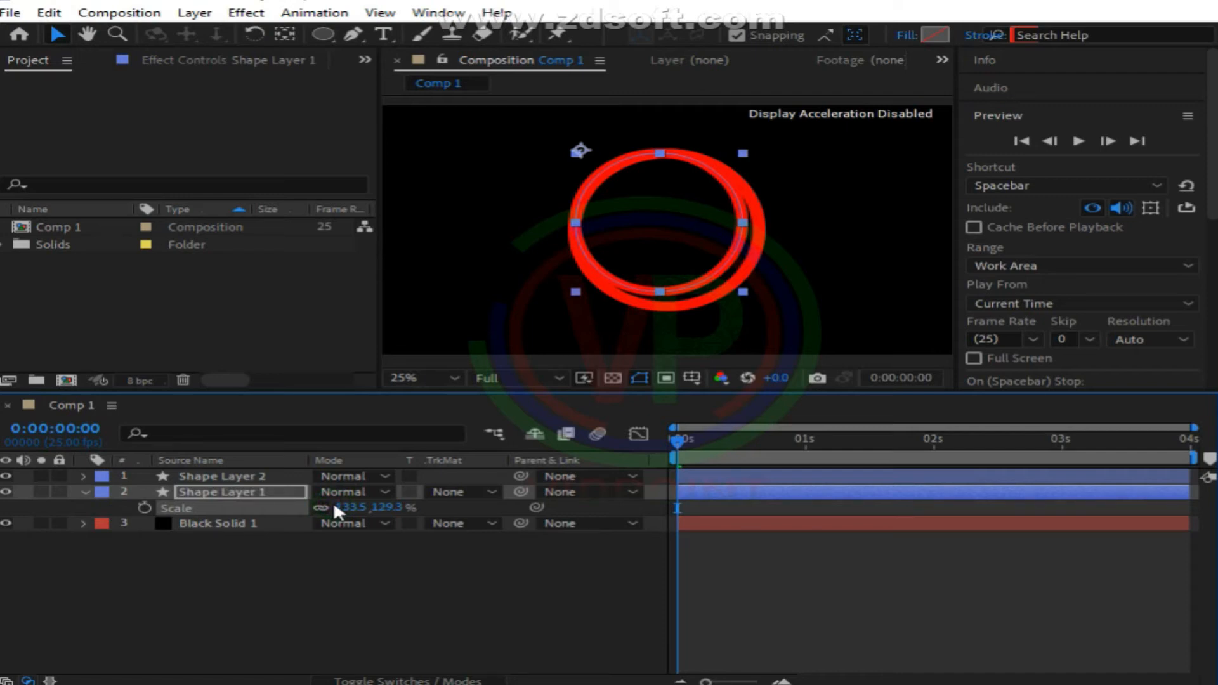
{"action": "key", "text": "Right"}
{"action": "key", "text": "Right"}
{"action": "key", "text": "Right"}
{"action": "key", "text": "Right"}
{"action": "key", "text": "Right"}
{"action": "key", "text": "Right"}
{"action": "key", "text": "Right"}
{"action": "key", "text": "Right"}
{"action": "key", "text": "Right"}
{"action": "key", "text": "Right"}
{"action": "key", "text": "Right"}
{"action": "key", "text": "Right"}
{"action": "key", "text": "Right"}
{"action": "key", "text": "Right"}
{"action": "key", "text": "Right"}
{"action": "key", "text": "Right"}
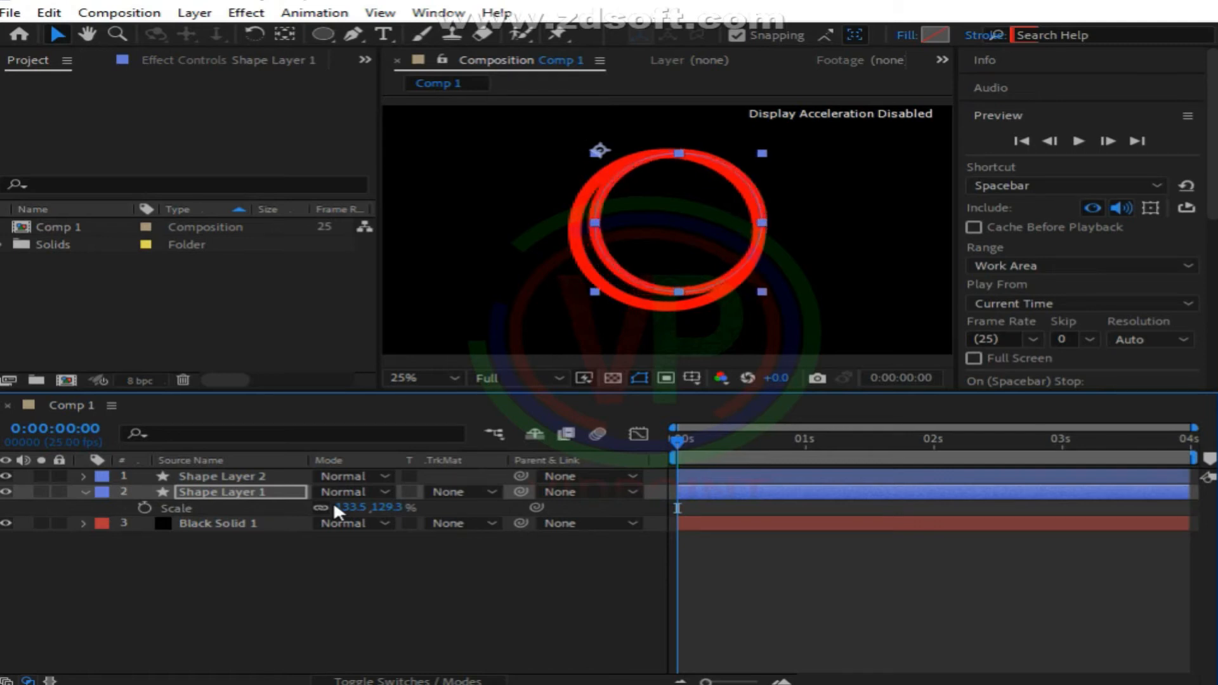
{"action": "key", "text": "Left"}
{"action": "key", "text": "Left"}
{"action": "key", "text": "Left"}
{"action": "key", "text": "Left"}
{"action": "key", "text": "Left"}
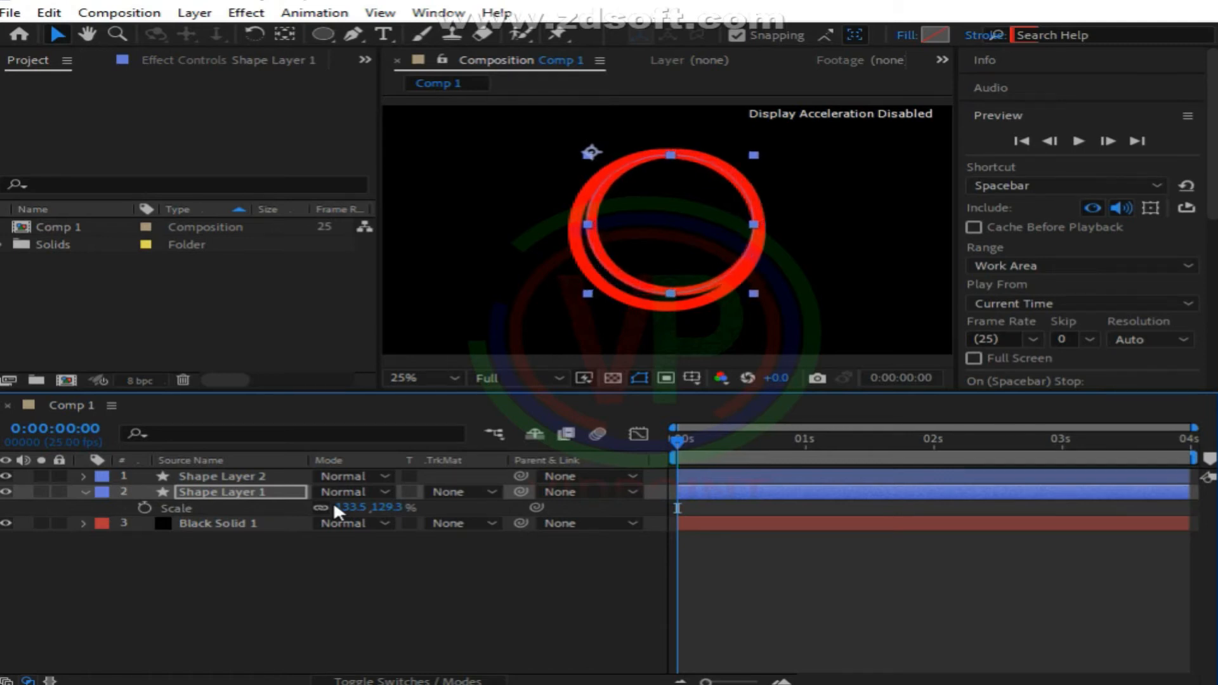
{"action": "key", "text": "Down"}
{"action": "key", "text": "Down"}
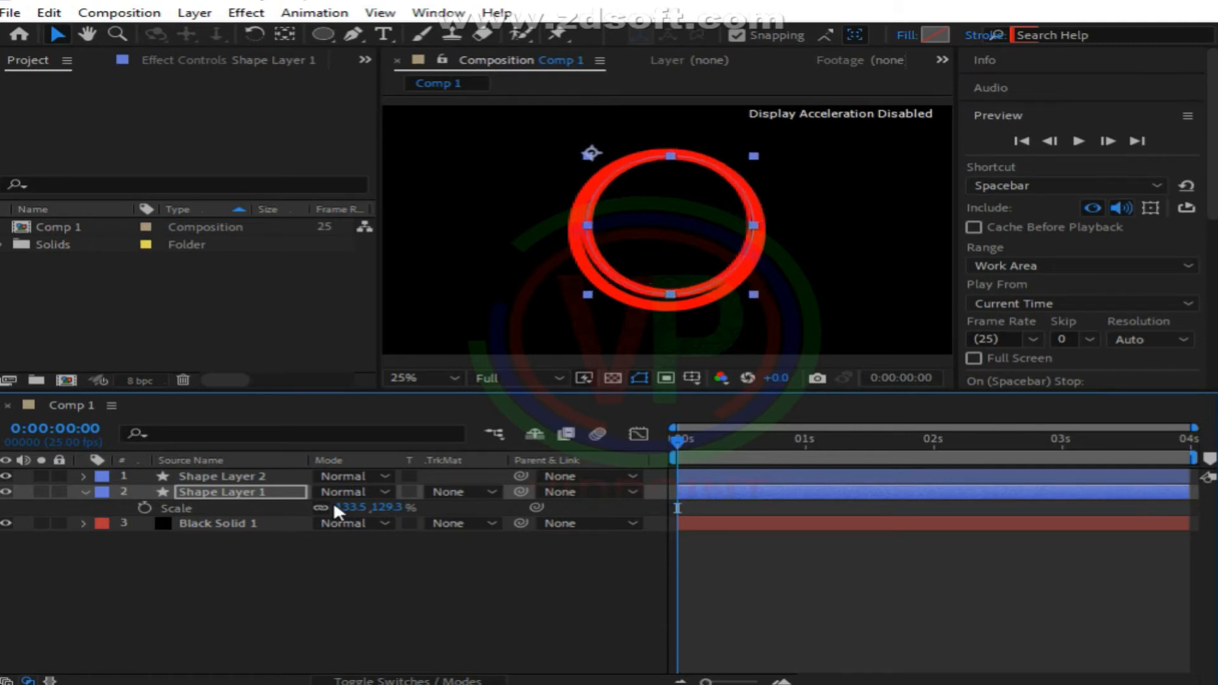
- Change Shape Layer 1's stroke colour to green 00FC00 and hide its Scale property
{"action": "left_click", "coordinate": [1019, 33]}
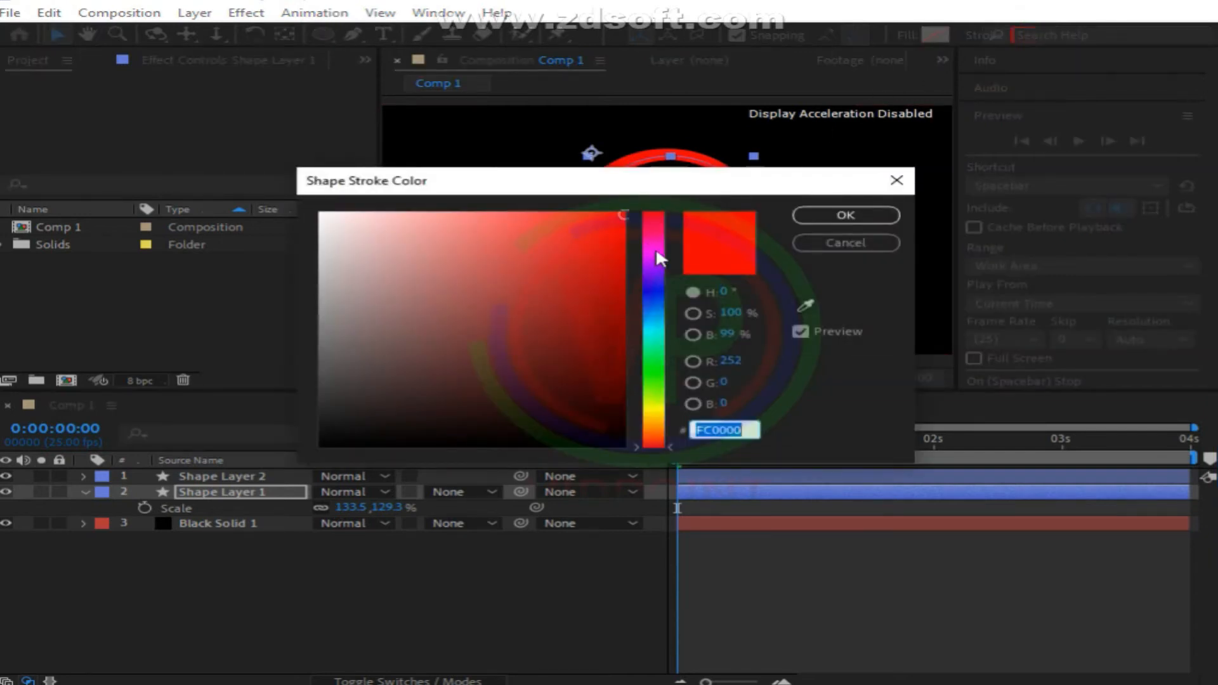
{"action": "left_click", "coordinate": [658, 357]}
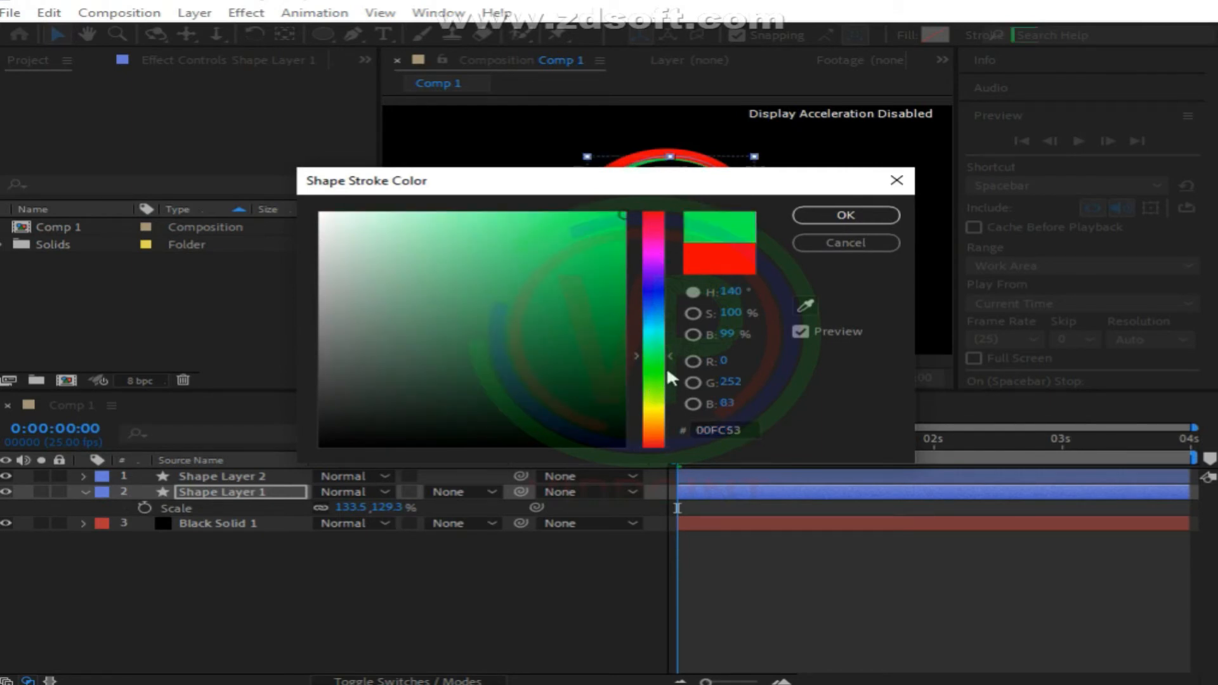
{"action": "left_click", "coordinate": [844, 215]}
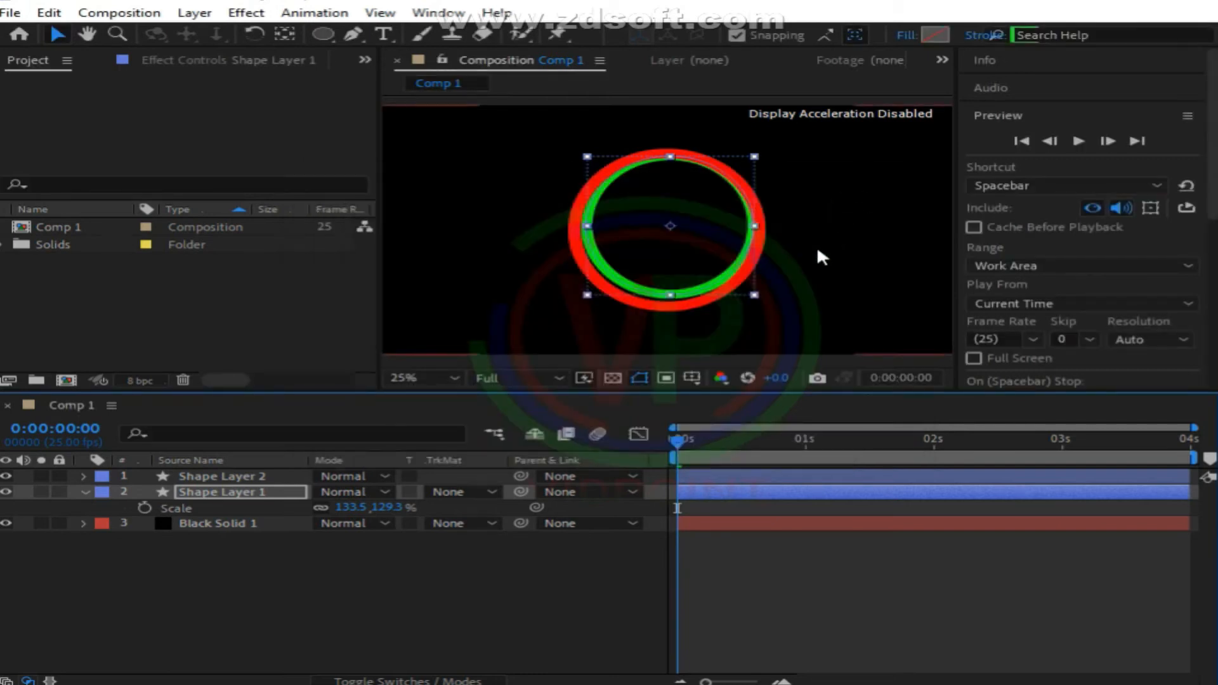
{"action": "key", "text": "s"}
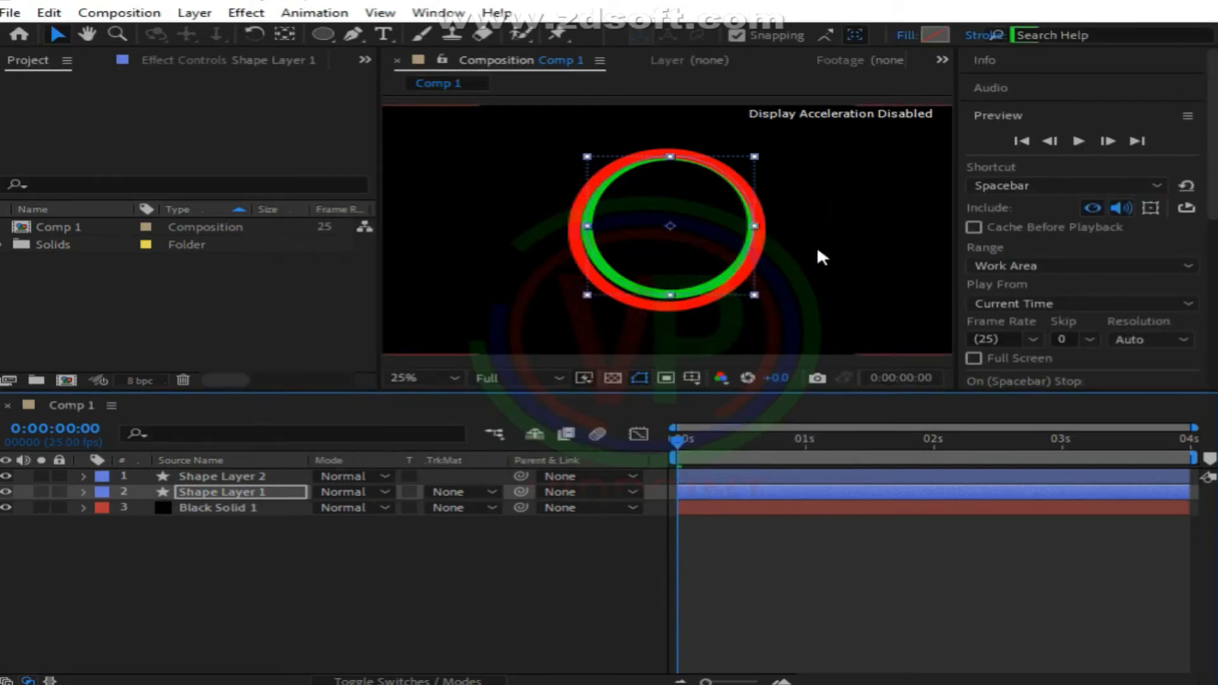
- Reduce Shape Layer 1's scale to 126.5, 122.5%, centre the green ring inside the red one and collapse the layer
{"action": "left_click", "coordinate": [181, 489]}
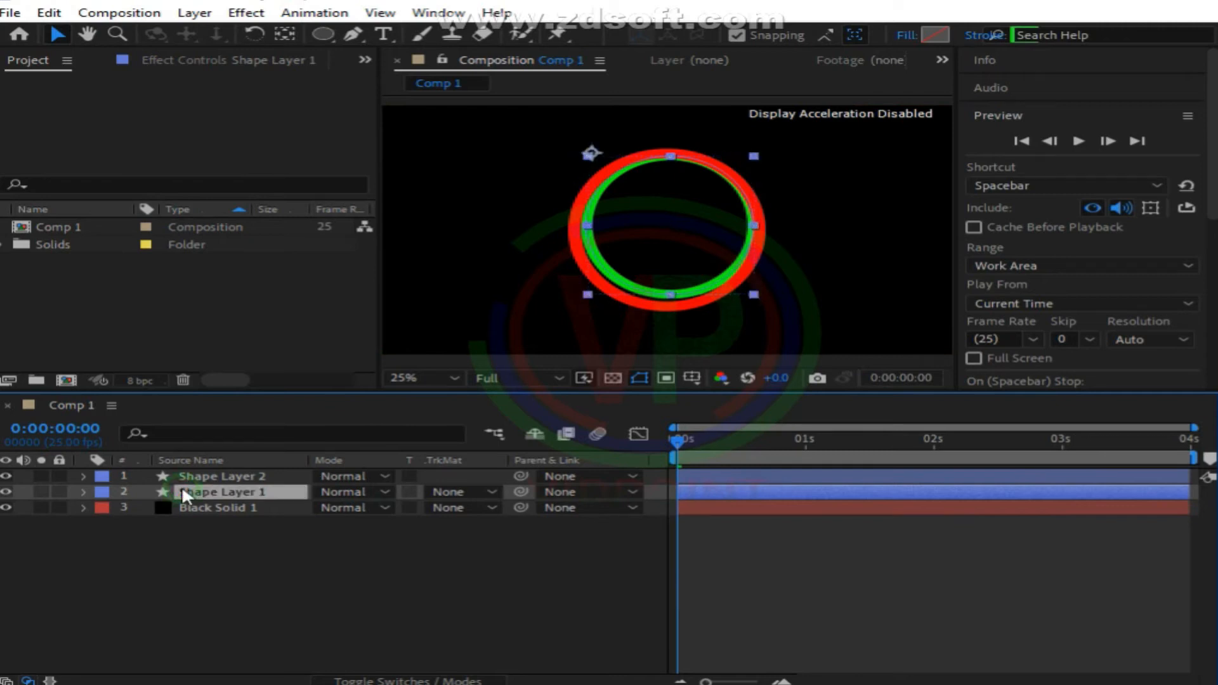
{"action": "key", "text": "s"}
{"action": "left_click_drag", "start_coordinate": [343, 507], "coordinate": [329, 501]}
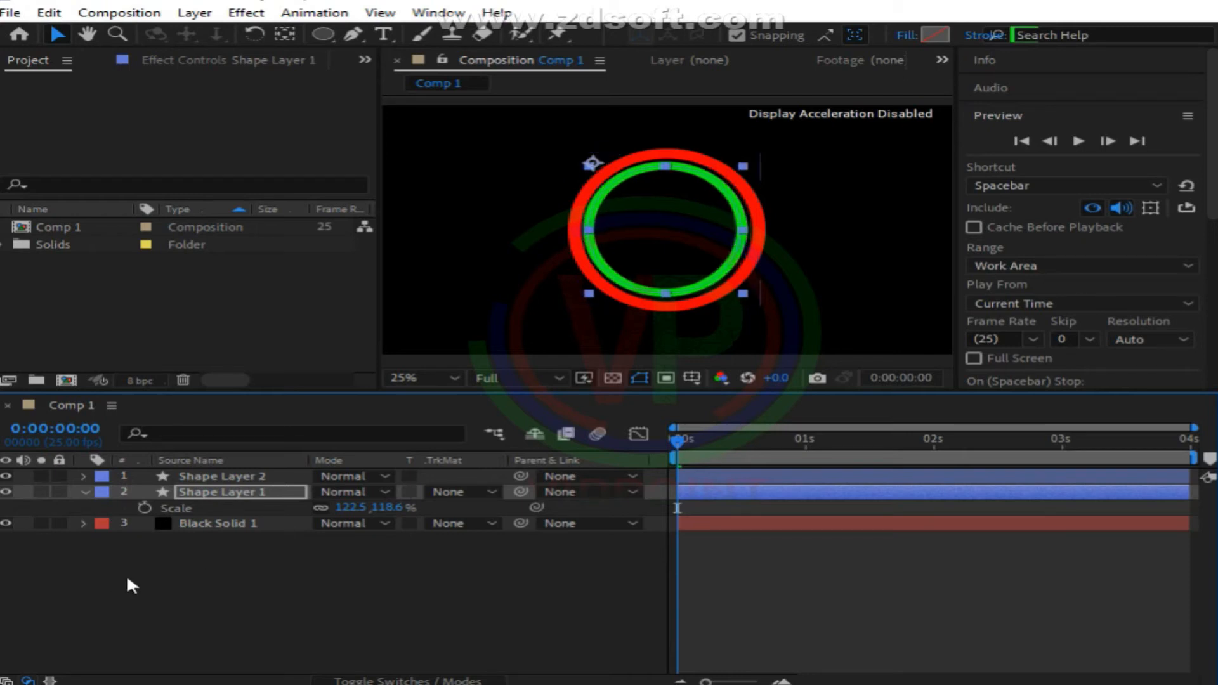
{"action": "left_click_drag", "start_coordinate": [353, 505], "coordinate": [363, 506]}
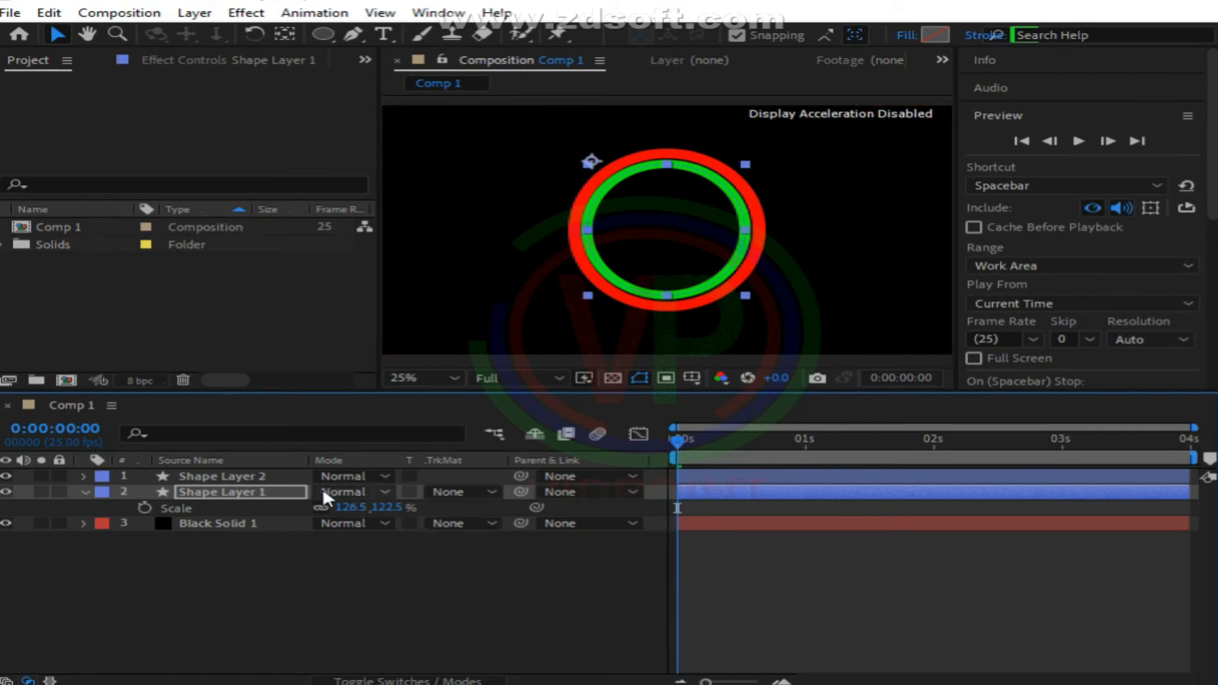
{"action": "left_click", "coordinate": [83, 492]}
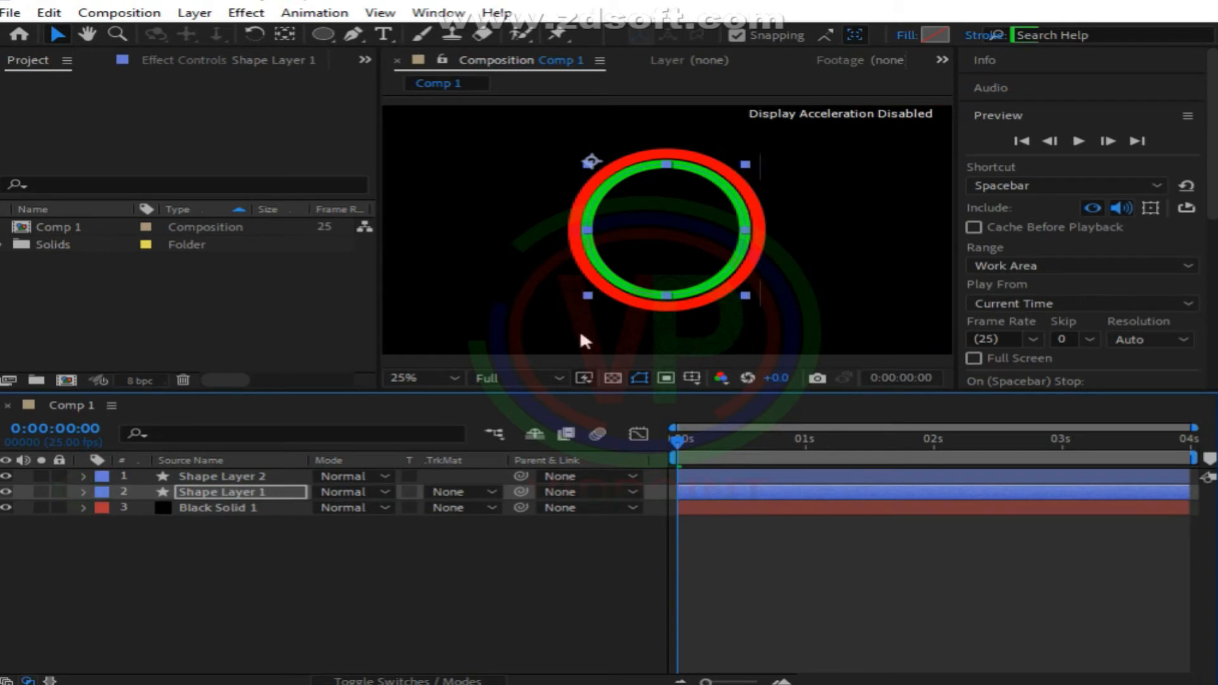
- Preview the red and green rings wiping together, stop playback and return to 0:00:00:00
{"action": "left_click", "coordinate": [1077, 139]}
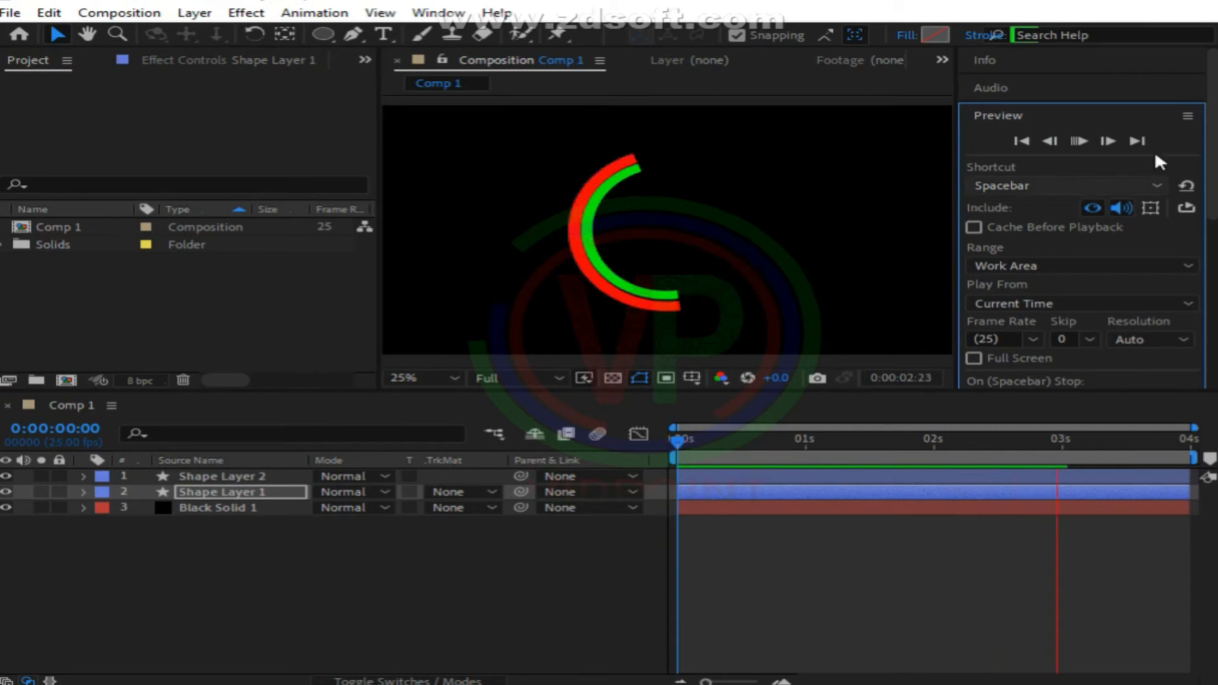
{"action": "left_click", "coordinate": [1070, 140]}
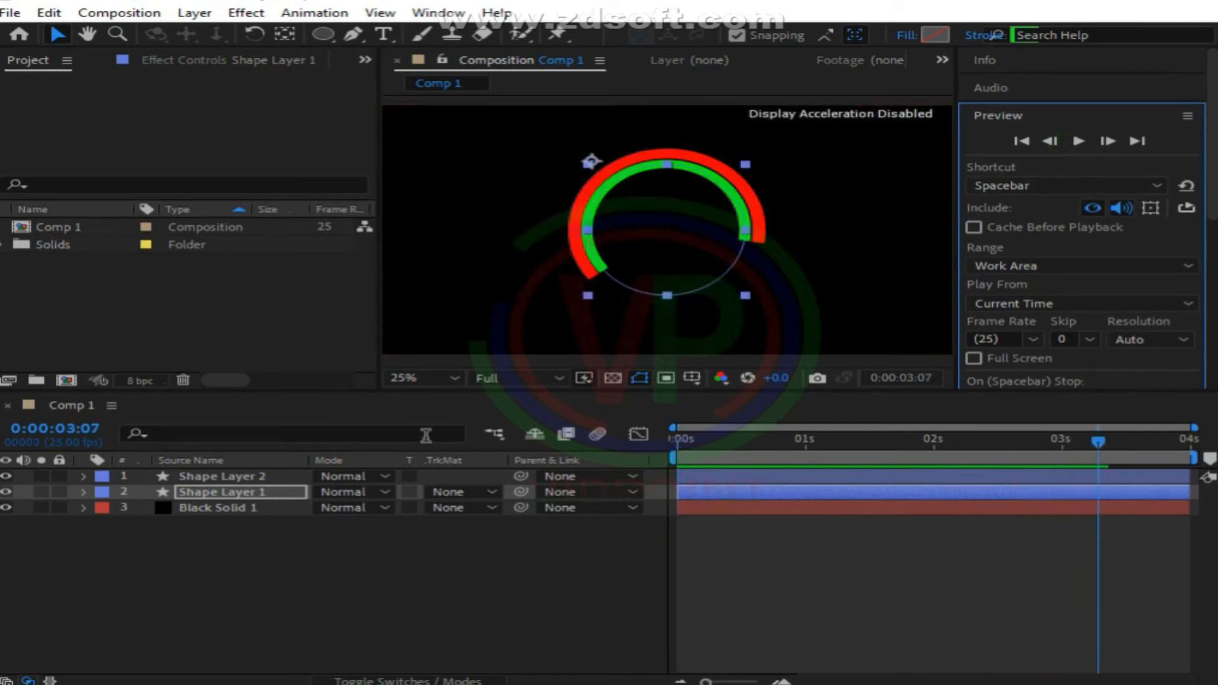
{"action": "left_click_drag", "start_coordinate": [1095, 440], "coordinate": [621, 446]}
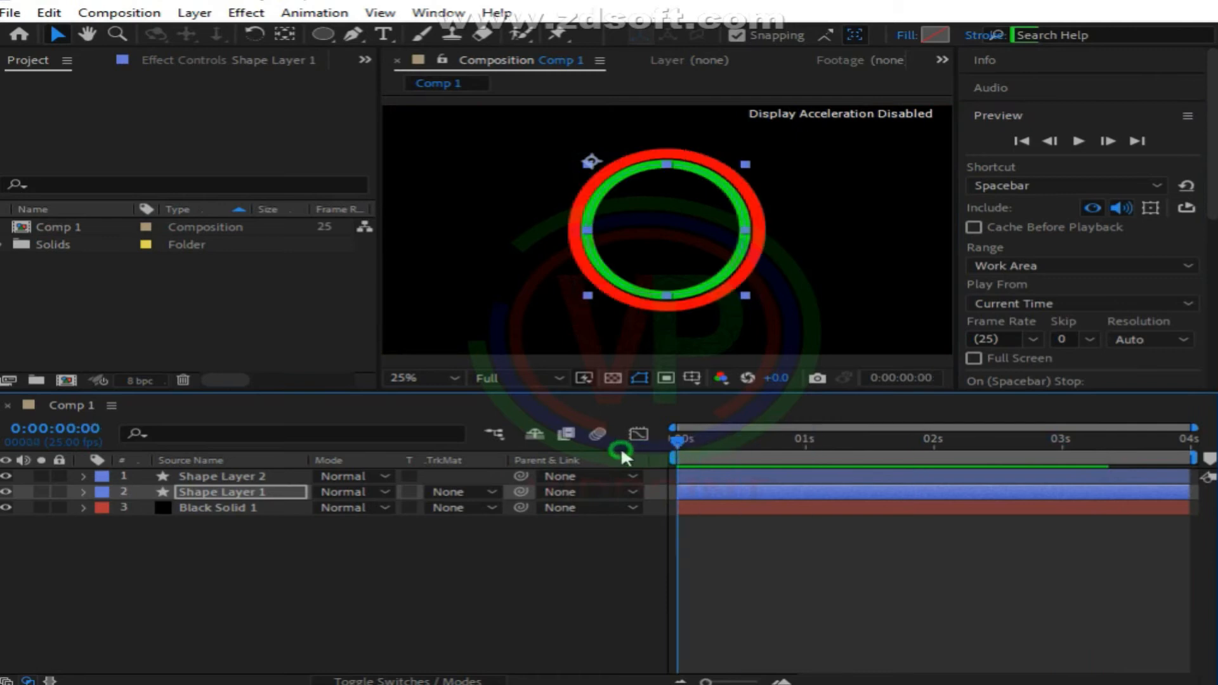
- Change the expression on Shape Layer 1's Radial Wipe Start Angle to time*90
{"action": "left_click", "coordinate": [83, 493]}
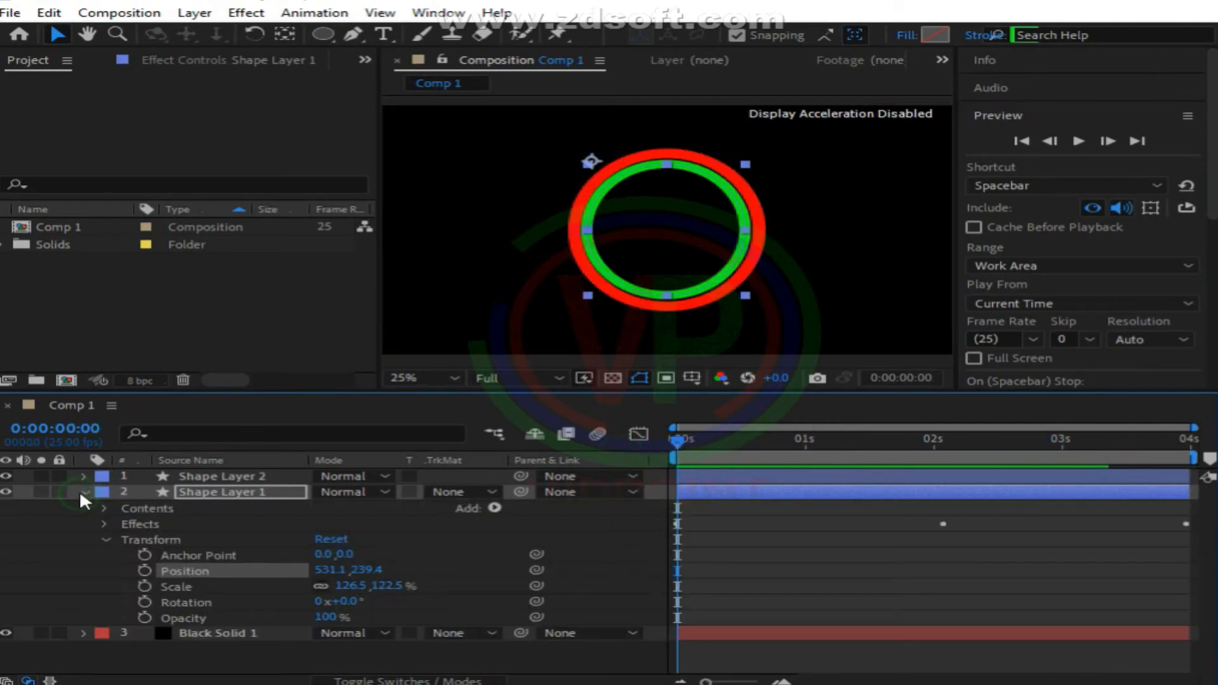
{"action": "left_click", "coordinate": [105, 524]}
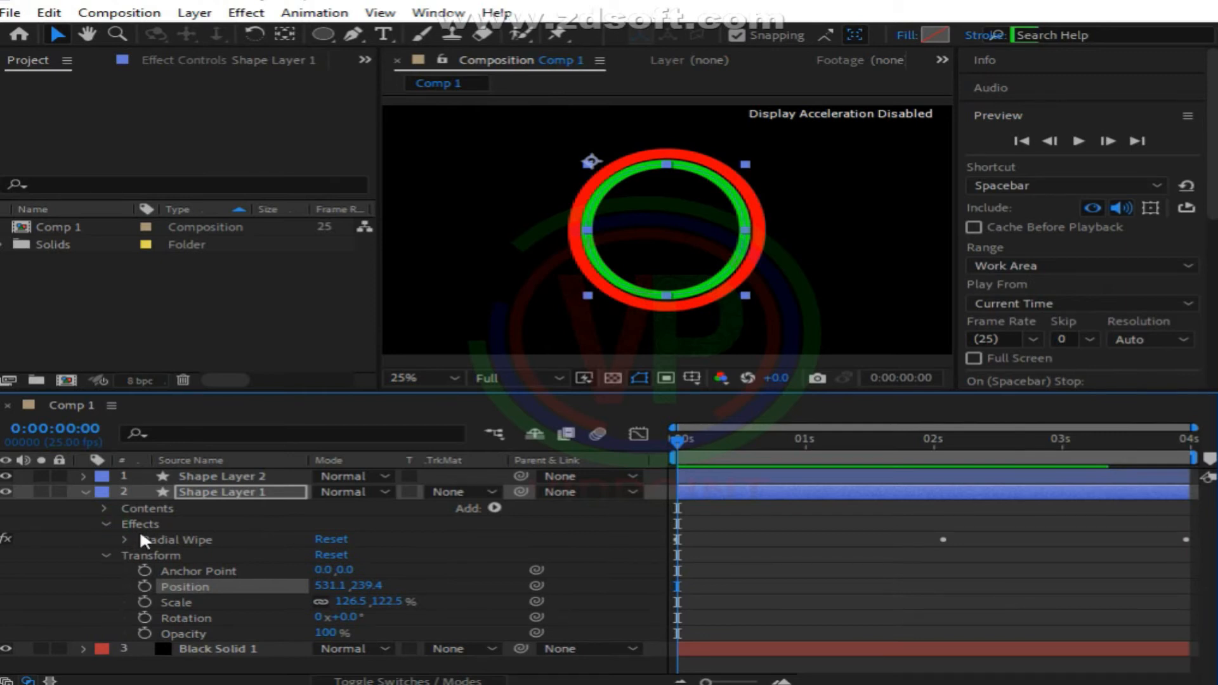
{"action": "left_click", "coordinate": [124, 540]}
{"action": "scroll", "coordinate": [191, 554], "scroll_direction": "down", "scroll_amount": 1}
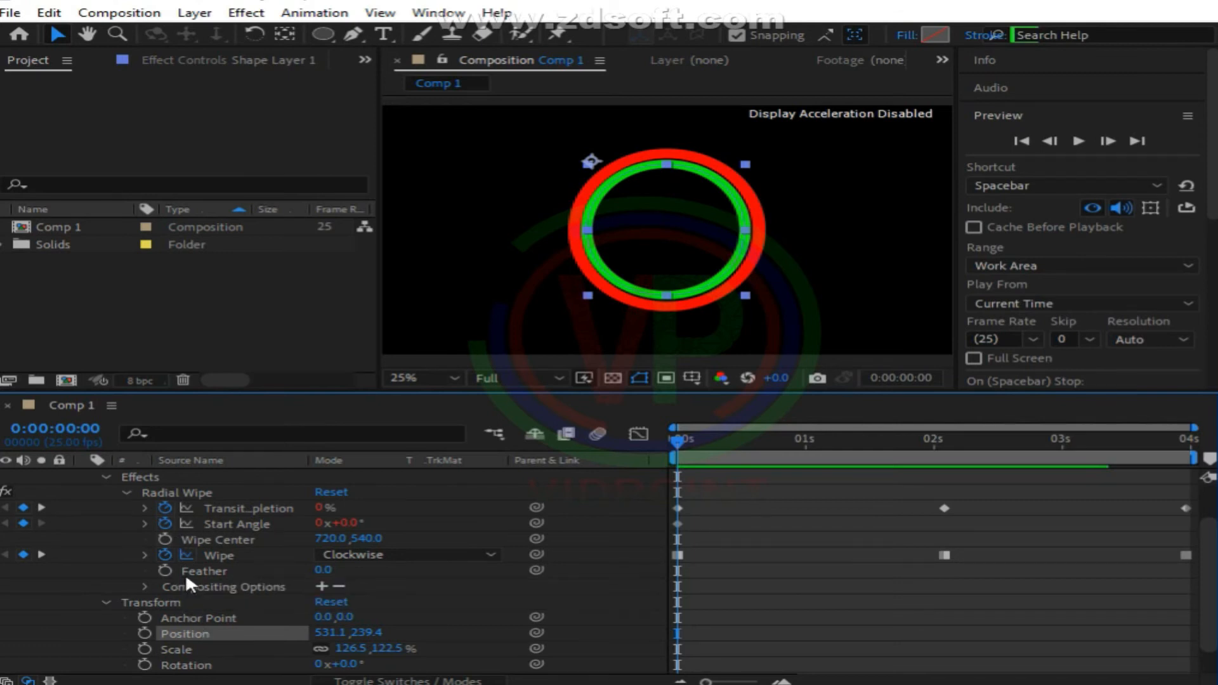
{"action": "left_click", "coordinate": [166, 525]}
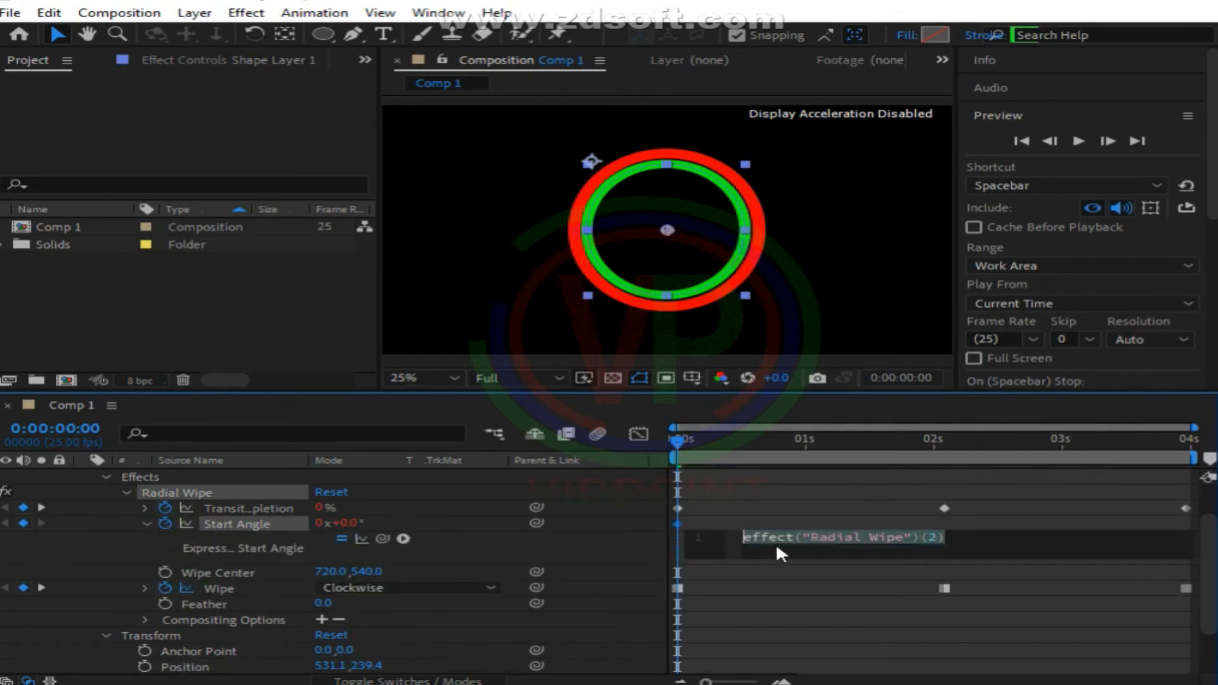
{"action": "type", "text": "time"}
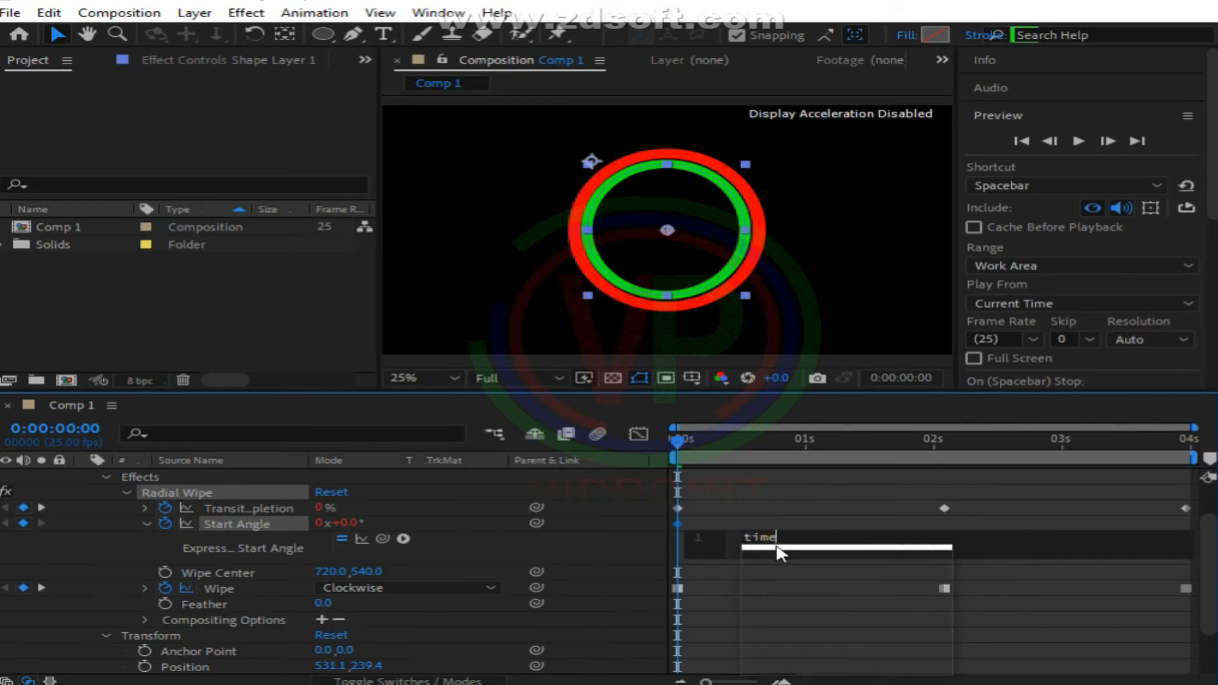
{"action": "type", "text": "*"}
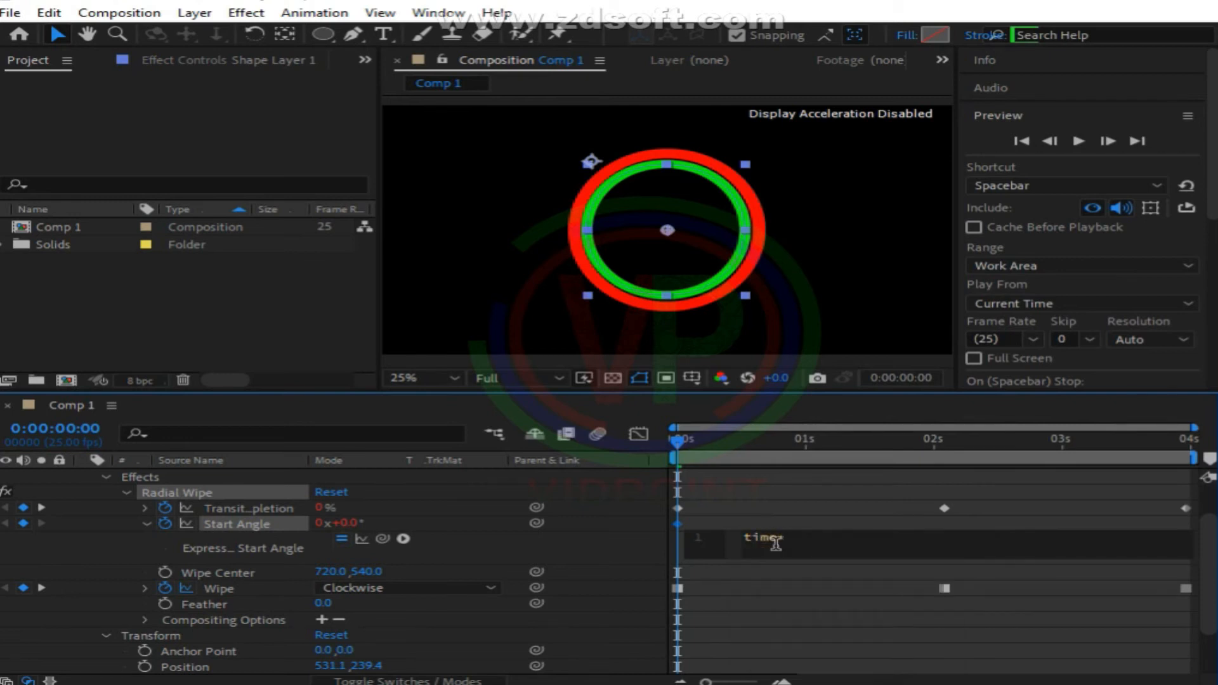
{"action": "type", "text": "90"}
{"action": "left_click", "coordinate": [590, 550]}
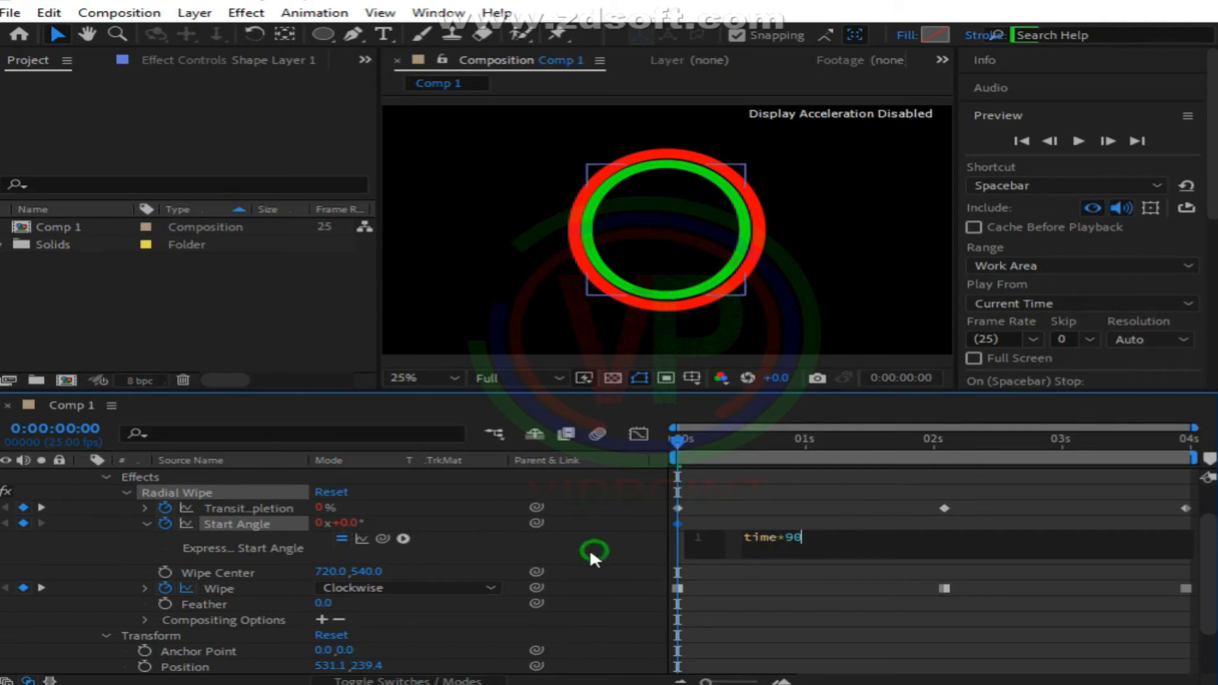
- Preview the two rings rotating at different speeds, stop playback and collapse Shape Layer 1's properties
{"action": "left_click", "coordinate": [1077, 142]}
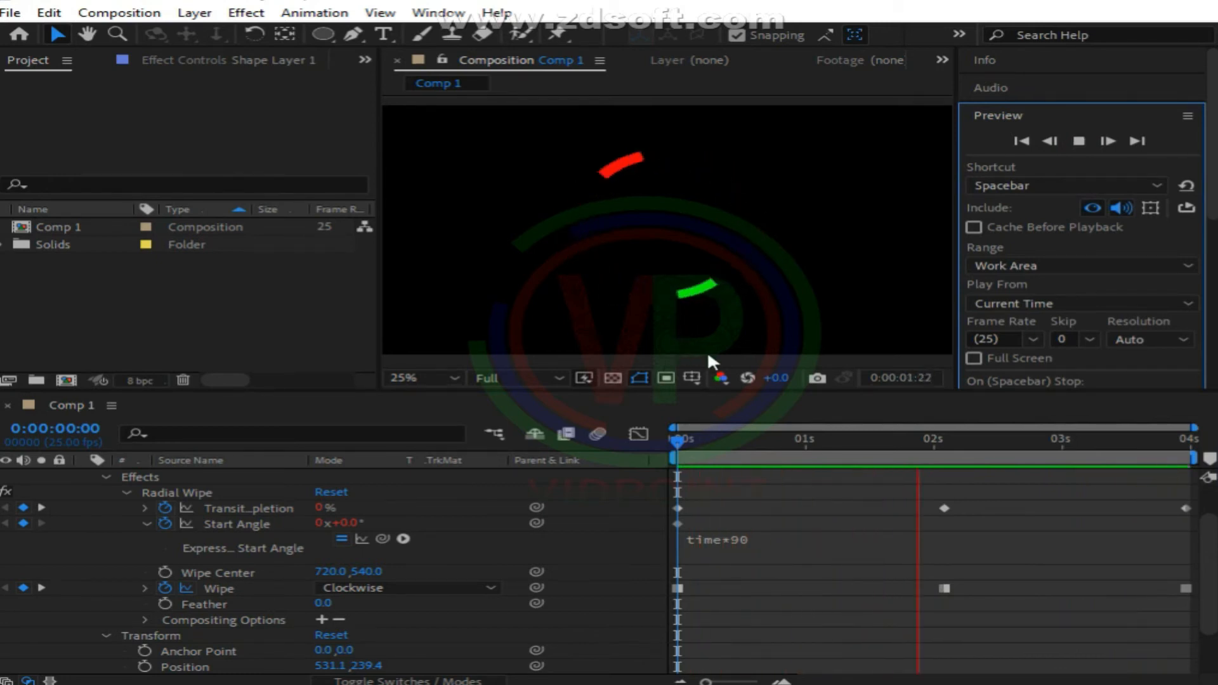
{"action": "left_click", "coordinate": [1078, 146]}
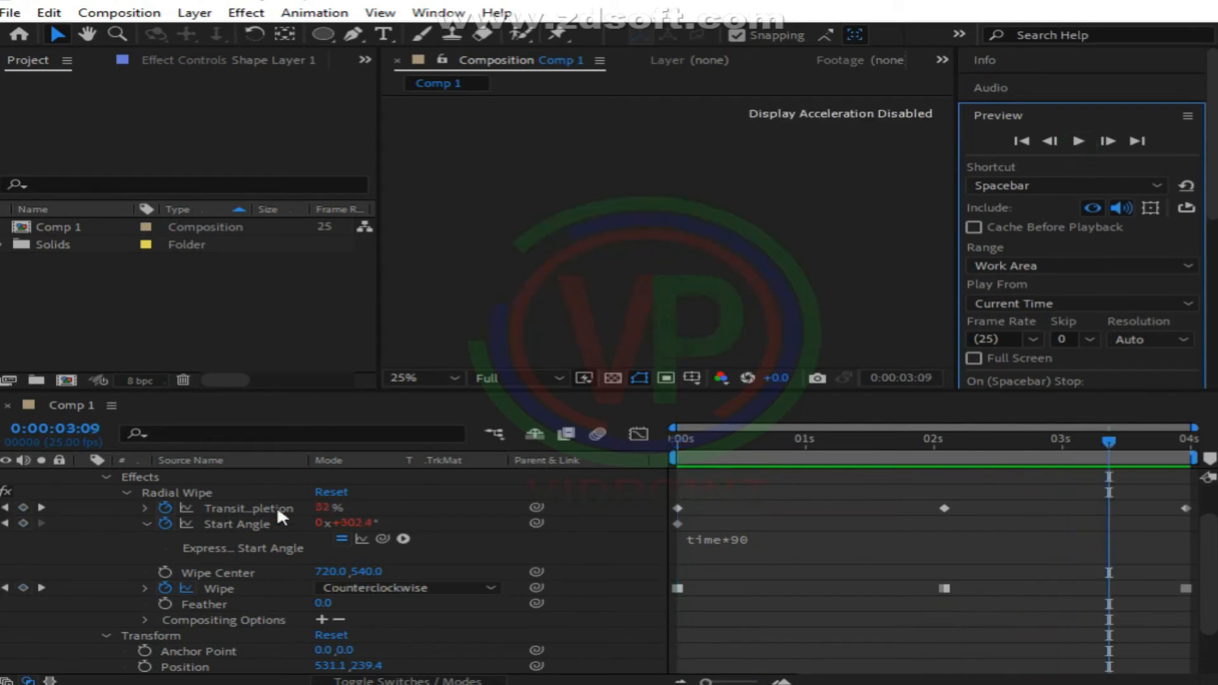
{"action": "left_click", "coordinate": [120, 492]}
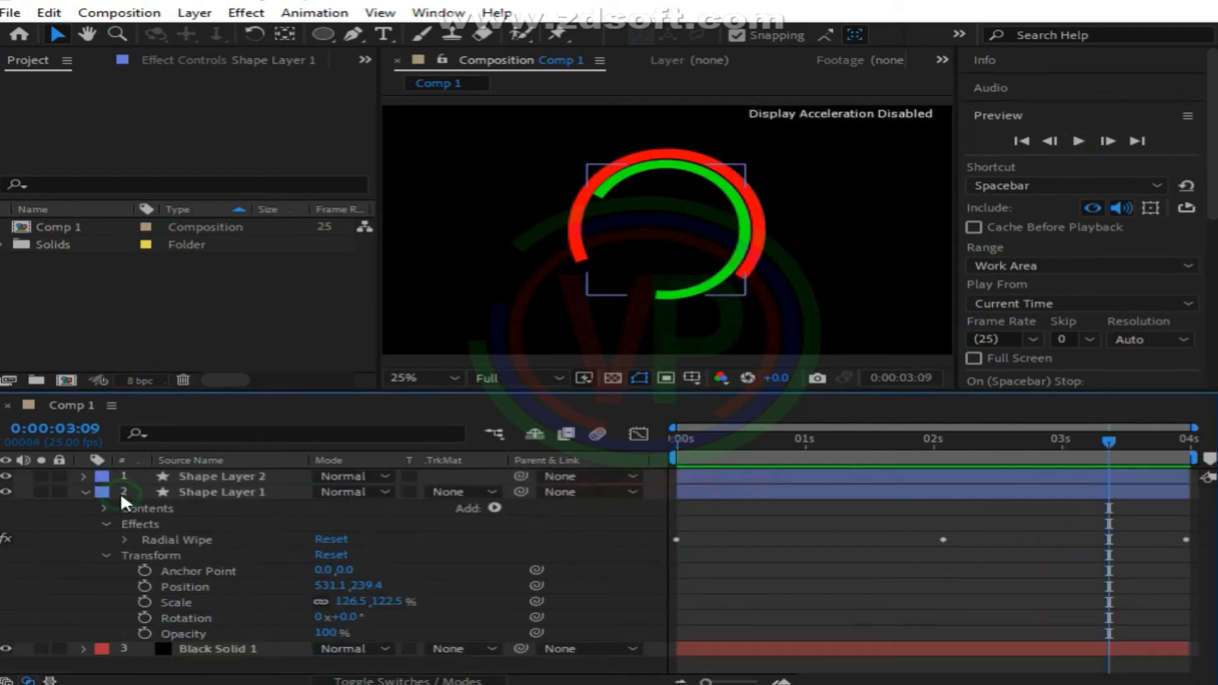
{"action": "left_click", "coordinate": [85, 491]}
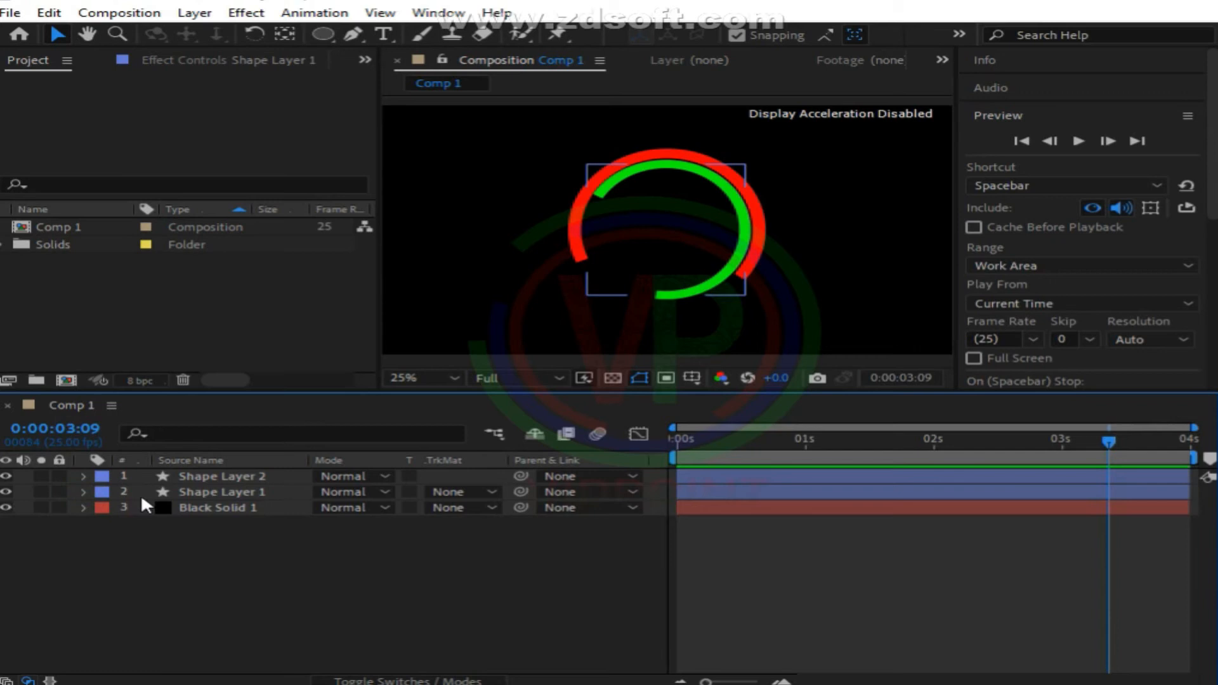
- Duplicate Shape Layer 1 with the playhead back at 0:00:00:00
{"action": "left_click", "coordinate": [201, 493]}
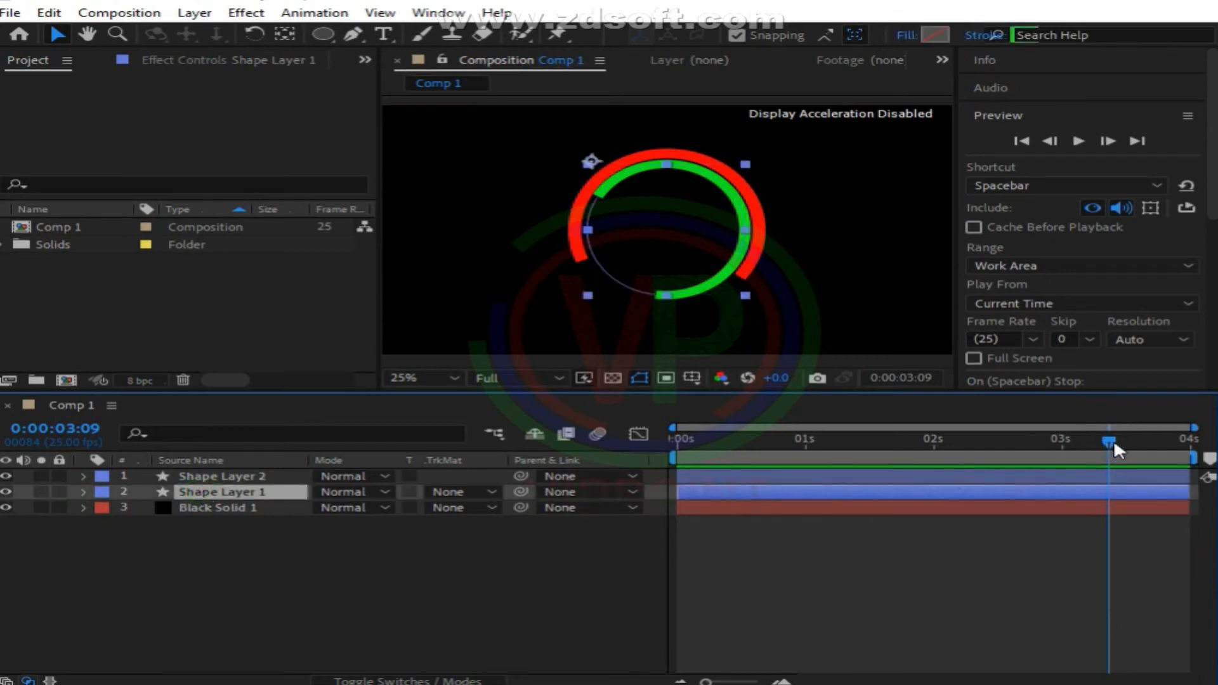
{"action": "left_click_drag", "start_coordinate": [1113, 439], "coordinate": [624, 471]}
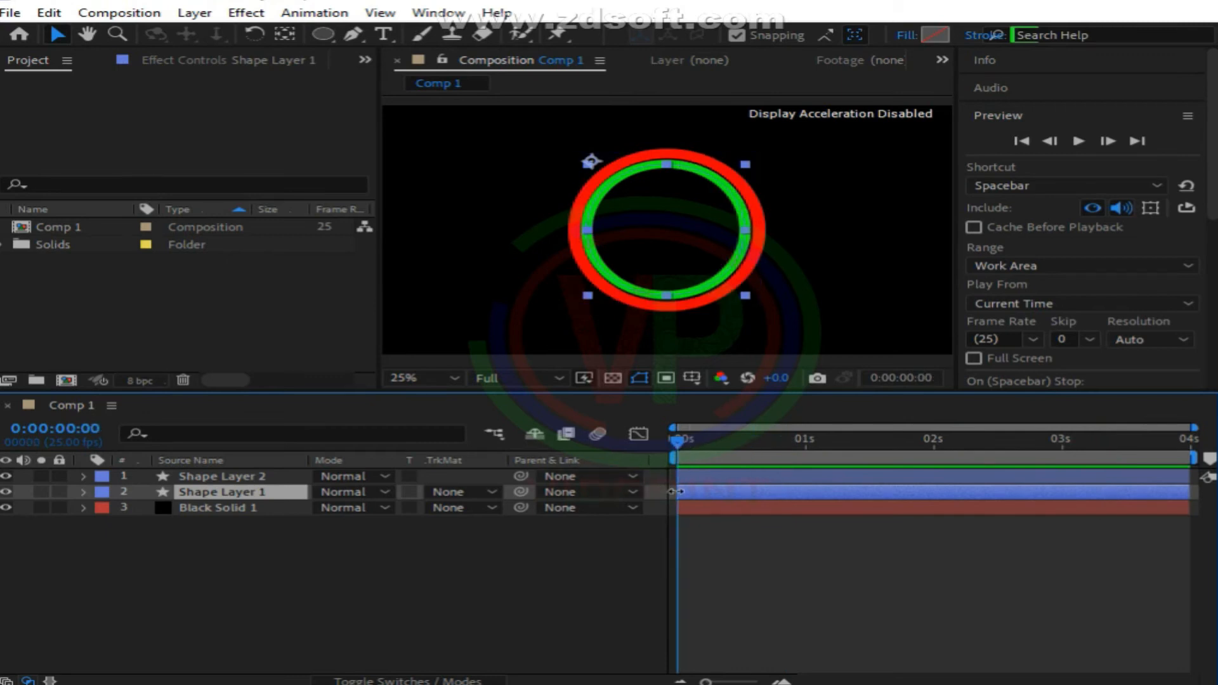
{"action": "key", "text": "ctrl+d"}
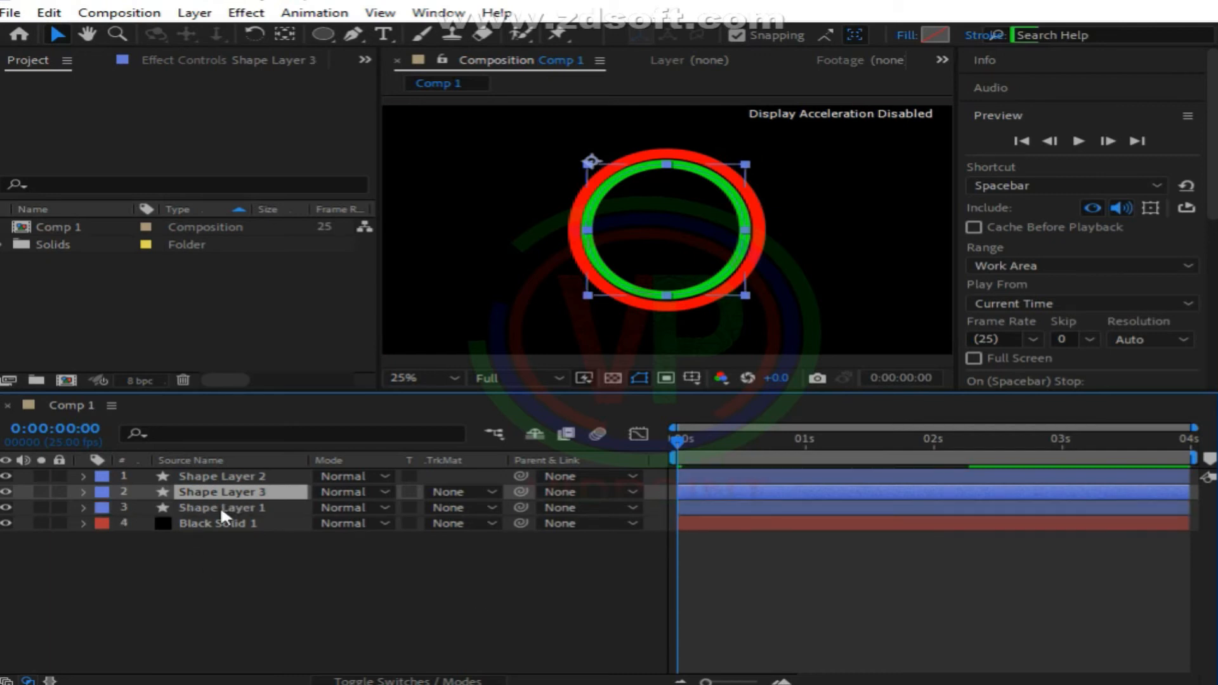
- Scale the original Shape Layer 1 beneath its copy down to 116.5, 112.8%
{"action": "left_click", "coordinate": [220, 507]}
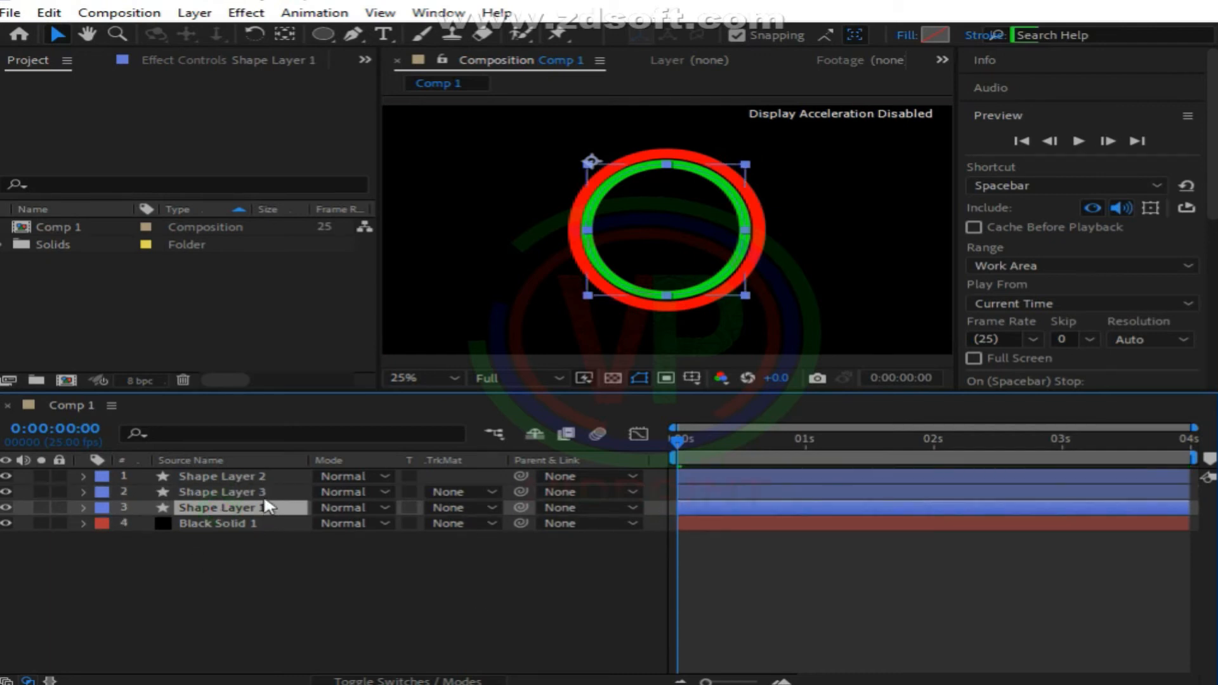
{"action": "key", "text": "s"}
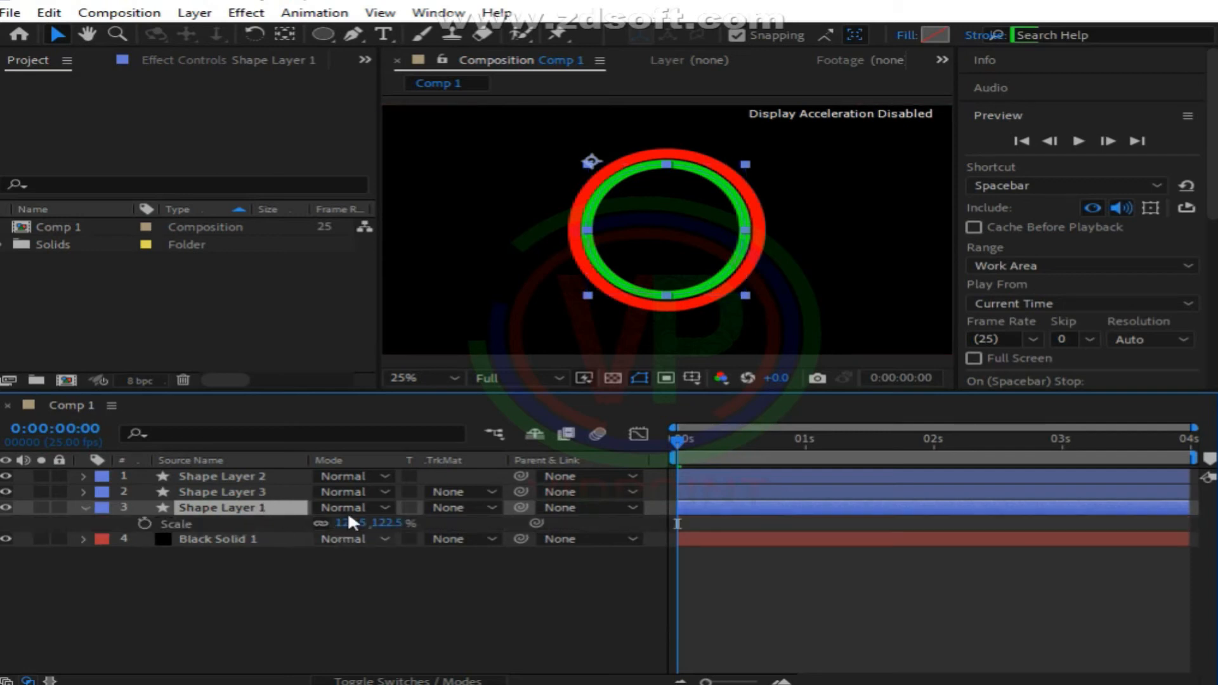
{"action": "left_click_drag", "start_coordinate": [346, 522], "coordinate": [331, 520]}
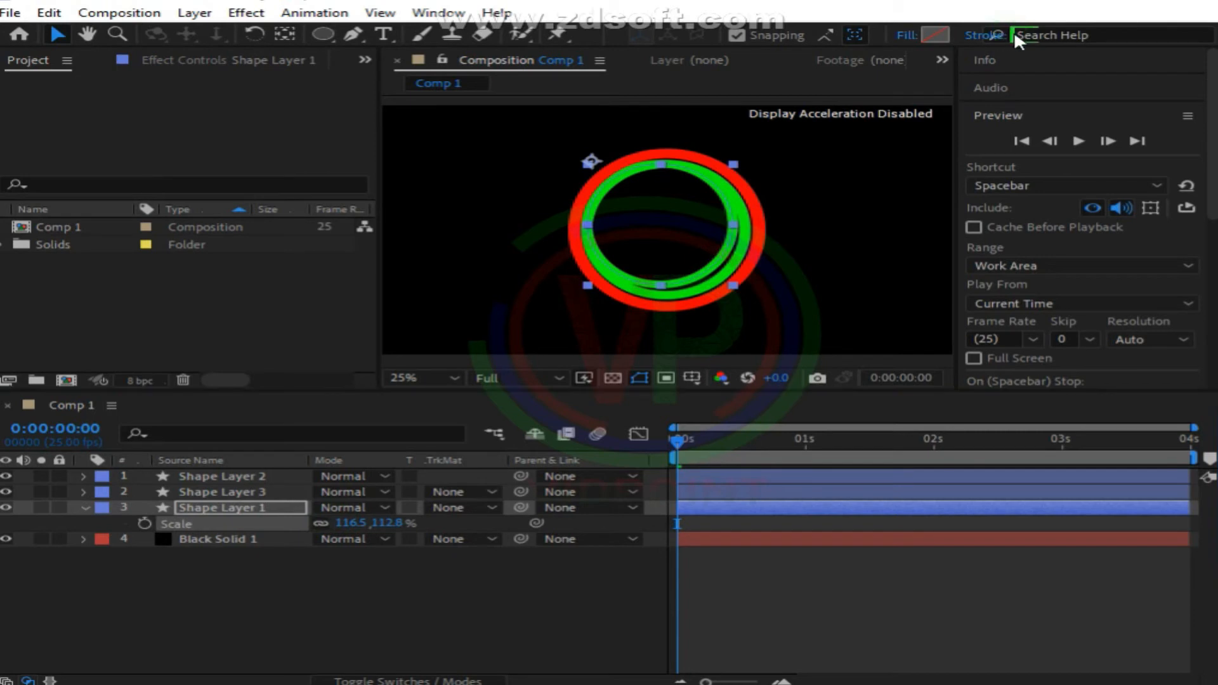
- Change Shape Layer 1's stroke colour to yellow, FCE700
{"action": "left_click", "coordinate": [1015, 35]}
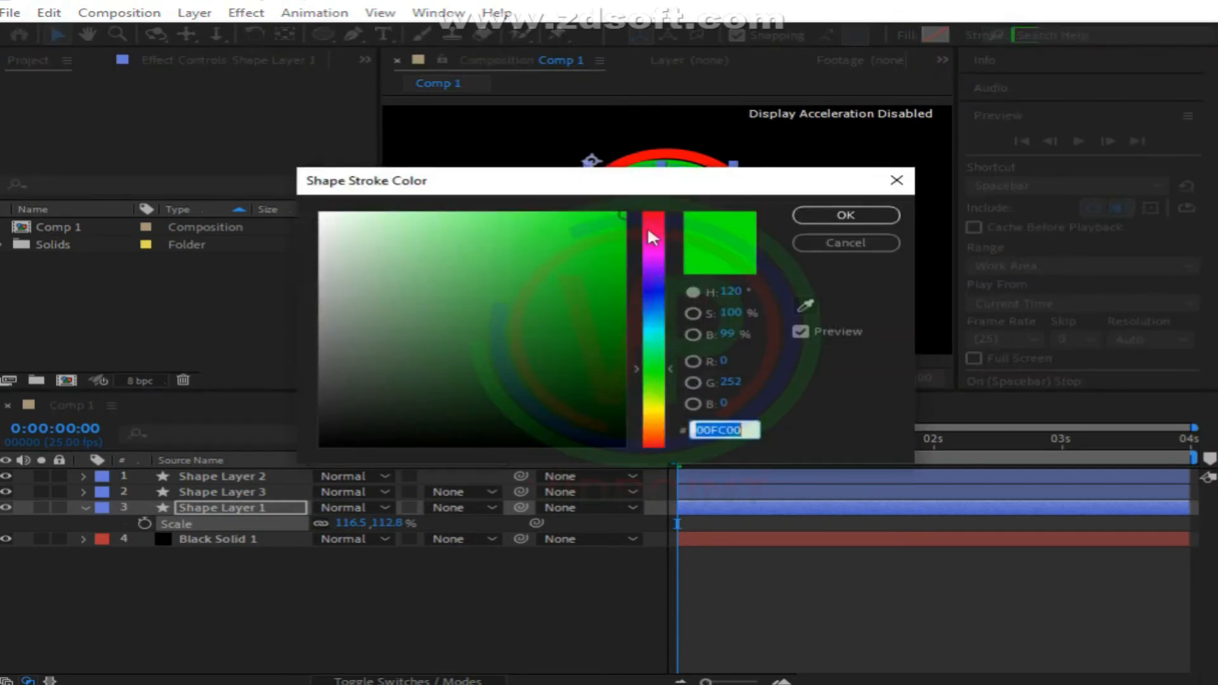
{"action": "left_click", "coordinate": [657, 412]}
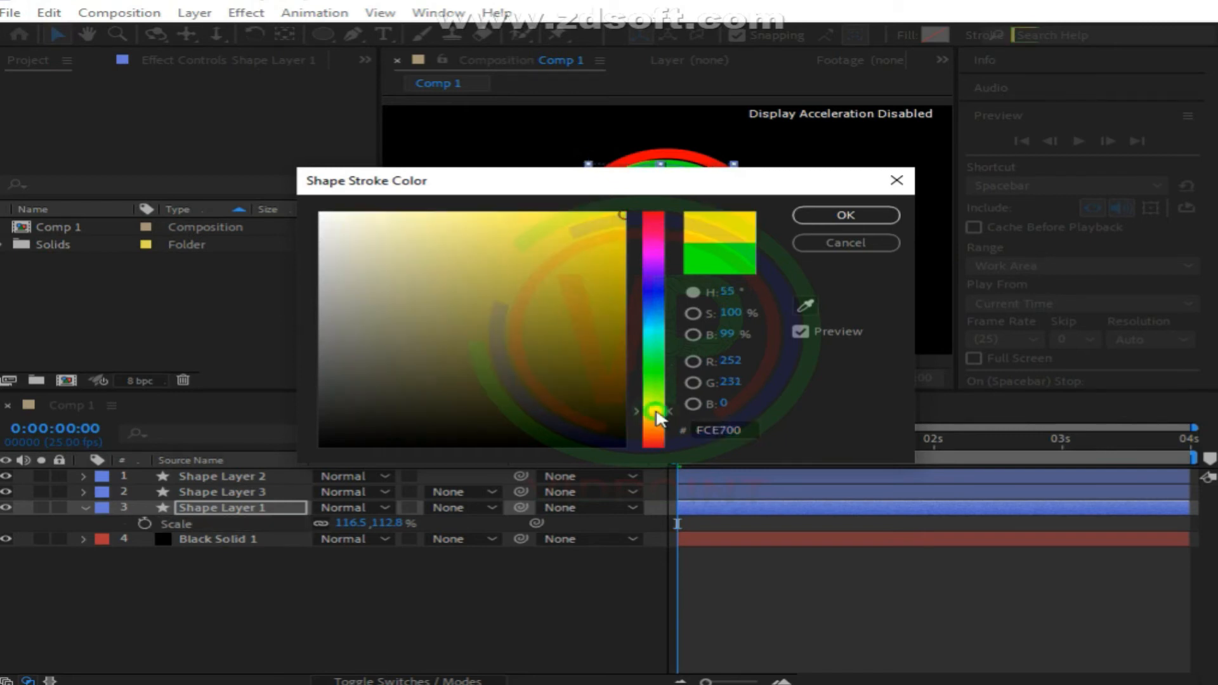
{"action": "left_click", "coordinate": [847, 215]}
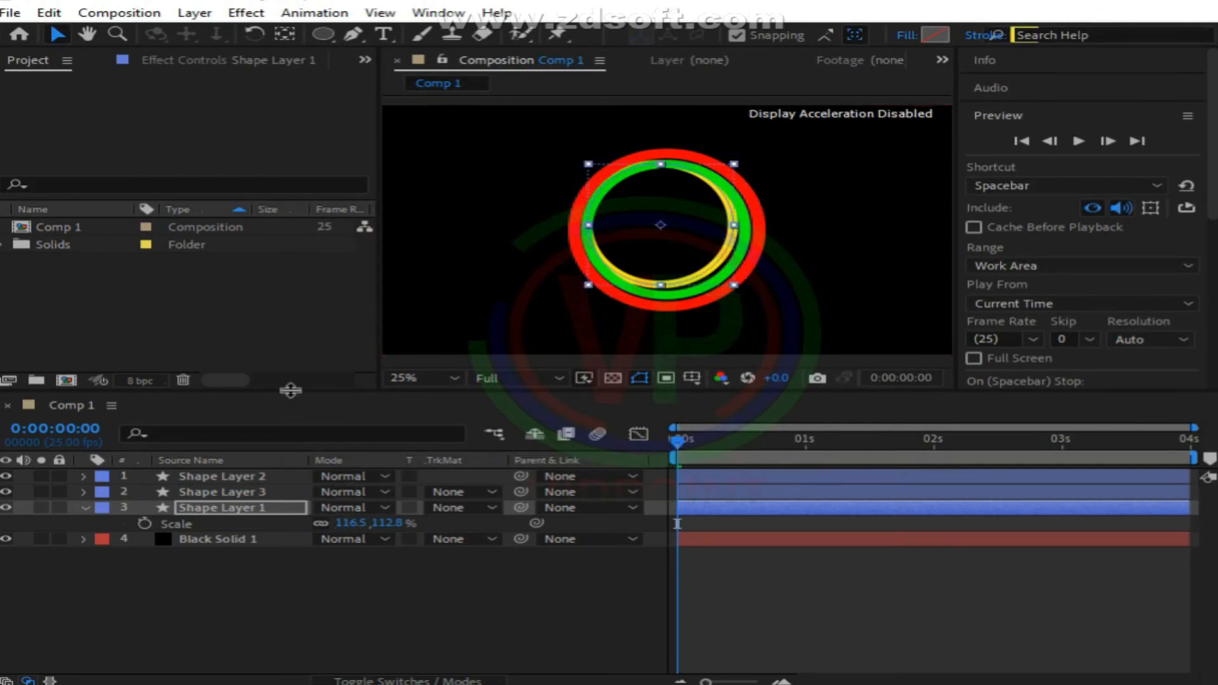
- Centre the yellow ring inside the green one and scale Shape Layer 1 to 108.5, 106.6%
{"action": "left_click_drag", "start_coordinate": [290, 391], "coordinate": [291, 390]}
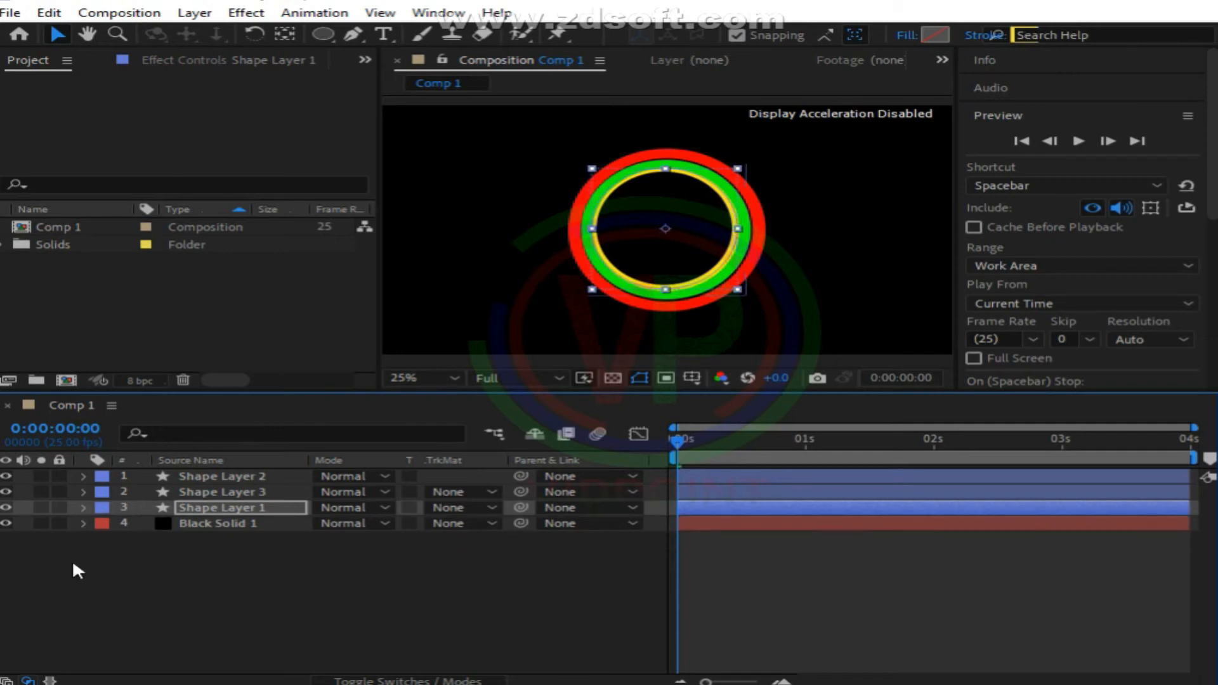
{"action": "left_click_drag", "start_coordinate": [345, 524], "coordinate": [341, 523]}
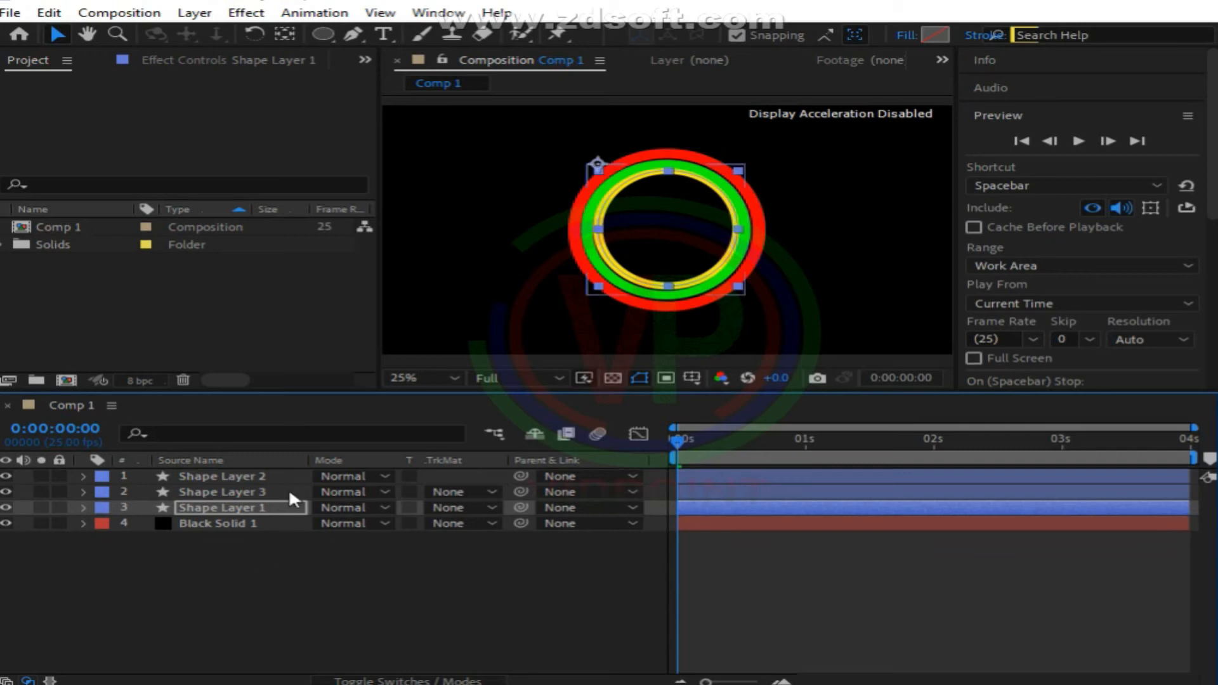
{"action": "key", "text": "s"}
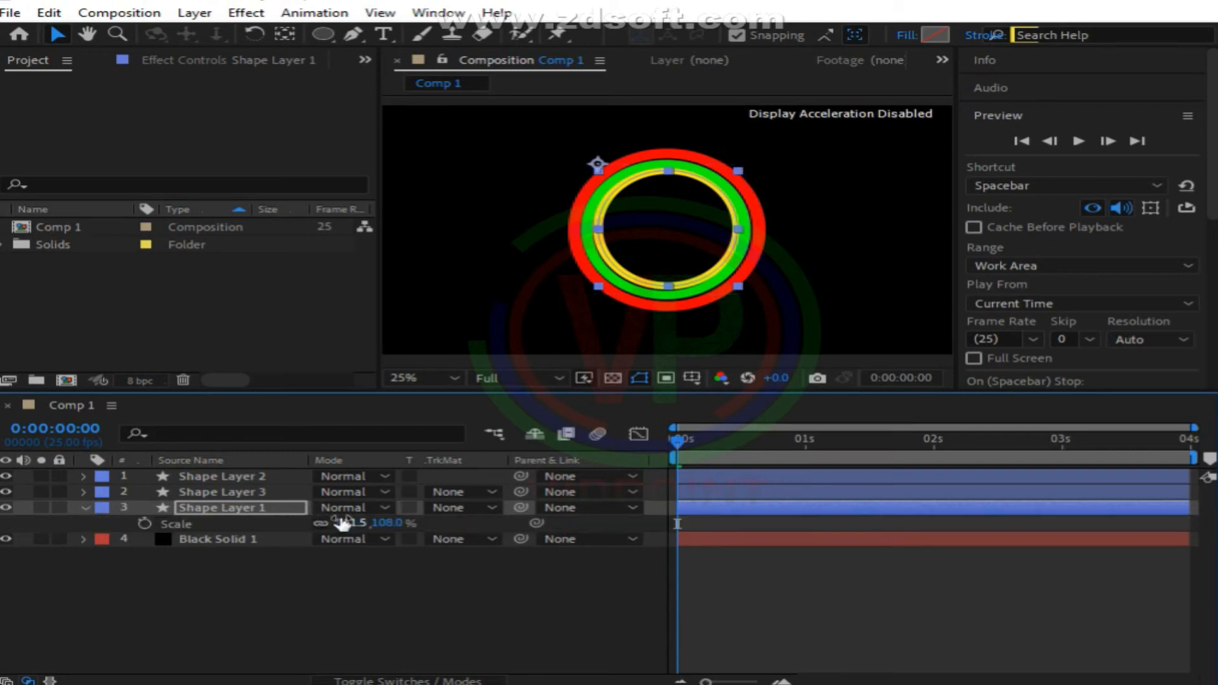
{"action": "left_click", "coordinate": [341, 521]}
{"action": "left_click_drag", "start_coordinate": [341, 520], "coordinate": [336, 519]}
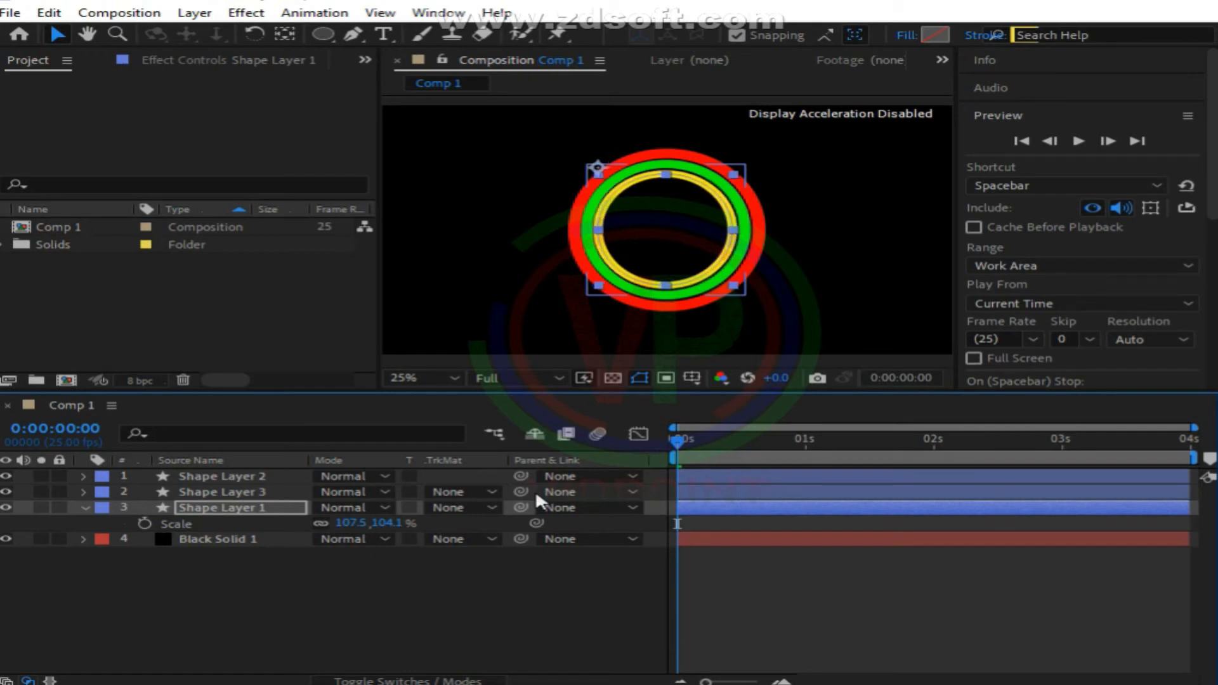
{"action": "left_click_drag", "start_coordinate": [733, 285], "coordinate": [735, 288]}
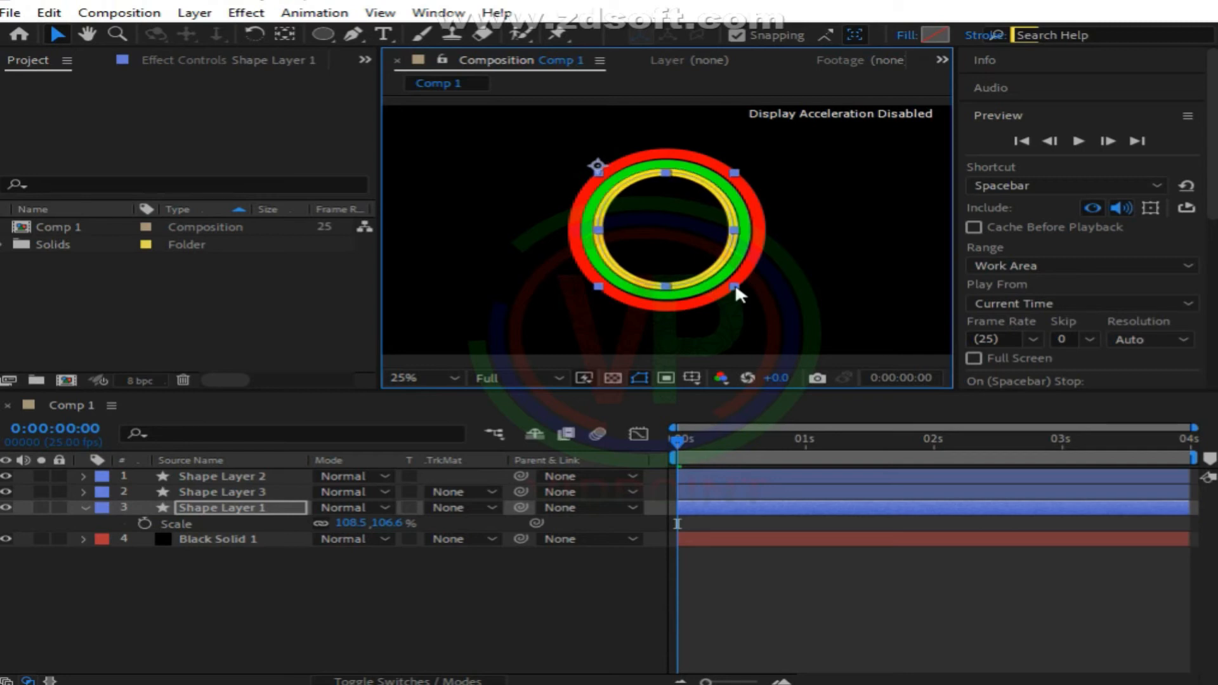
- Preview the three rings animating, stop playback and return the playhead to 0:00:00:00
{"action": "left_click", "coordinate": [1078, 141]}
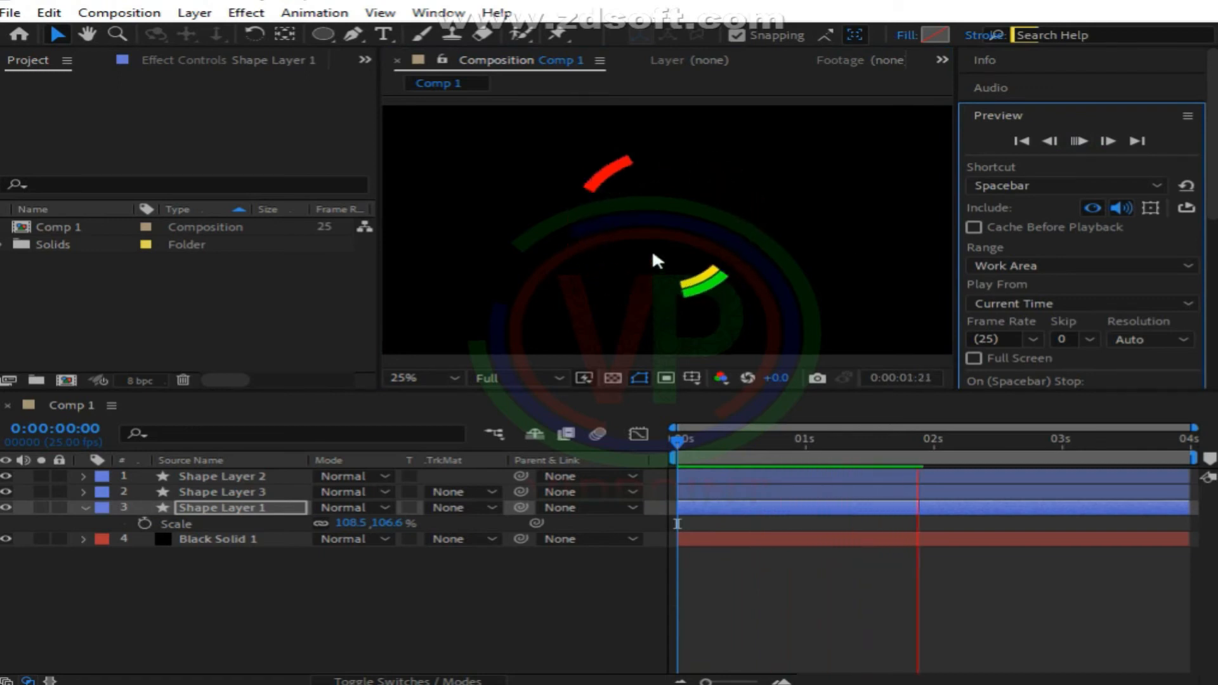
{"action": "left_click", "coordinate": [1078, 141]}
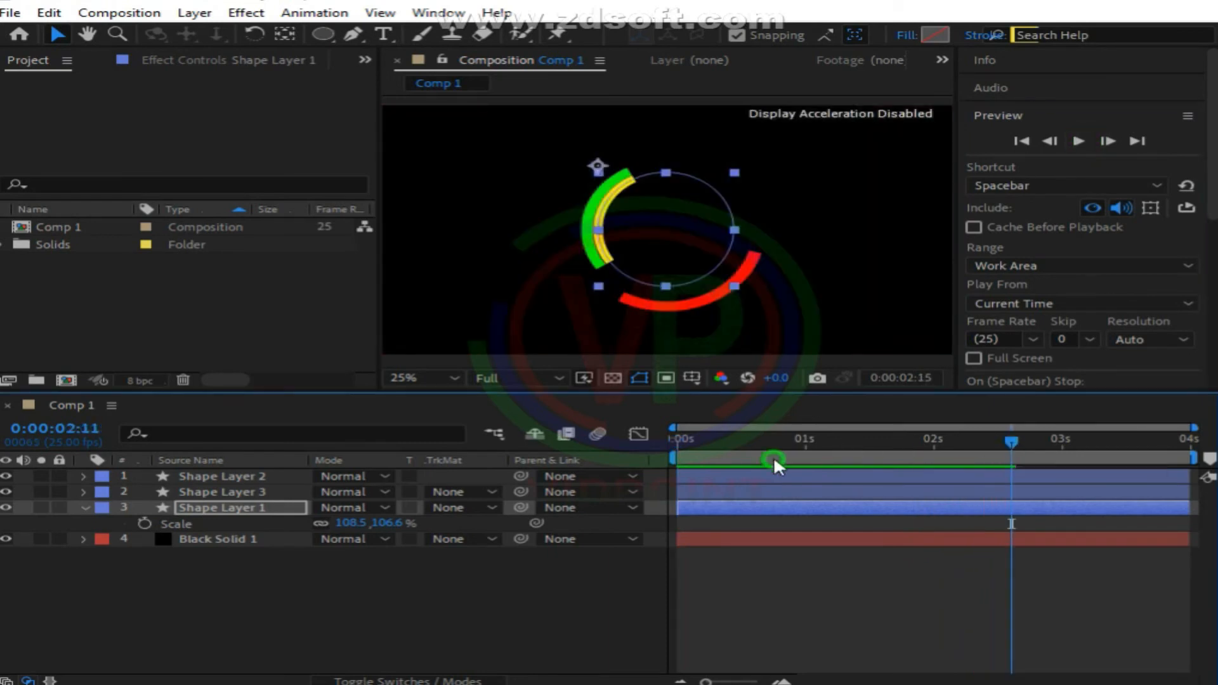
{"action": "key", "text": "Home"}
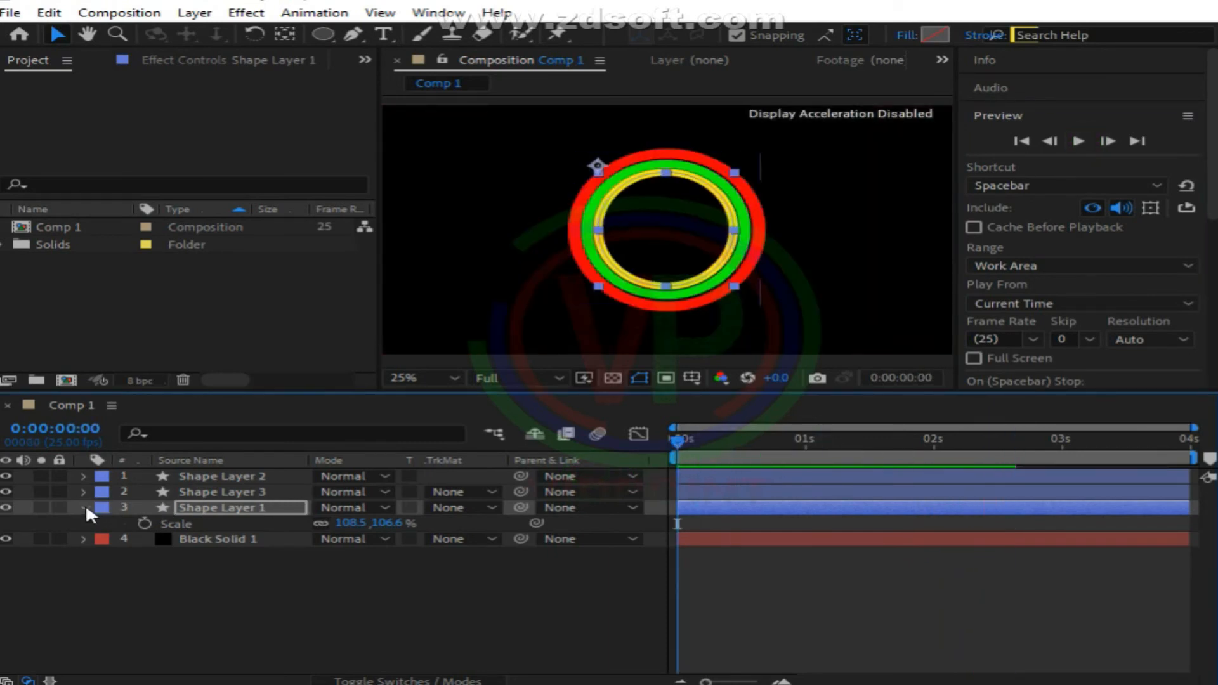
- Replace the expression on the Start Angle of Shape Layer 1's Radial Wipe with time*50
{"action": "left_click", "coordinate": [85, 505]}
{"action": "left_click", "coordinate": [85, 505]}
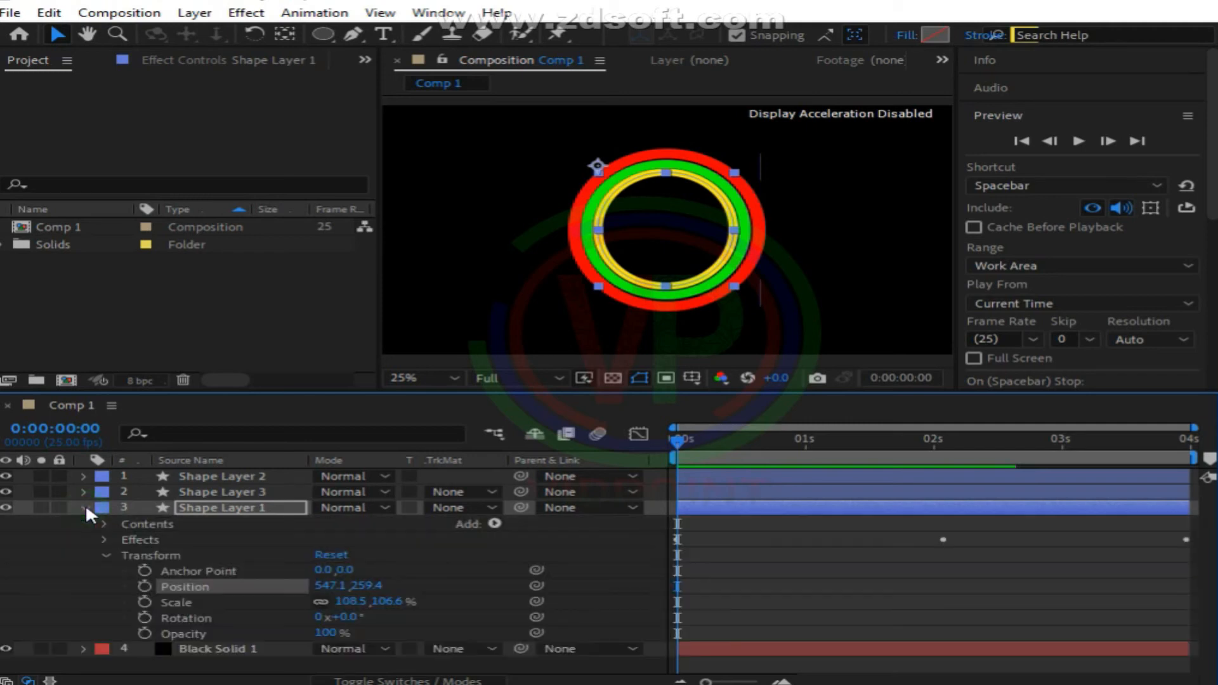
{"action": "left_click", "coordinate": [105, 539]}
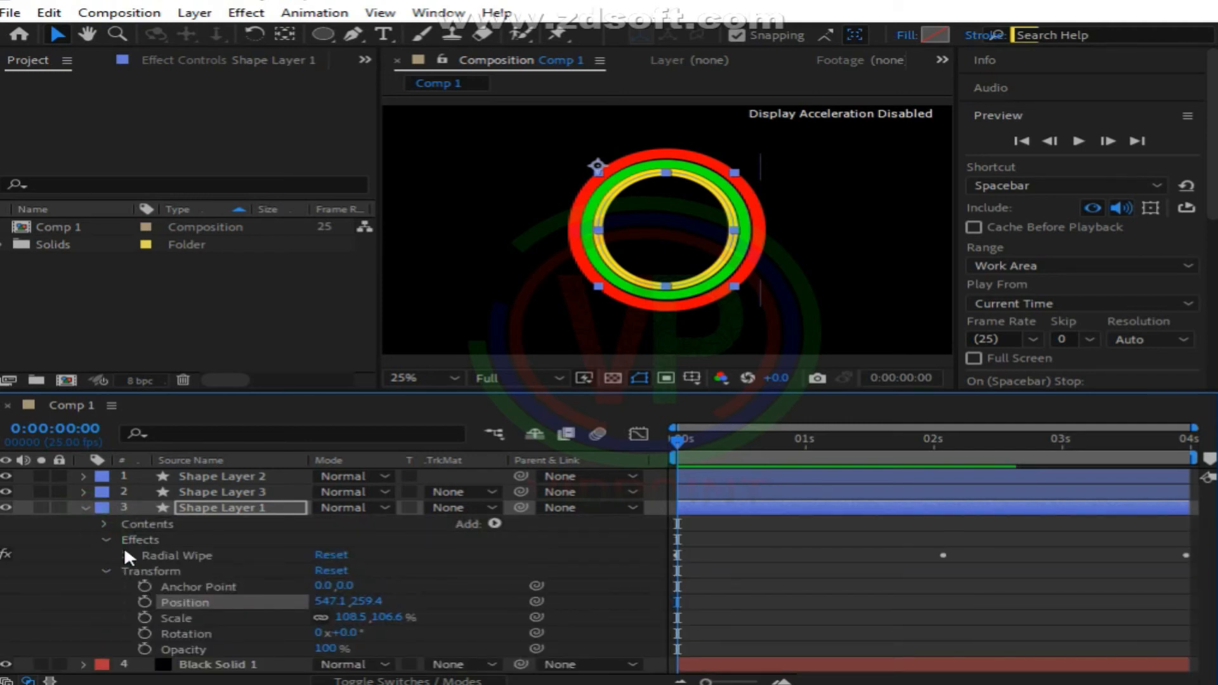
{"action": "left_click", "coordinate": [126, 555]}
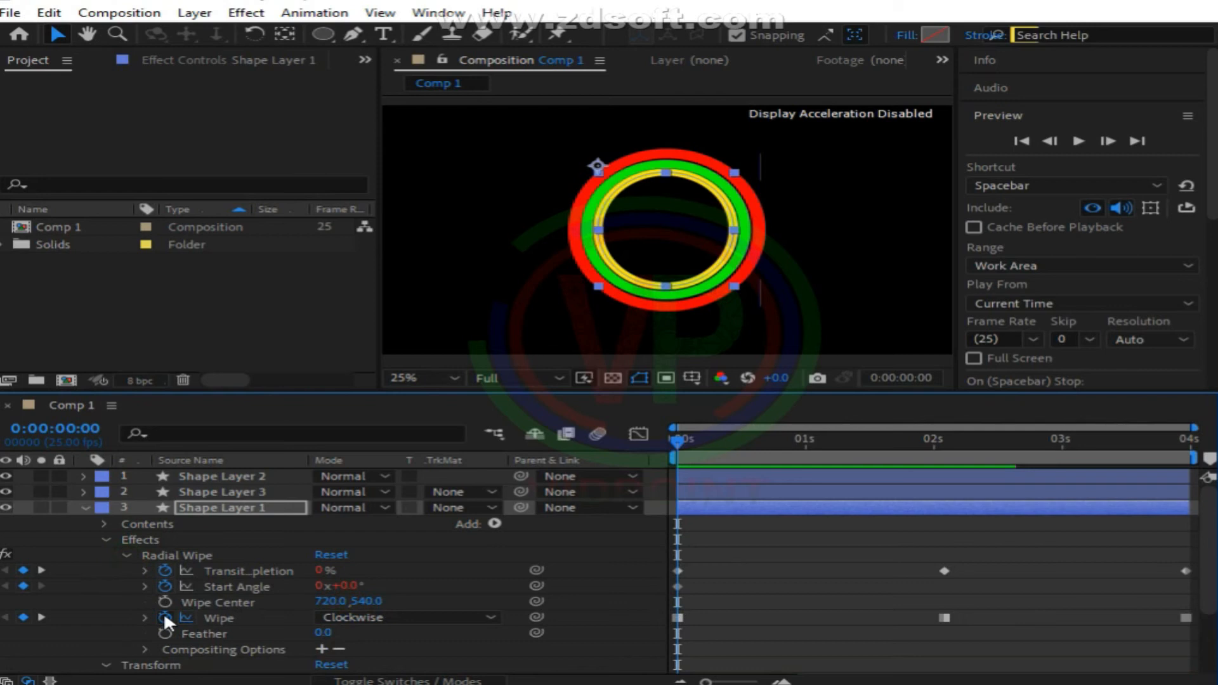
{"action": "scroll", "coordinate": [165, 596], "scroll_direction": "down", "scroll_amount": 3}
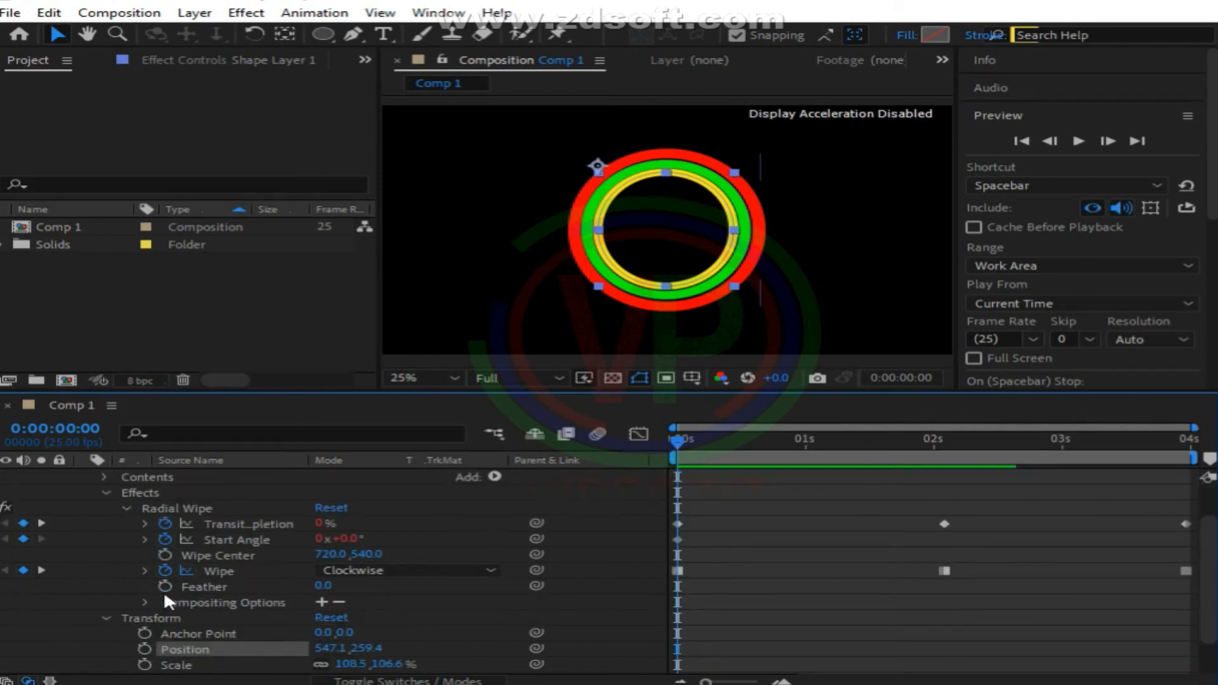
{"action": "scroll", "coordinate": [163, 591], "scroll_direction": "up", "scroll_amount": 3}
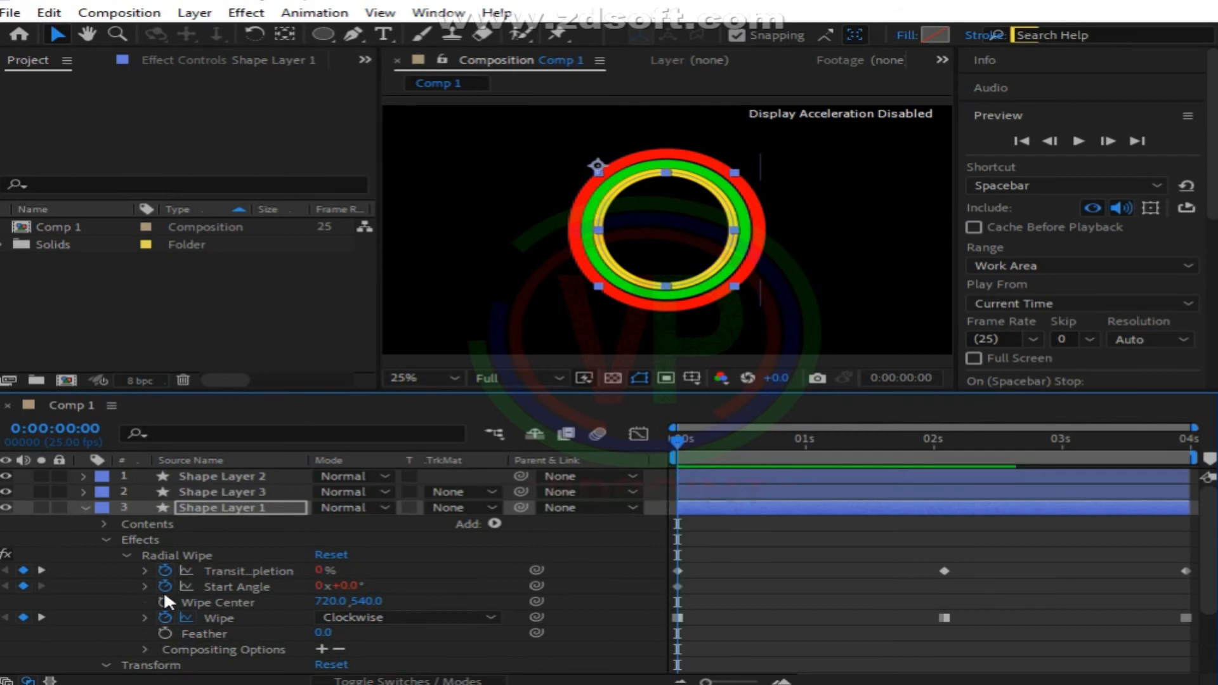
{"action": "left_click", "coordinate": [166, 583], "text": "alt"}
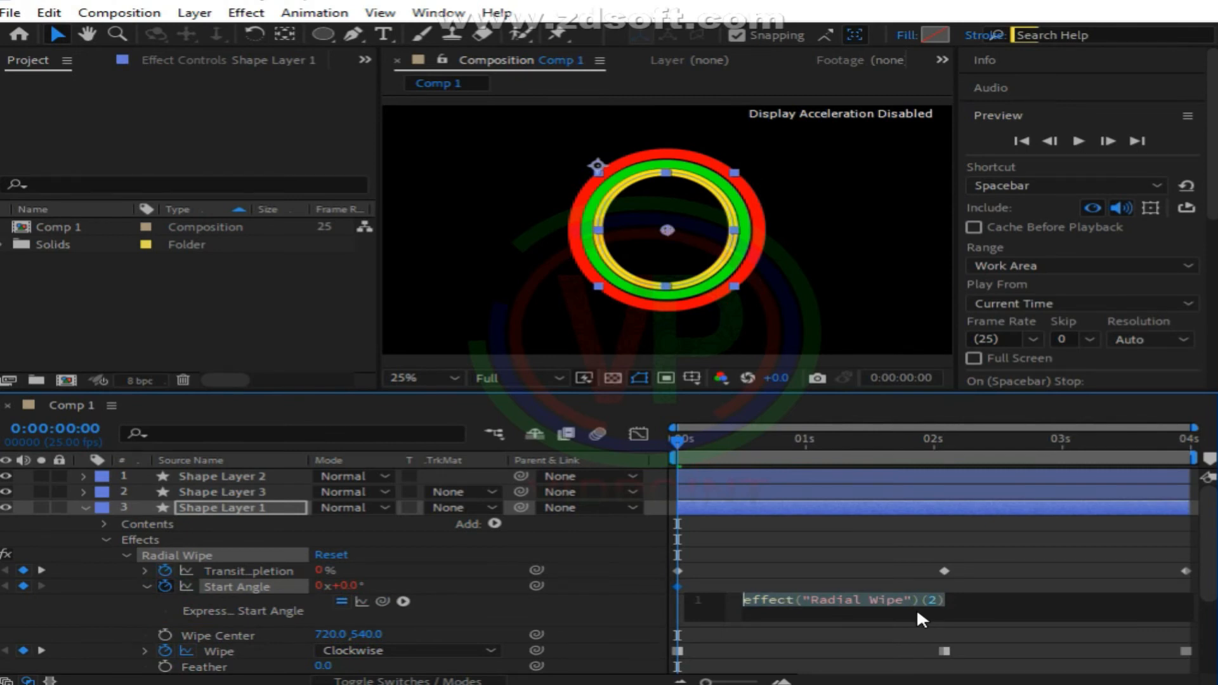
{"action": "type", "text": "time*50"}
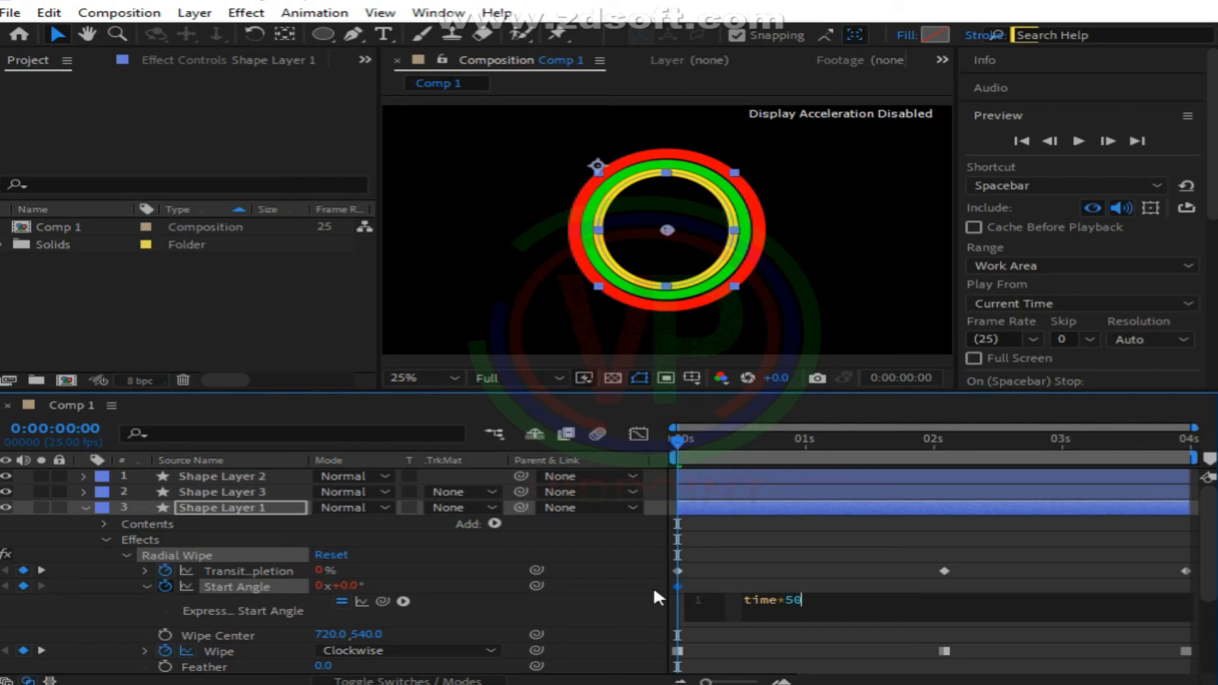
{"action": "left_click", "coordinate": [630, 591]}
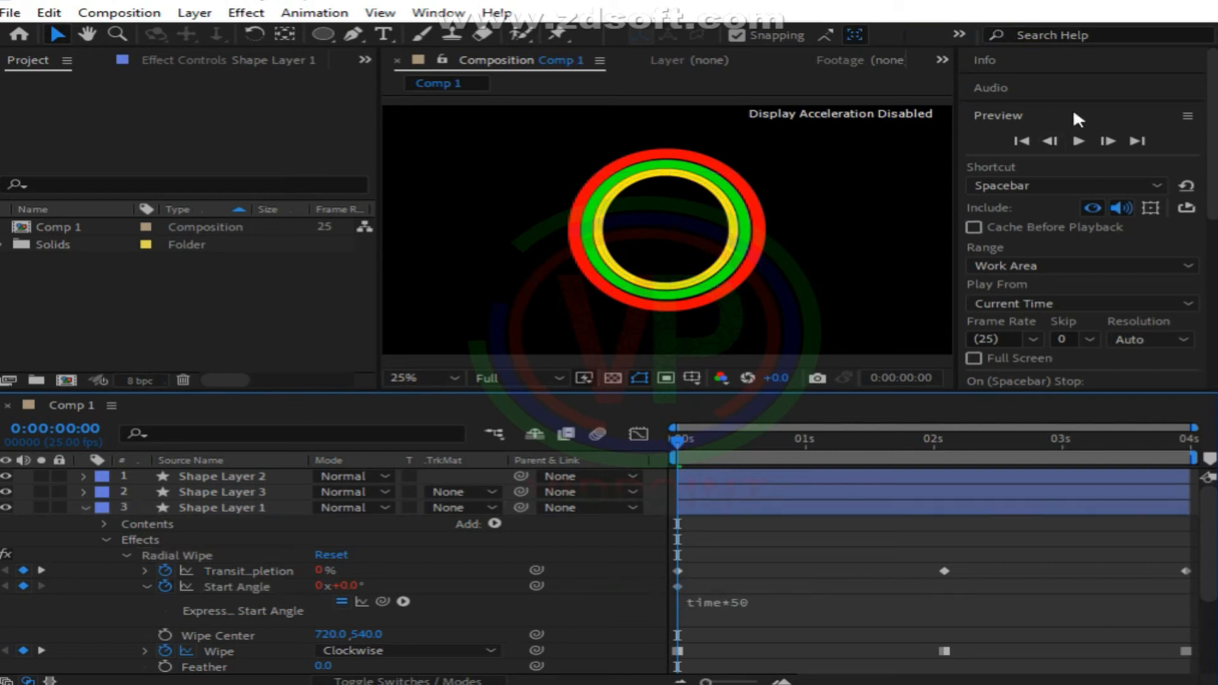
- Preview the rings with the new rotation speed, return the playhead to the start and collapse Shape Layer 1's properties
{"action": "left_click", "coordinate": [1076, 141]}
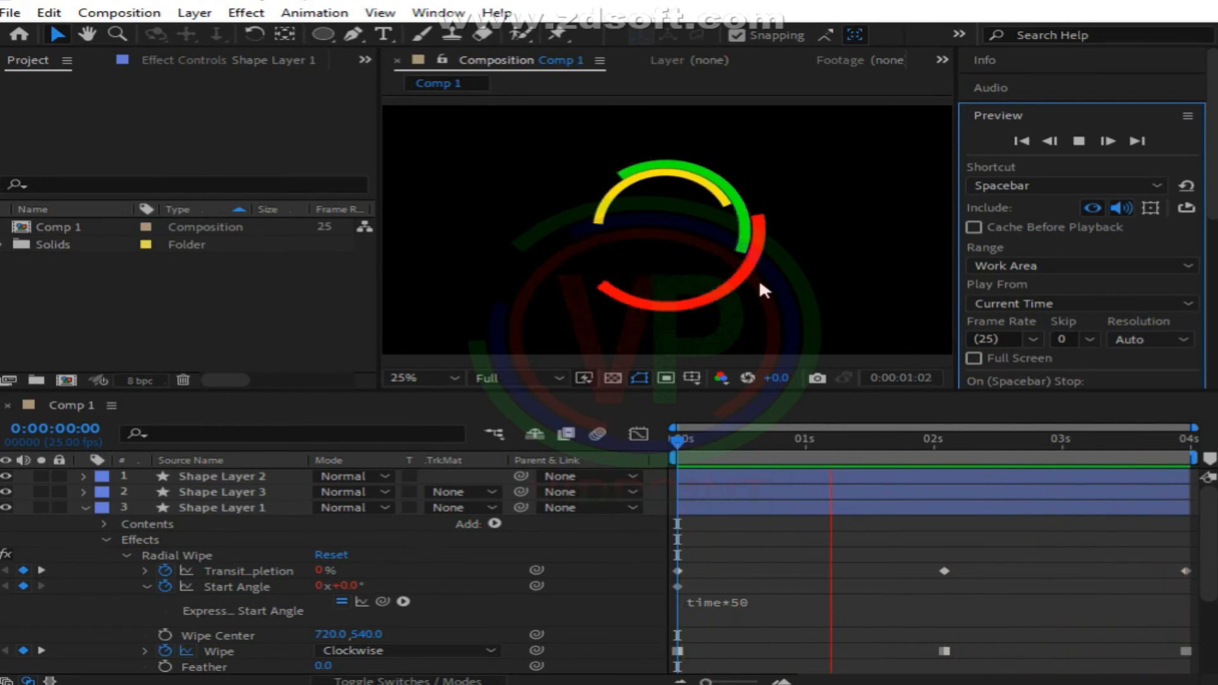
{"action": "left_click", "coordinate": [1086, 141]}
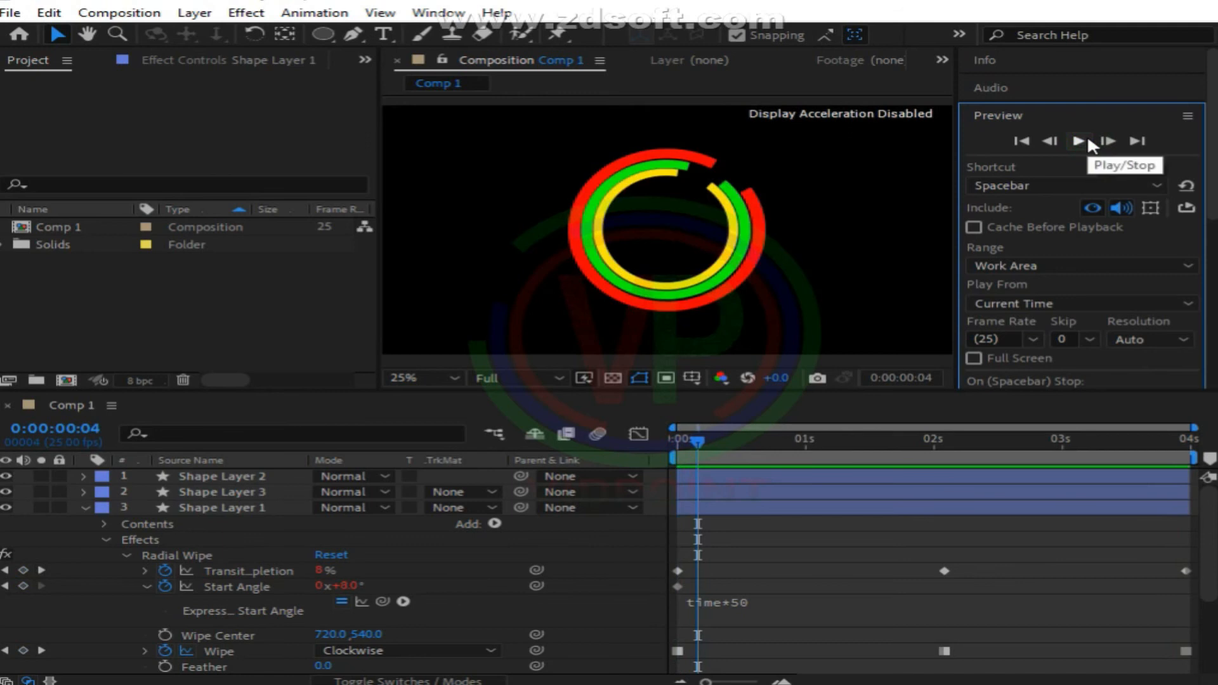
{"action": "left_click_drag", "start_coordinate": [699, 440], "coordinate": [619, 442]}
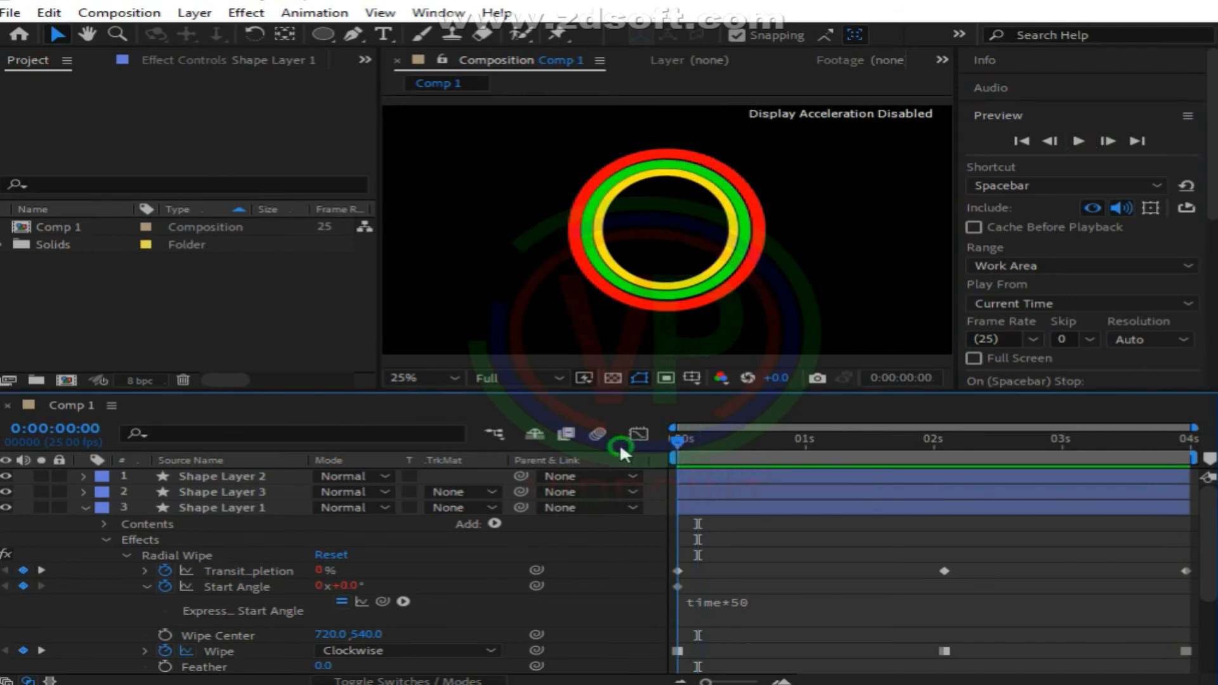
{"action": "left_click", "coordinate": [85, 505]}
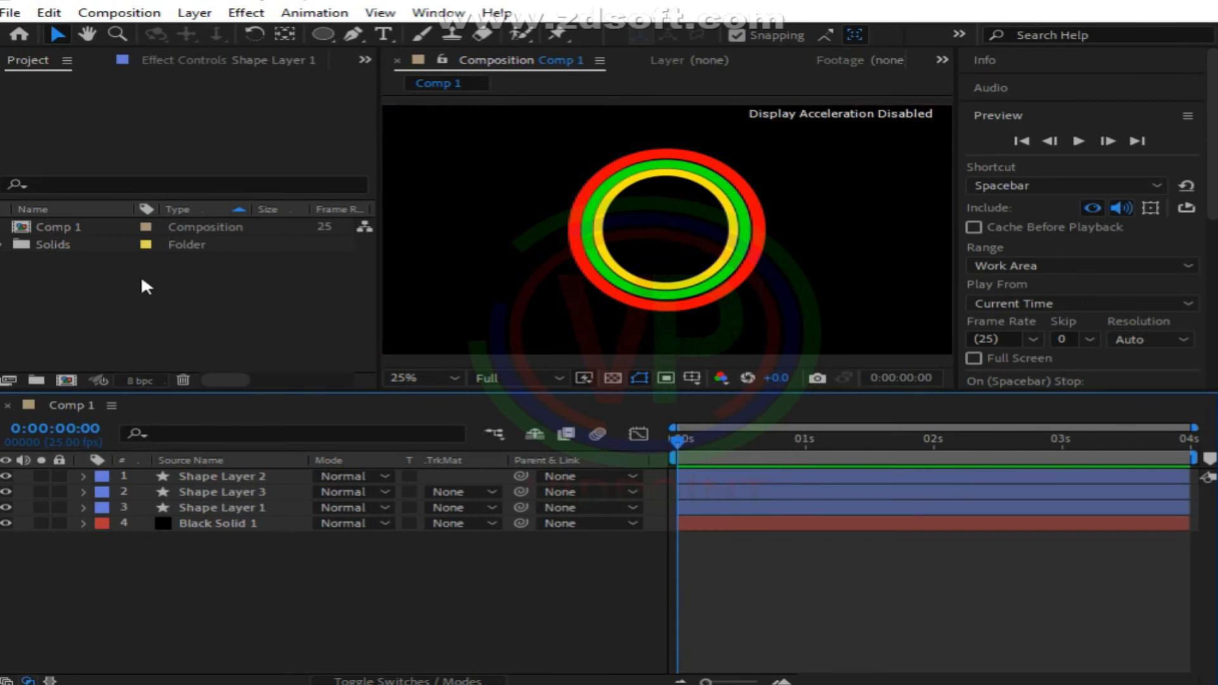
- Create a 4-second composition Comp 2 with the HDV 1080 25 preset and add Comp 1 to it as a layer
{"action": "left_click", "coordinate": [67, 380]}
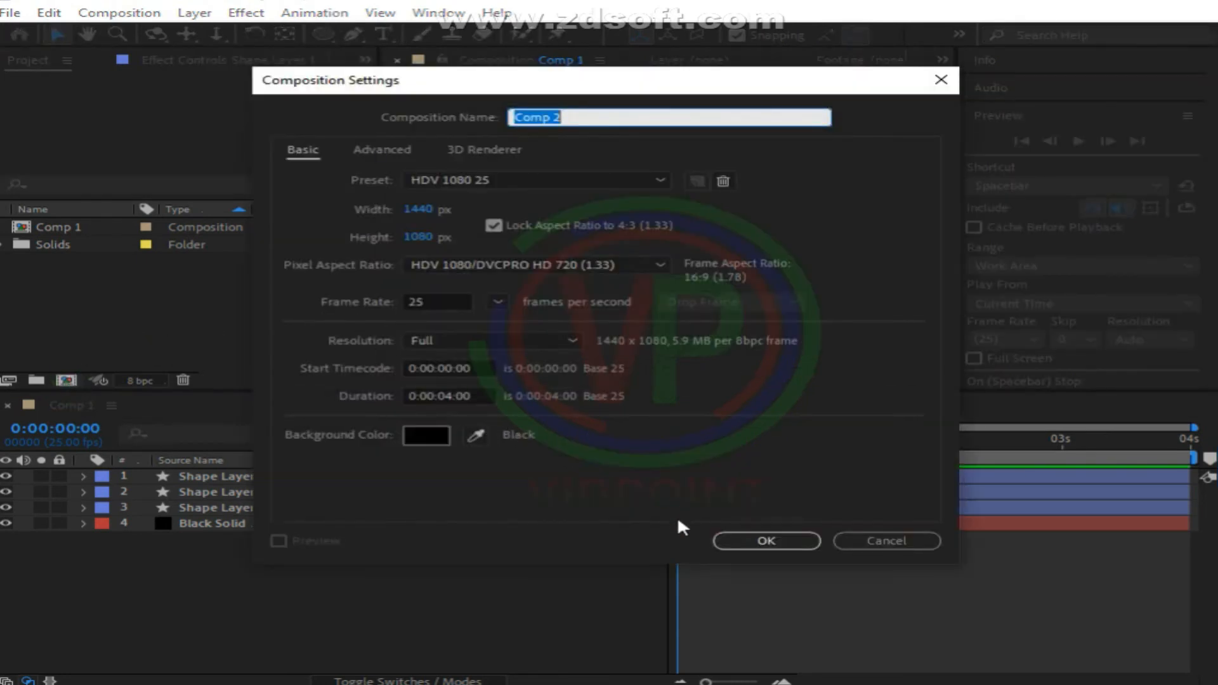
{"action": "left_click", "coordinate": [766, 541]}
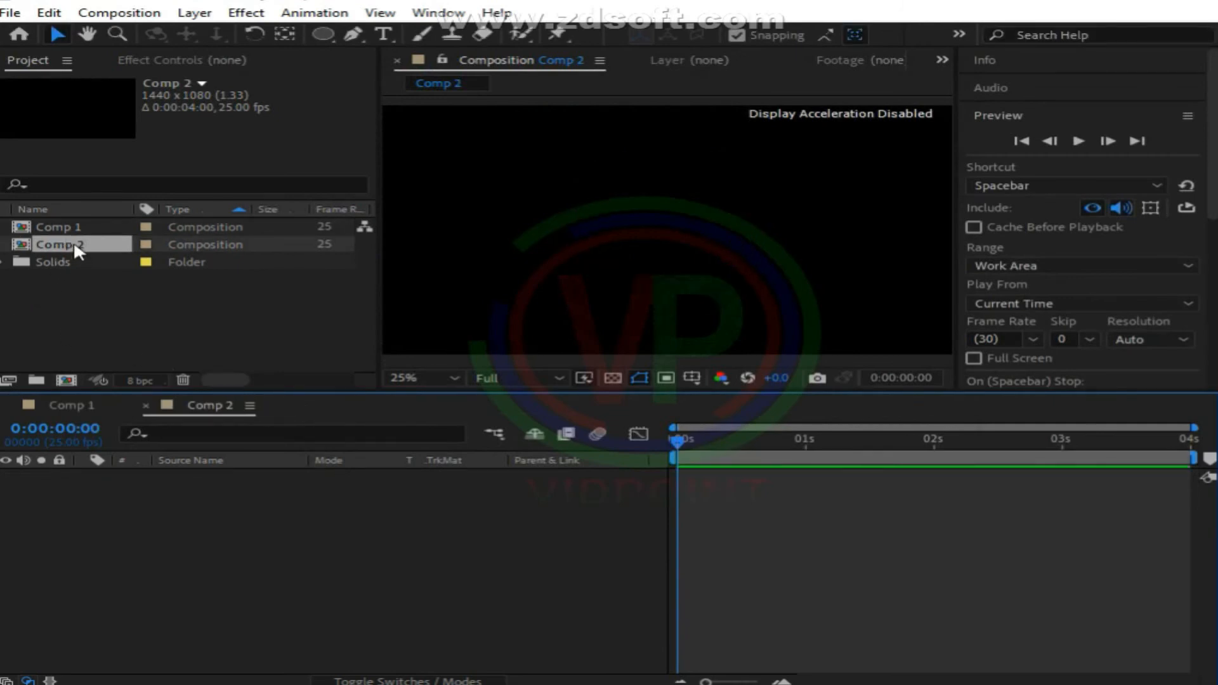
{"action": "left_click", "coordinate": [75, 246]}
{"action": "left_click_drag", "start_coordinate": [74, 227], "coordinate": [166, 493]}
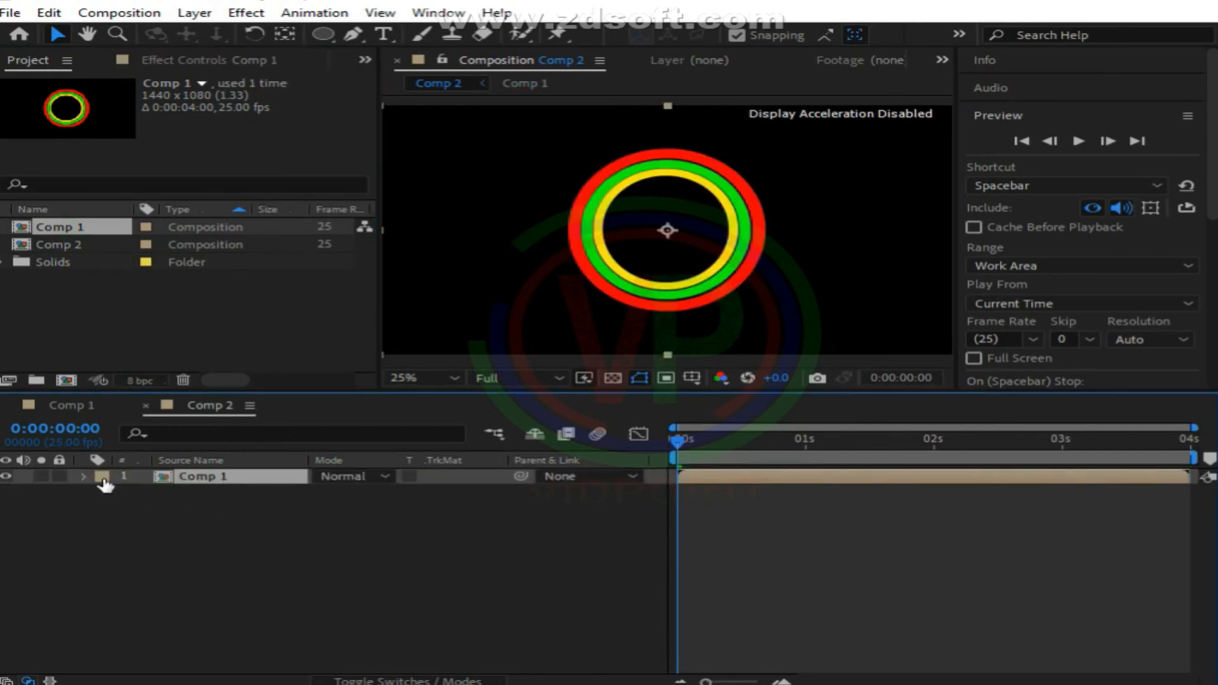
{"action": "left_click", "coordinate": [83, 477]}
{"action": "left_click", "coordinate": [83, 476]}
- Import VIDPOINT MAINLOGO.png and add it to Comp 2 beneath the Comp 1 layer
{"action": "left_click", "coordinate": [176, 299]}
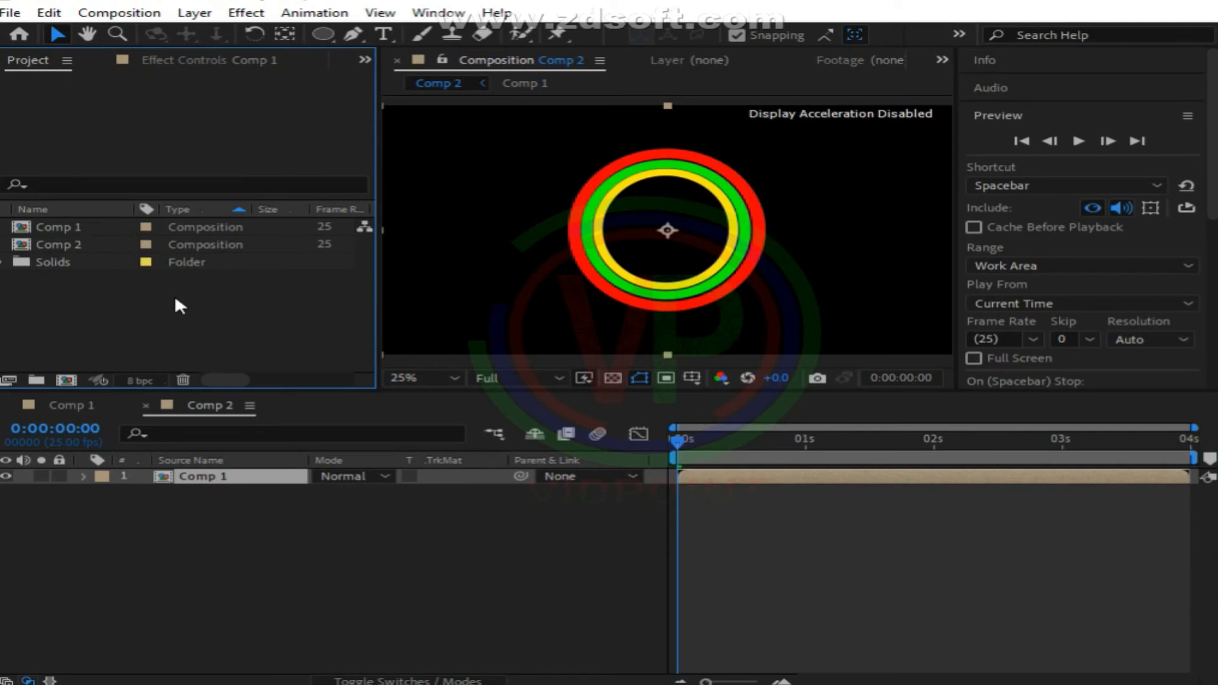
{"action": "left_click", "coordinate": [175, 299]}
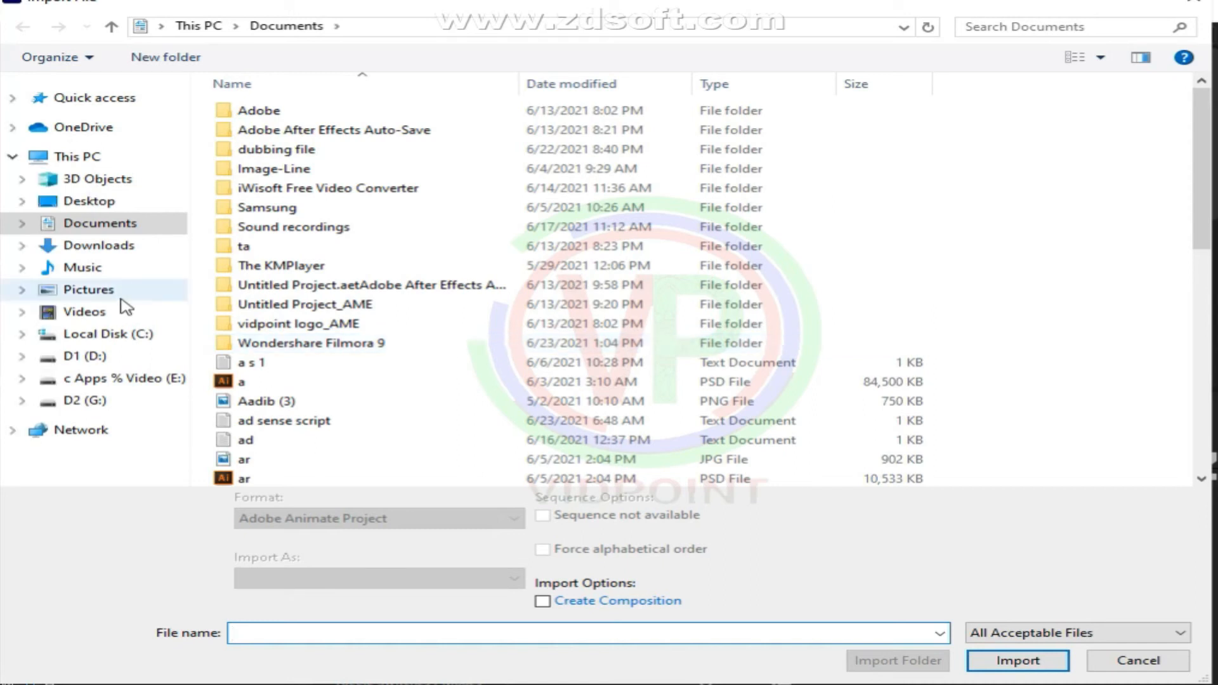
{"action": "scroll", "coordinate": [520, 279], "scroll_direction": "down", "scroll_amount": 4}
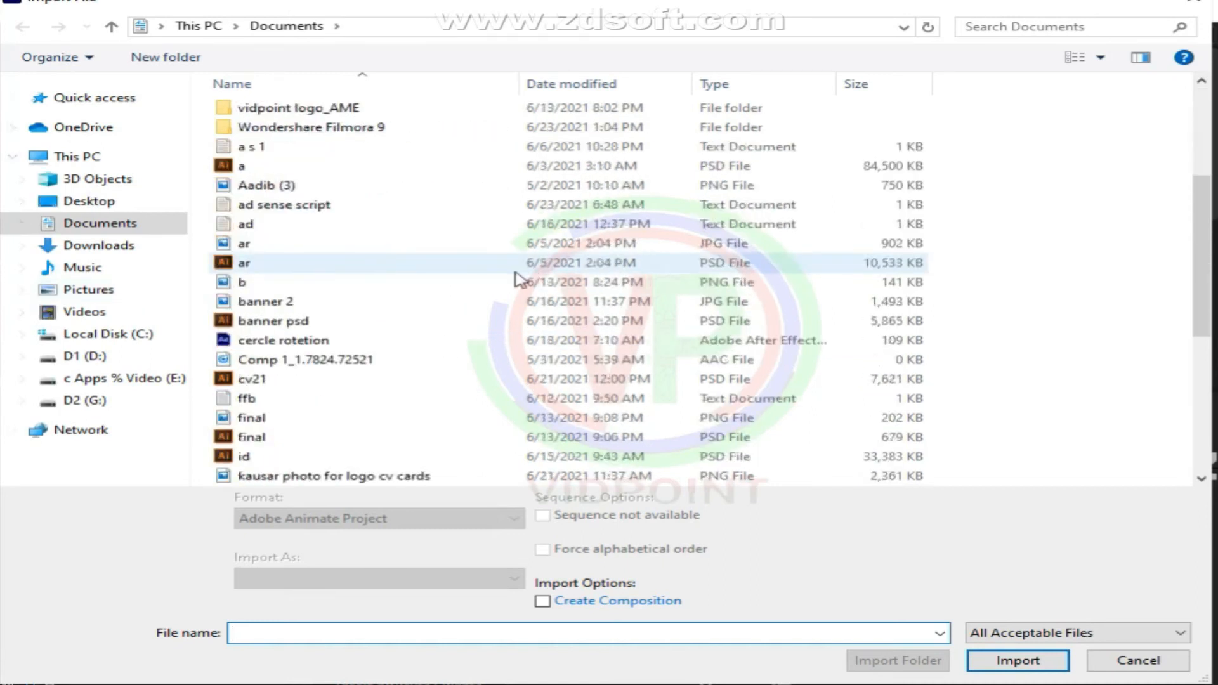
{"action": "scroll", "coordinate": [520, 279], "scroll_direction": "down", "scroll_amount": 4}
{"action": "left_click", "coordinate": [101, 203]}
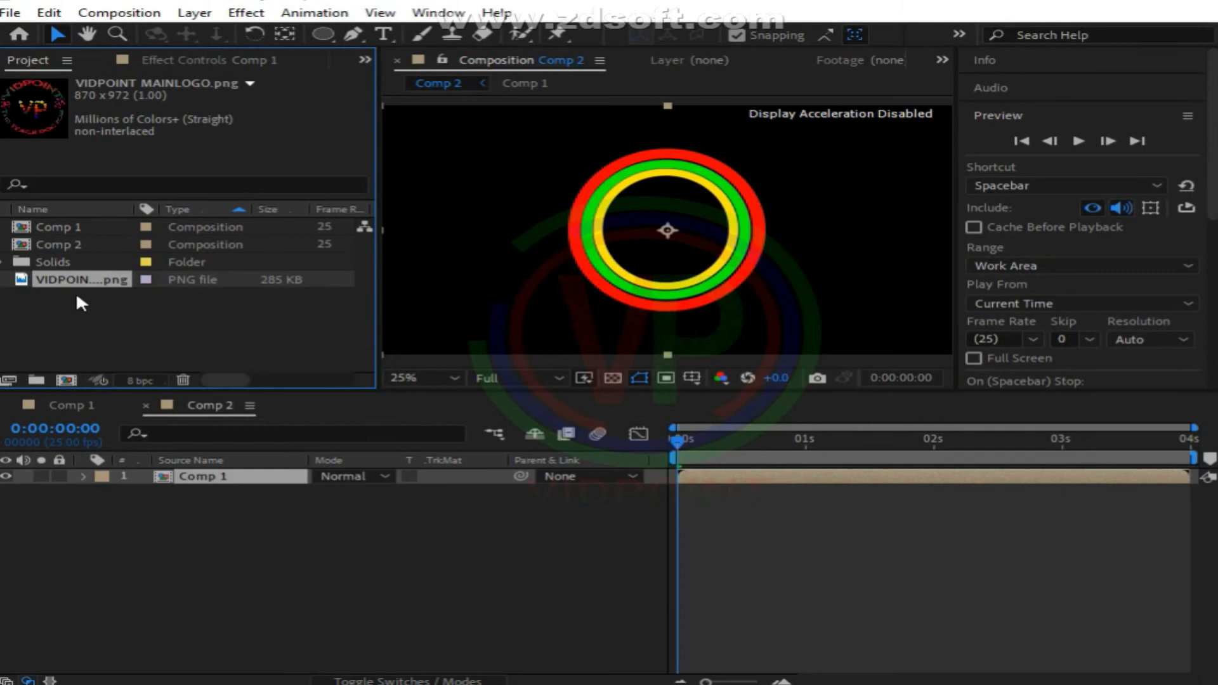
{"action": "left_click_drag", "start_coordinate": [72, 276], "coordinate": [195, 513]}
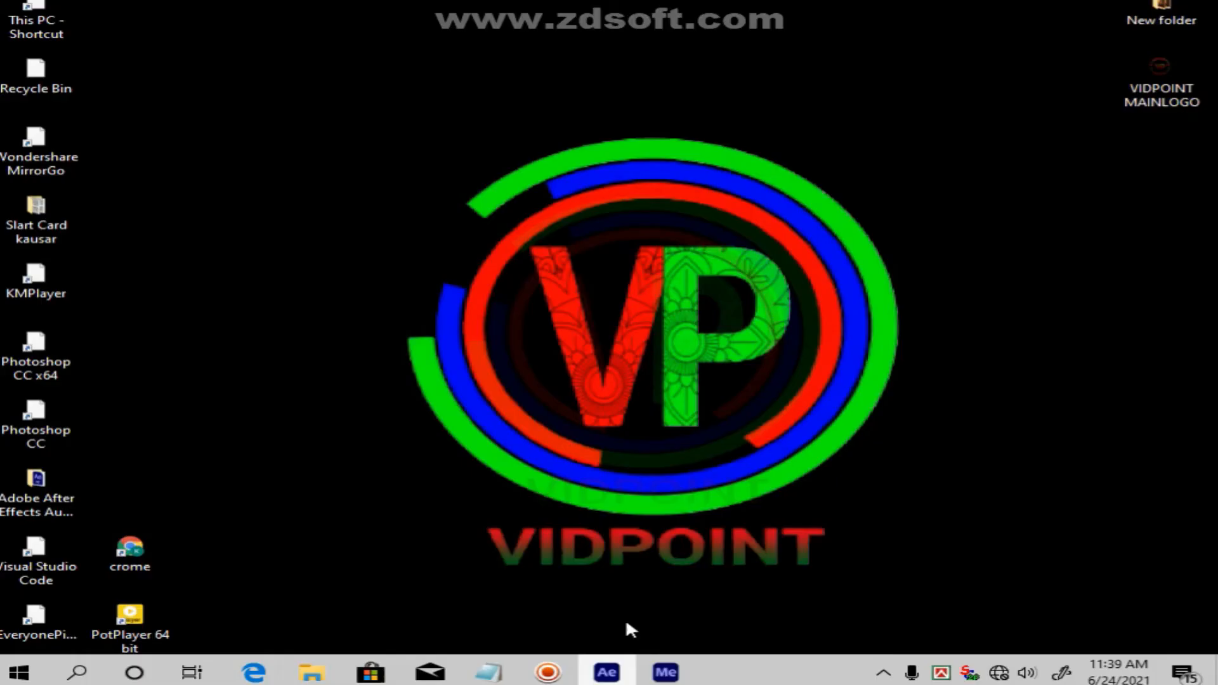
- Move the Comp 1 layer below the logo layer in Comp 2 and preview the combined animation
{"action": "left_click", "coordinate": [606, 673]}
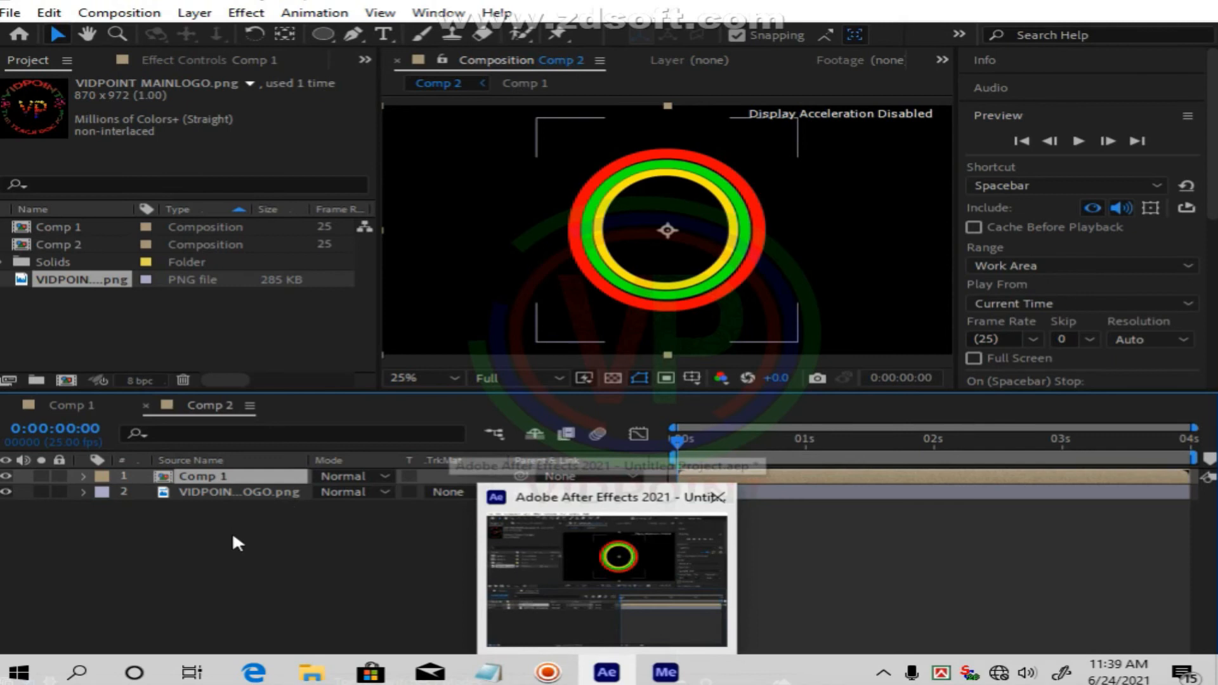
{"action": "left_click", "coordinate": [237, 543]}
{"action": "left_click", "coordinate": [198, 494]}
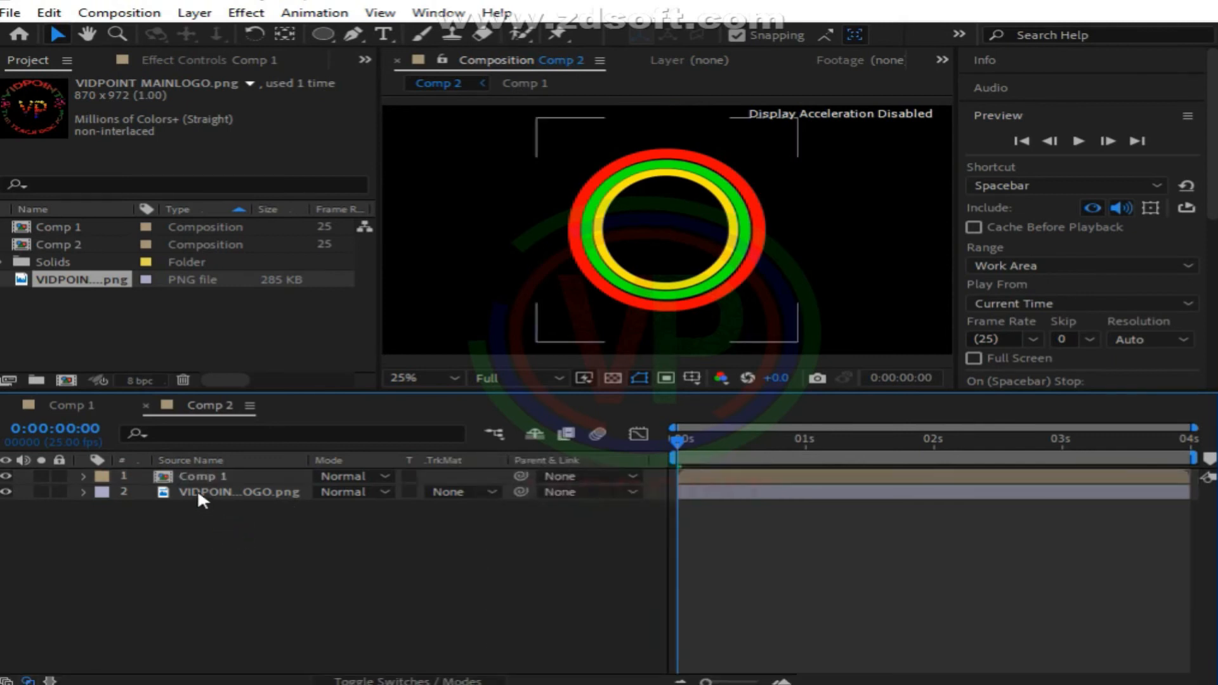
{"action": "left_click", "coordinate": [192, 477]}
{"action": "left_click_drag", "start_coordinate": [196, 473], "coordinate": [230, 515]}
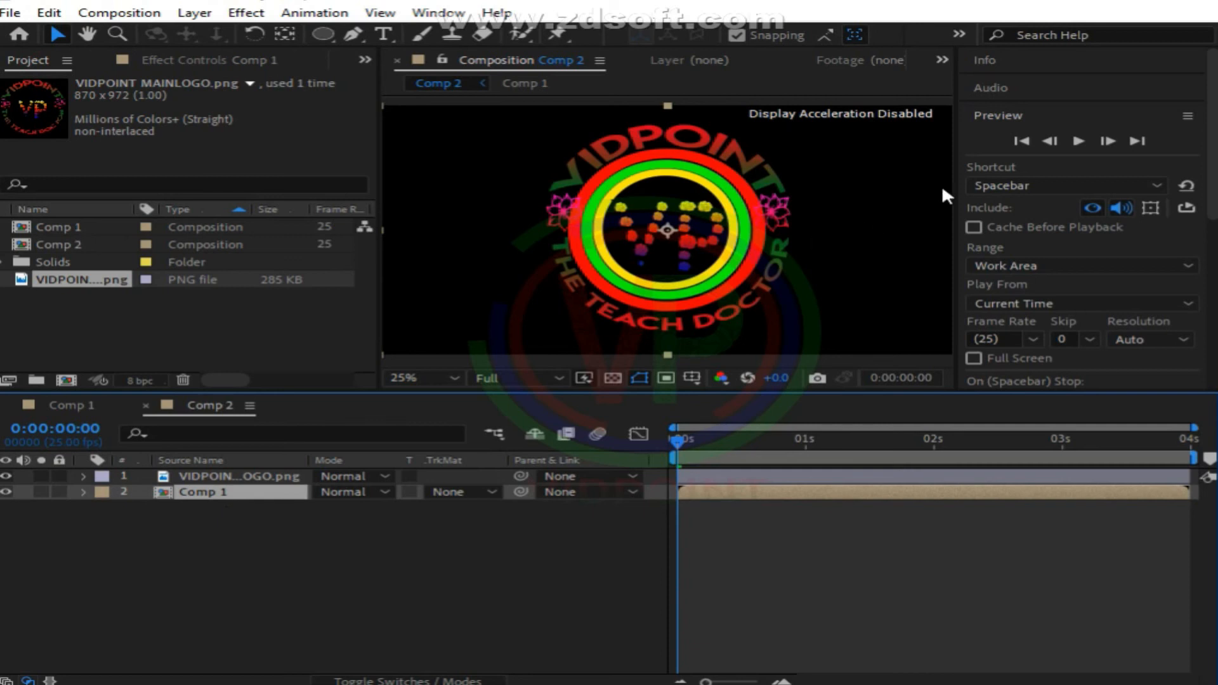
{"action": "left_click", "coordinate": [1078, 141]}
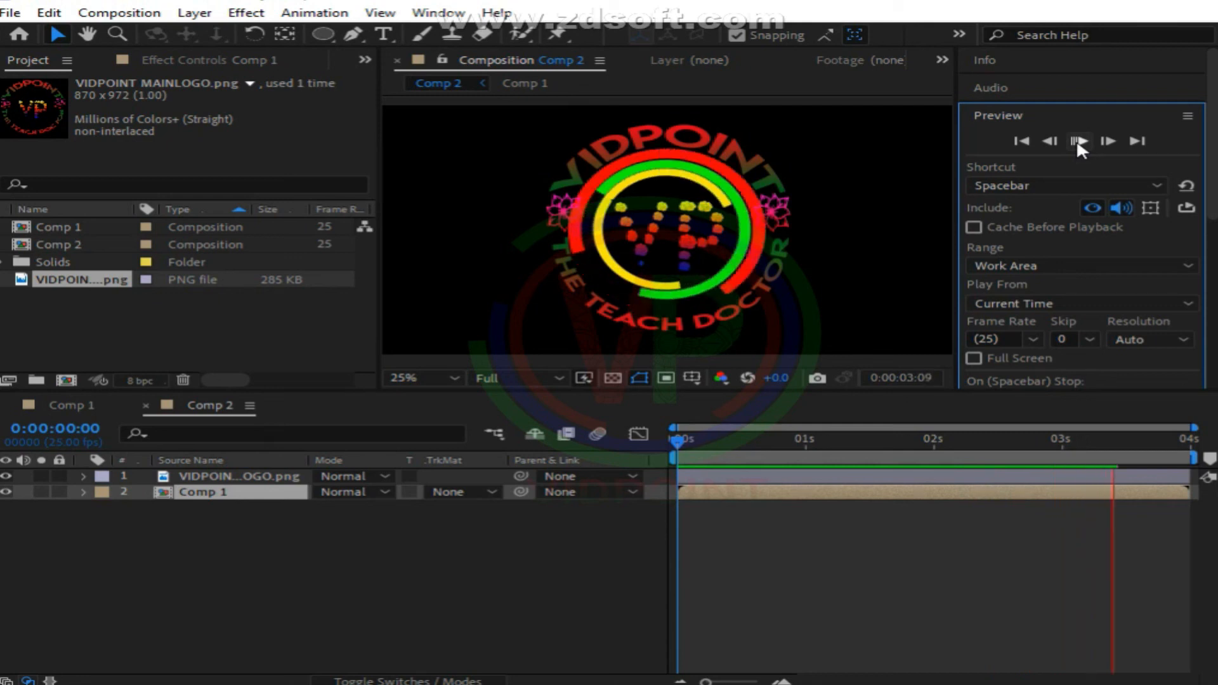
- Stop the preview with the playhead back at the start and add Comp 2 to the Adobe Media Encoder queue
{"action": "left_click", "coordinate": [1078, 141]}
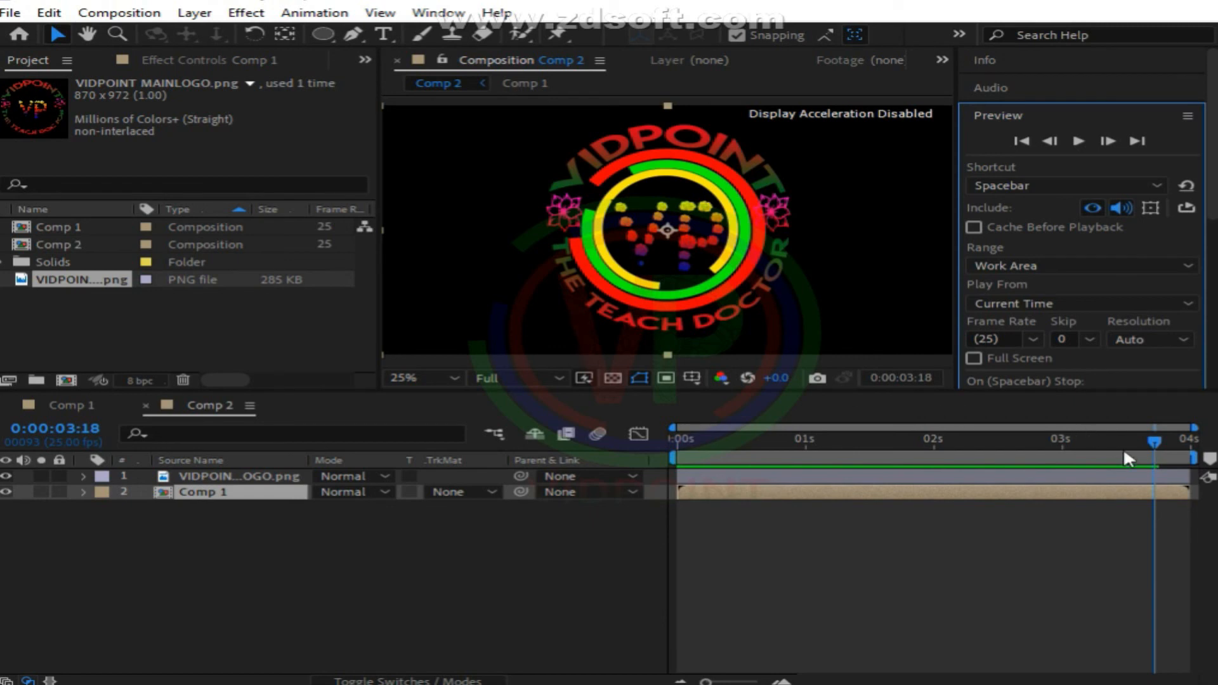
{"action": "left_click_drag", "start_coordinate": [1159, 439], "coordinate": [628, 455]}
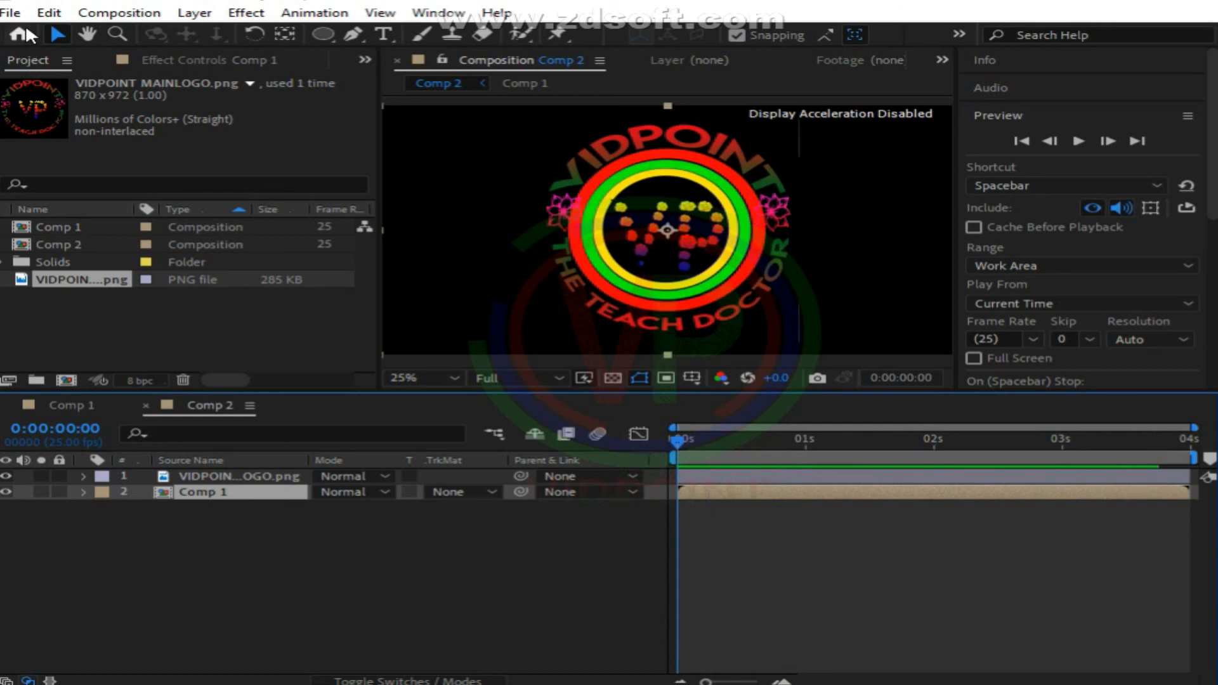
{"action": "left_click", "coordinate": [10, 13]}
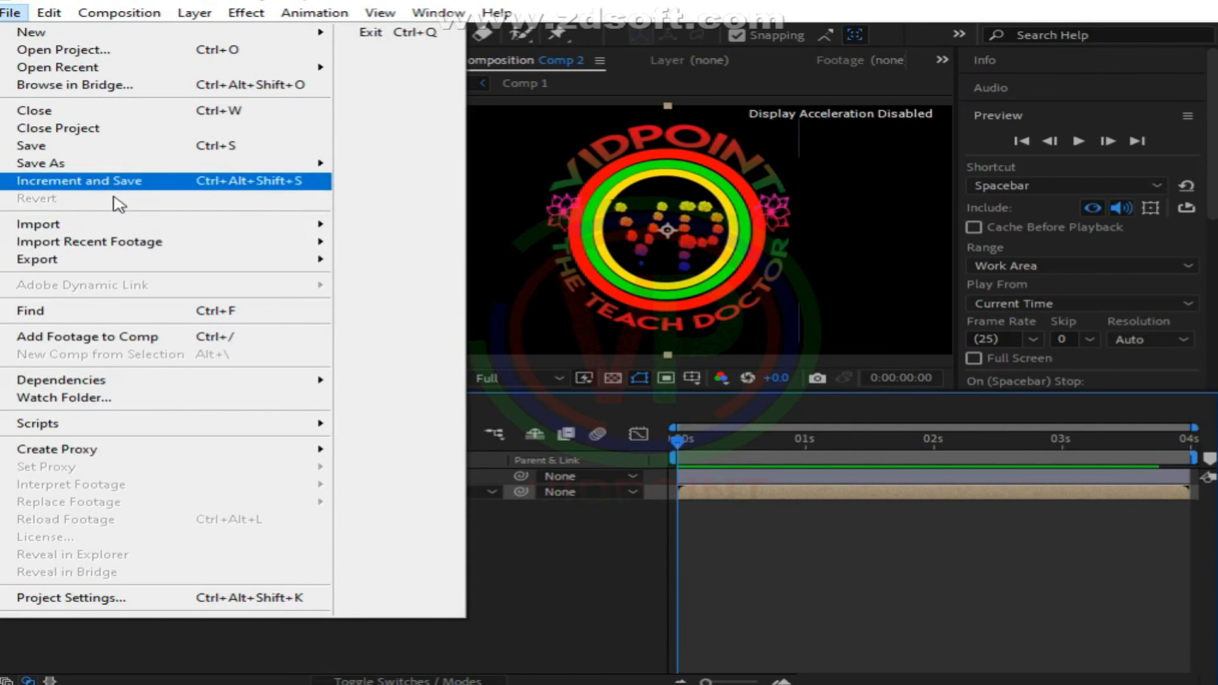
{"action": "mouse_move", "coordinate": [127, 264]}
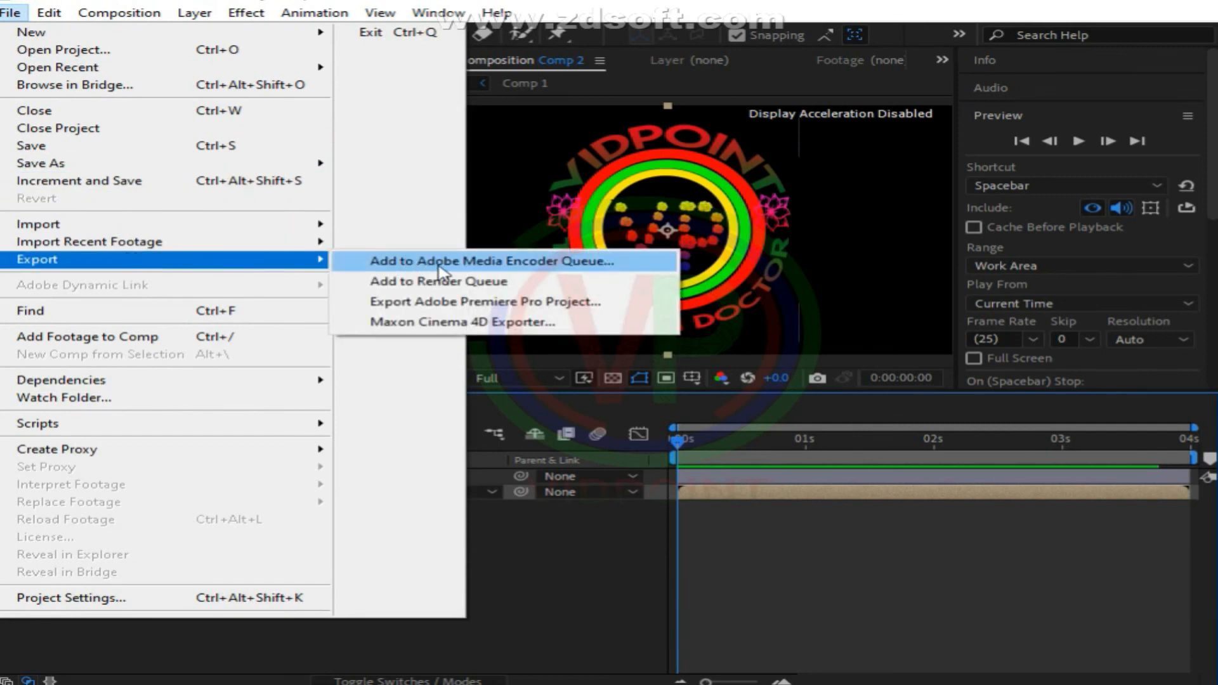
{"action": "left_click", "coordinate": [477, 265]}
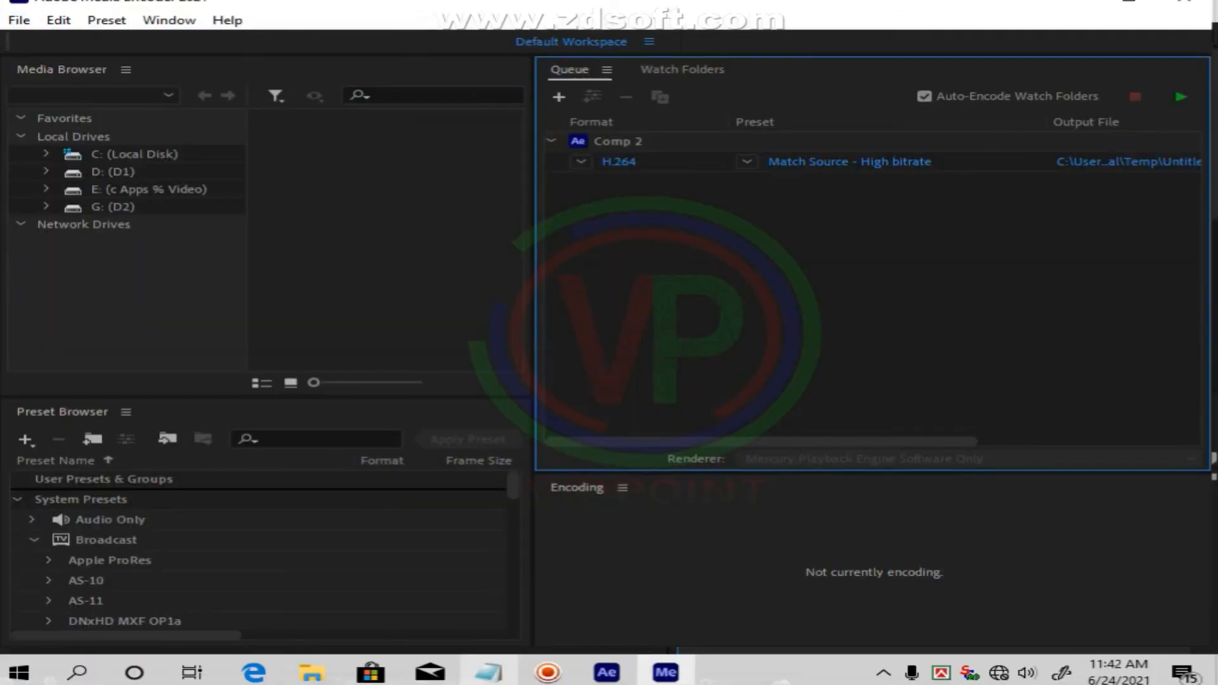
- Look through the output formats available for the queued Comp 2 and leave H.264 selected
{"action": "left_click", "coordinate": [804, 172]}
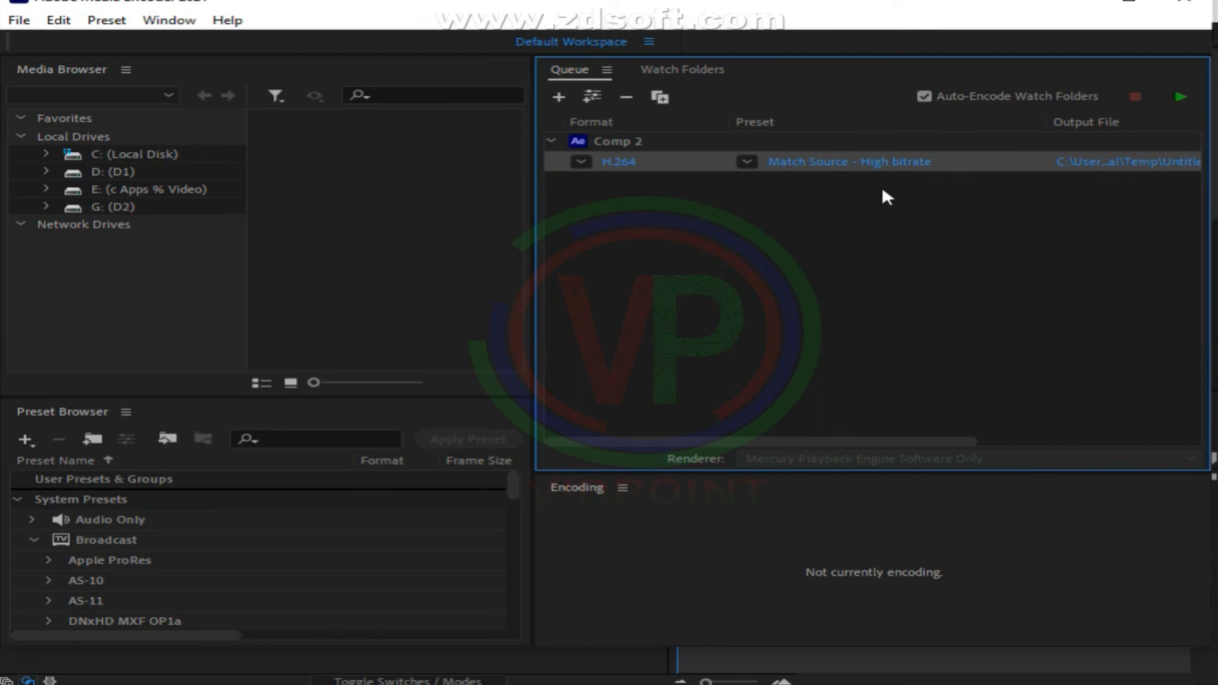
{"action": "left_click", "coordinate": [580, 161]}
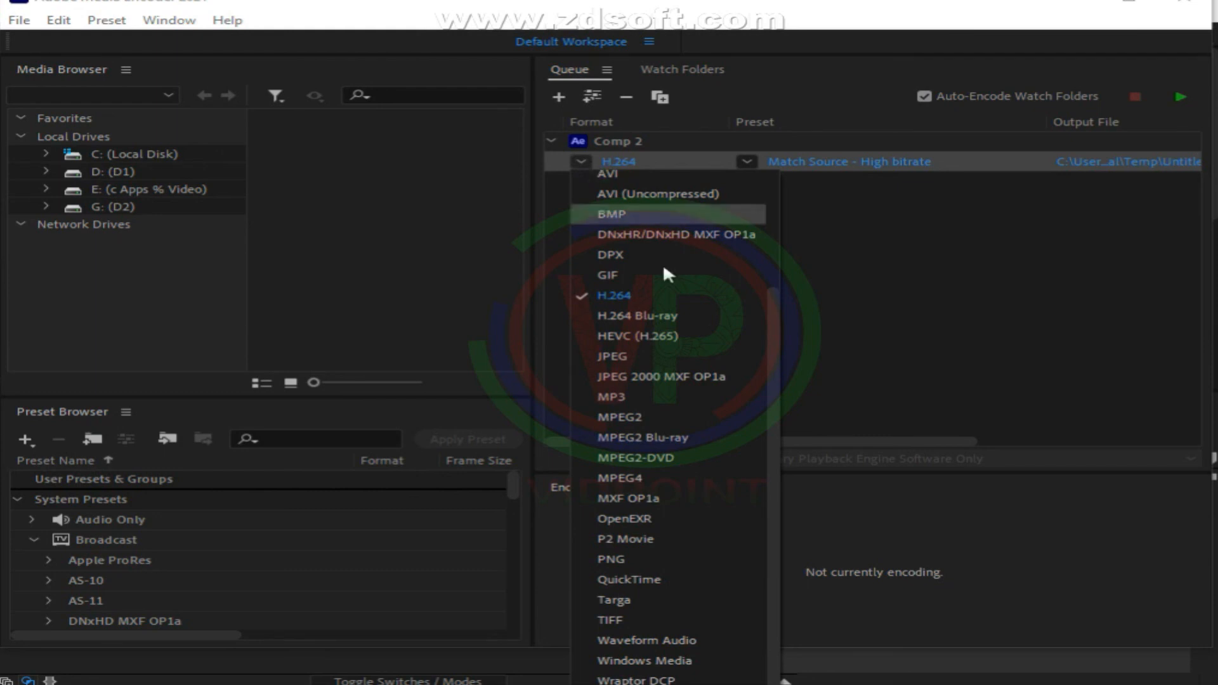
{"action": "scroll", "coordinate": [677, 284], "scroll_direction": "up", "scroll_amount": 3}
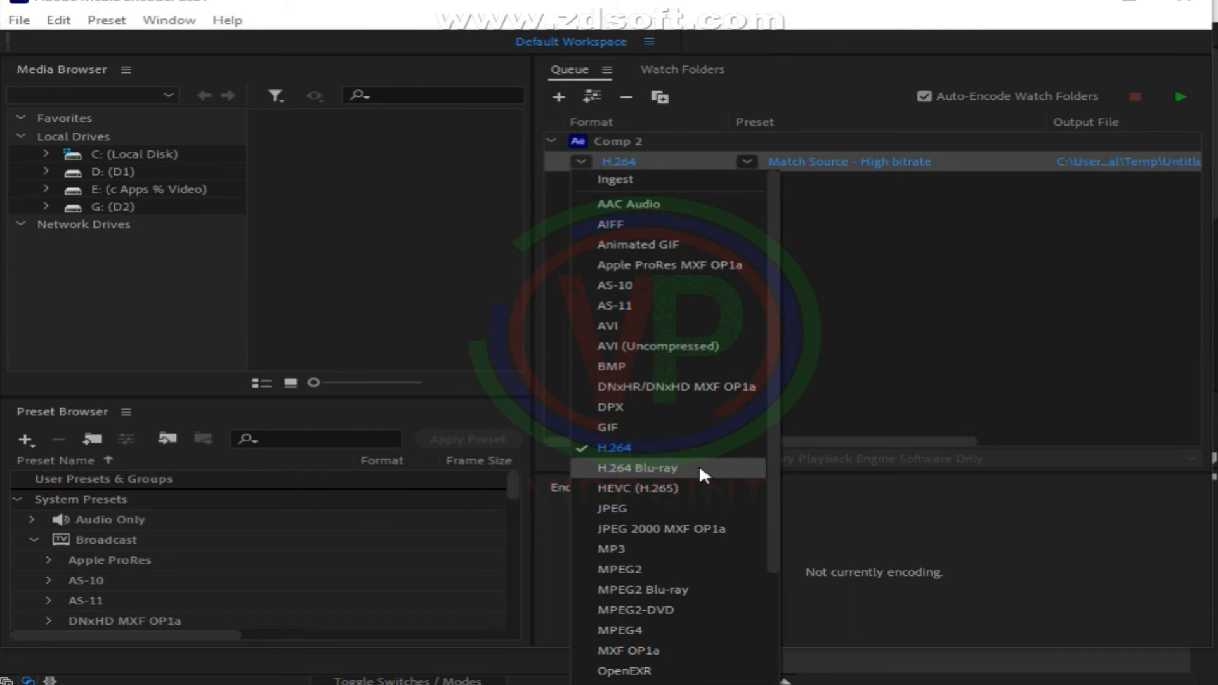
{"action": "scroll", "coordinate": [700, 473], "scroll_direction": "down", "scroll_amount": 3}
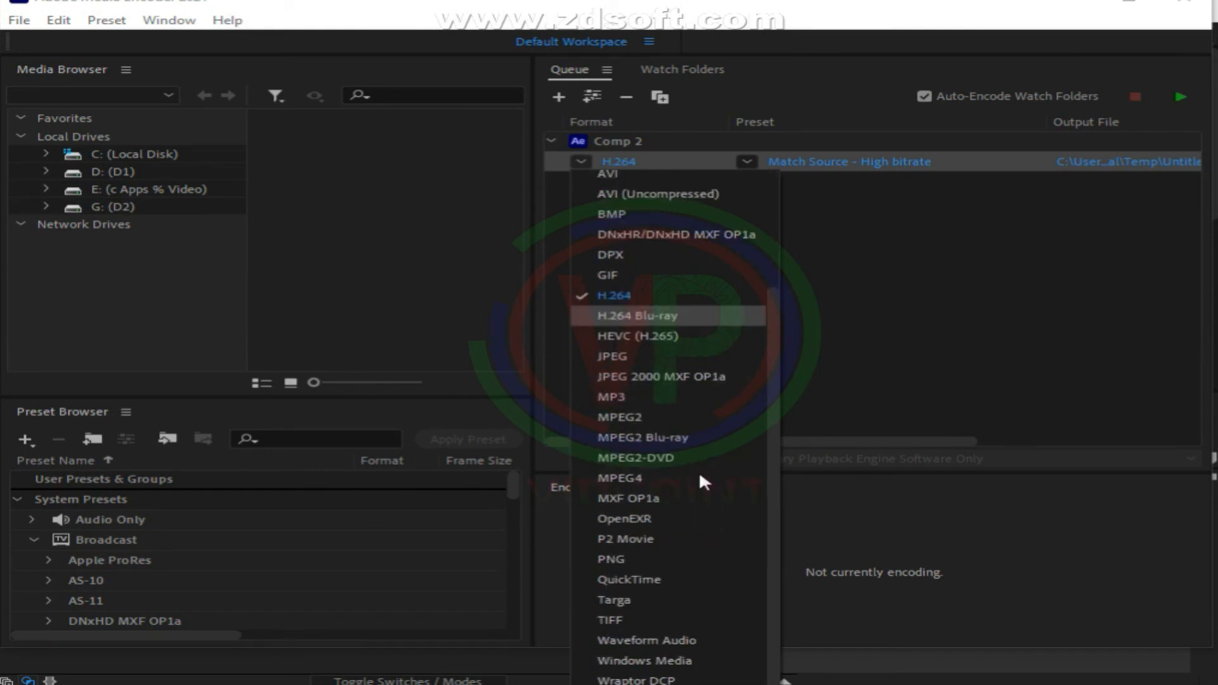
{"action": "scroll", "coordinate": [698, 471], "scroll_direction": "up", "scroll_amount": 5}
{"action": "left_click", "coordinate": [831, 327]}
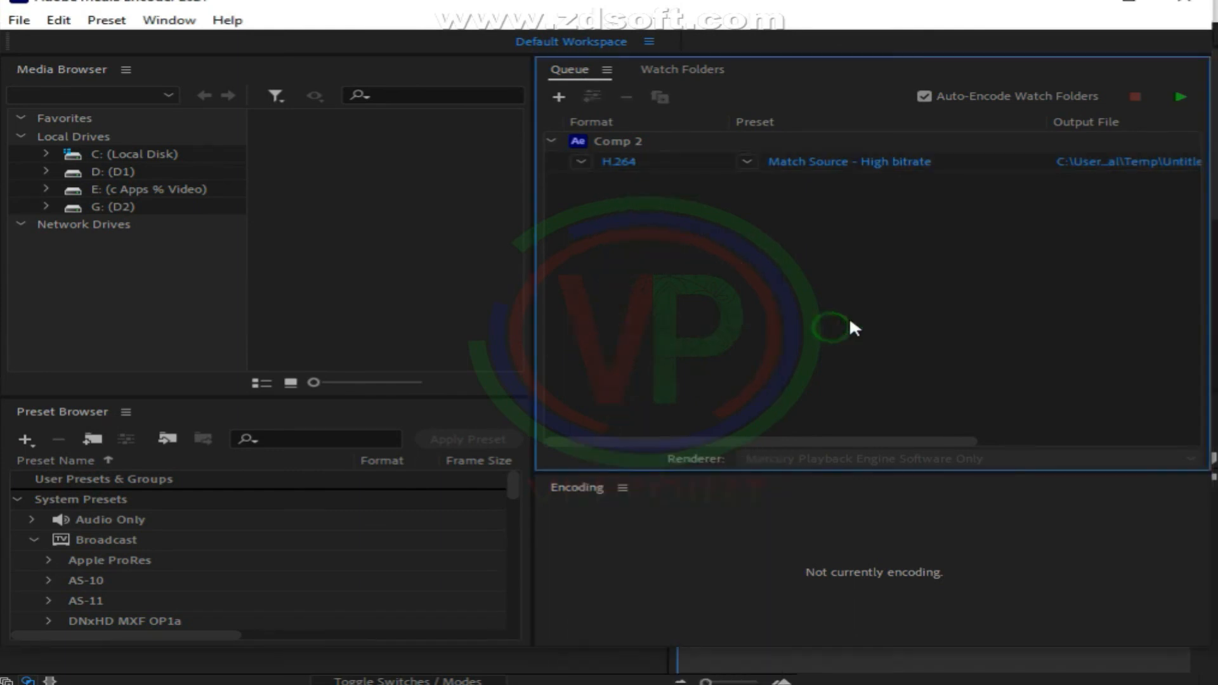
- Set the output file to an MP4 named Comp 2 on the Desktop and encode the queued composition
{"action": "left_click", "coordinate": [1097, 161]}
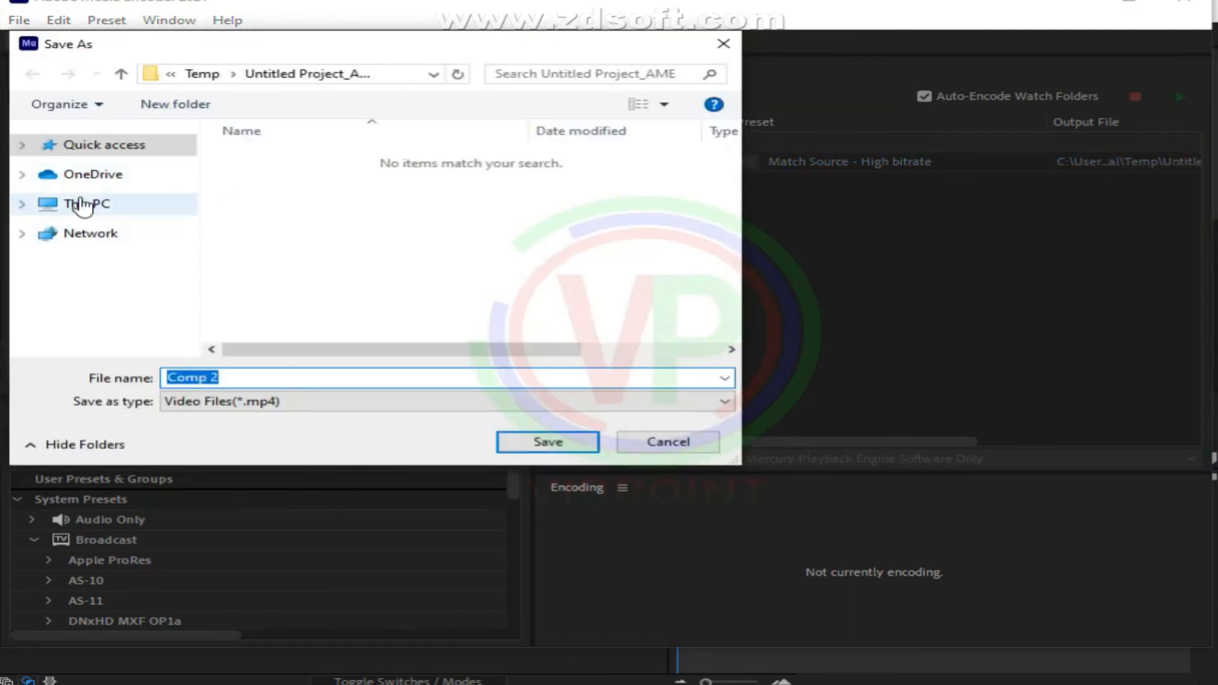
{"action": "left_click", "coordinate": [62, 165]}
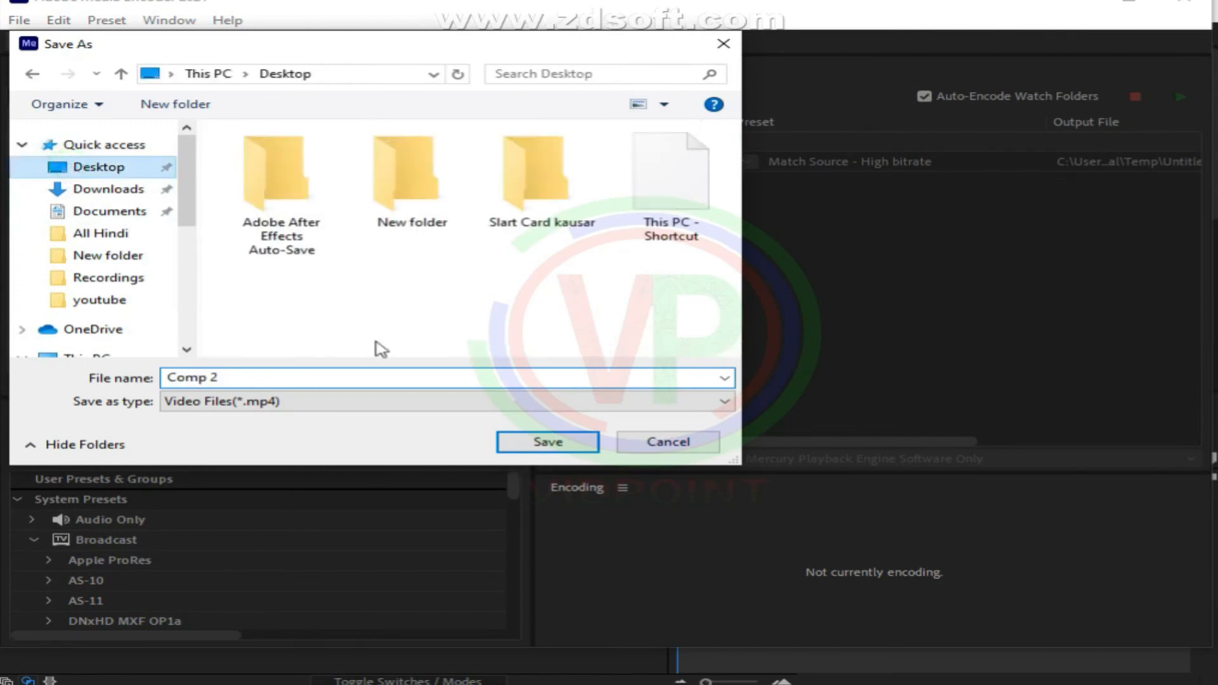
{"action": "left_click", "coordinate": [526, 443]}
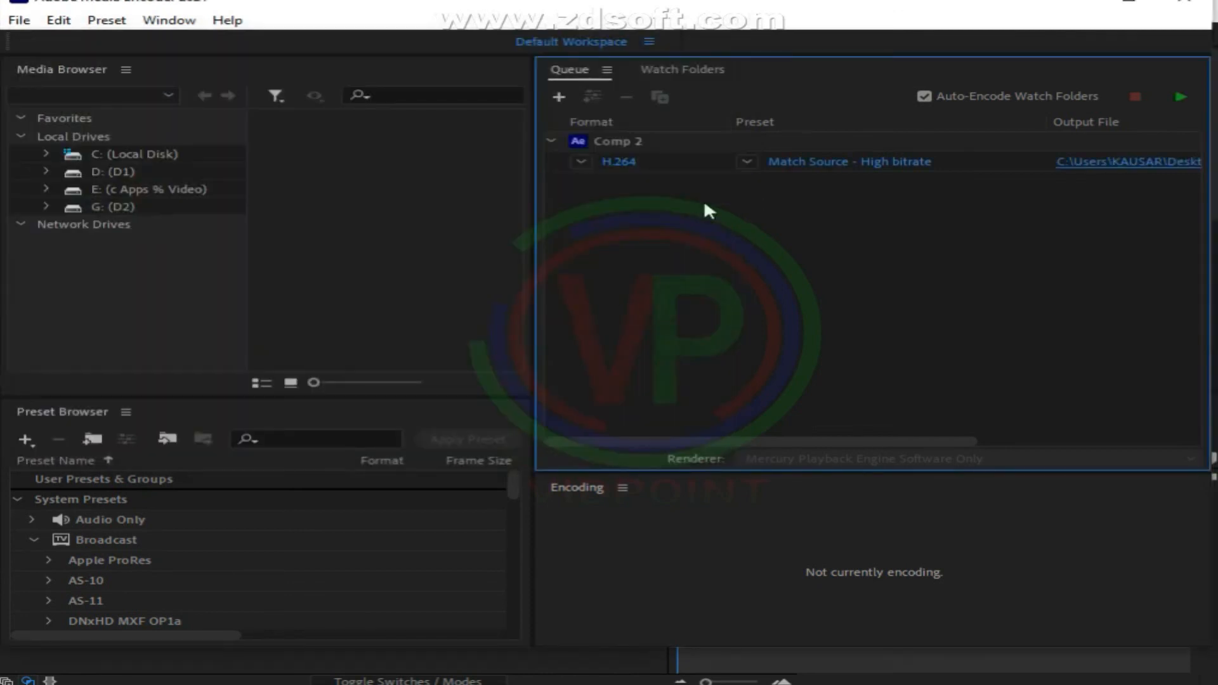
{"action": "left_click", "coordinate": [639, 163]}
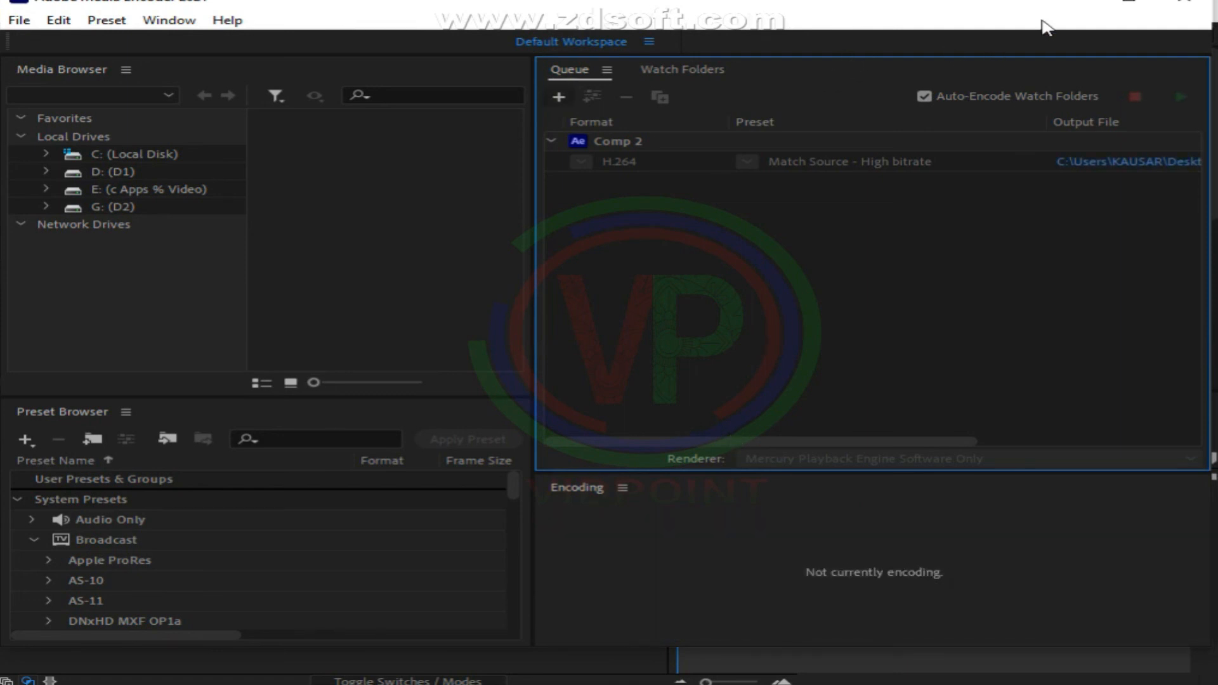
- Minimize Media Encoder and After Effects to reach the desktop holding the exported Comp 2 video, and refresh it
{"action": "left_click", "coordinate": [1103, 4]}
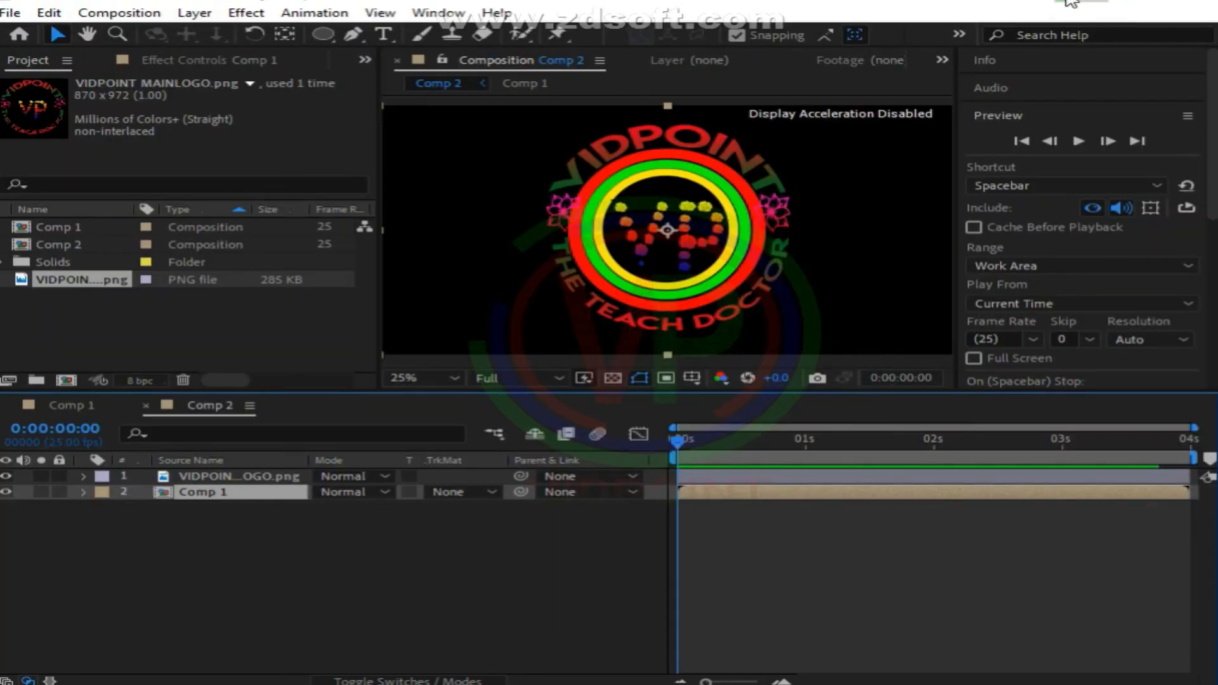
{"action": "left_click", "coordinate": [1092, 2]}
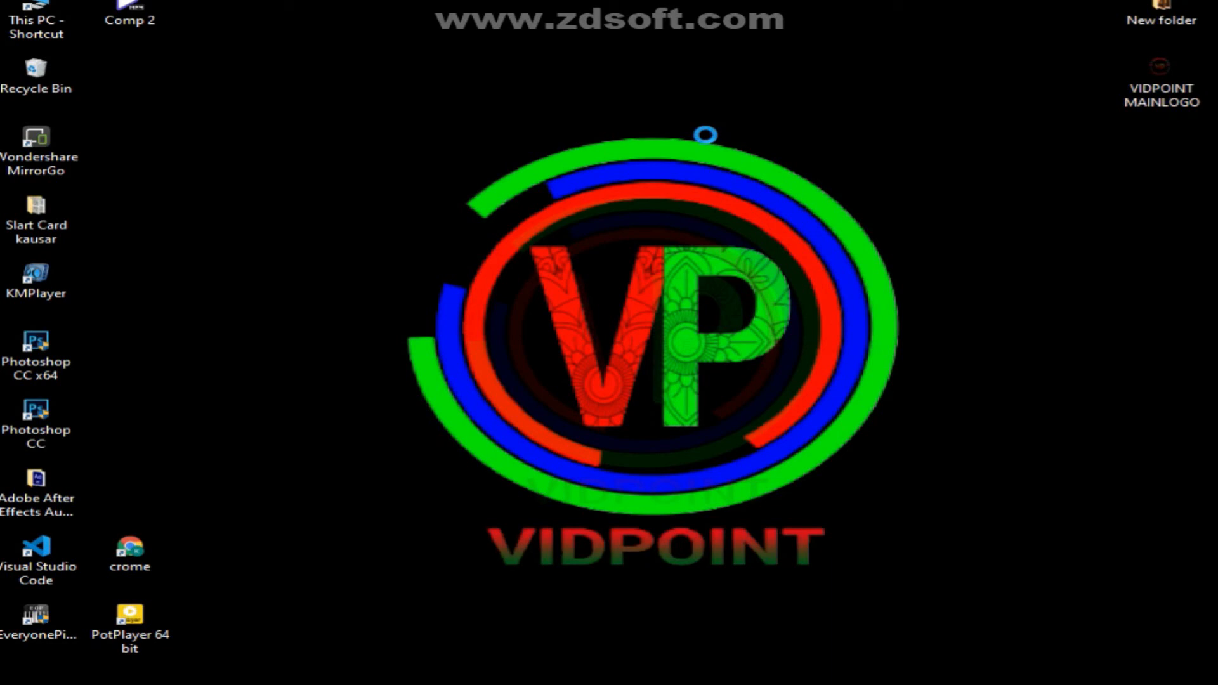
{"action": "right_click", "coordinate": [616, 85]}
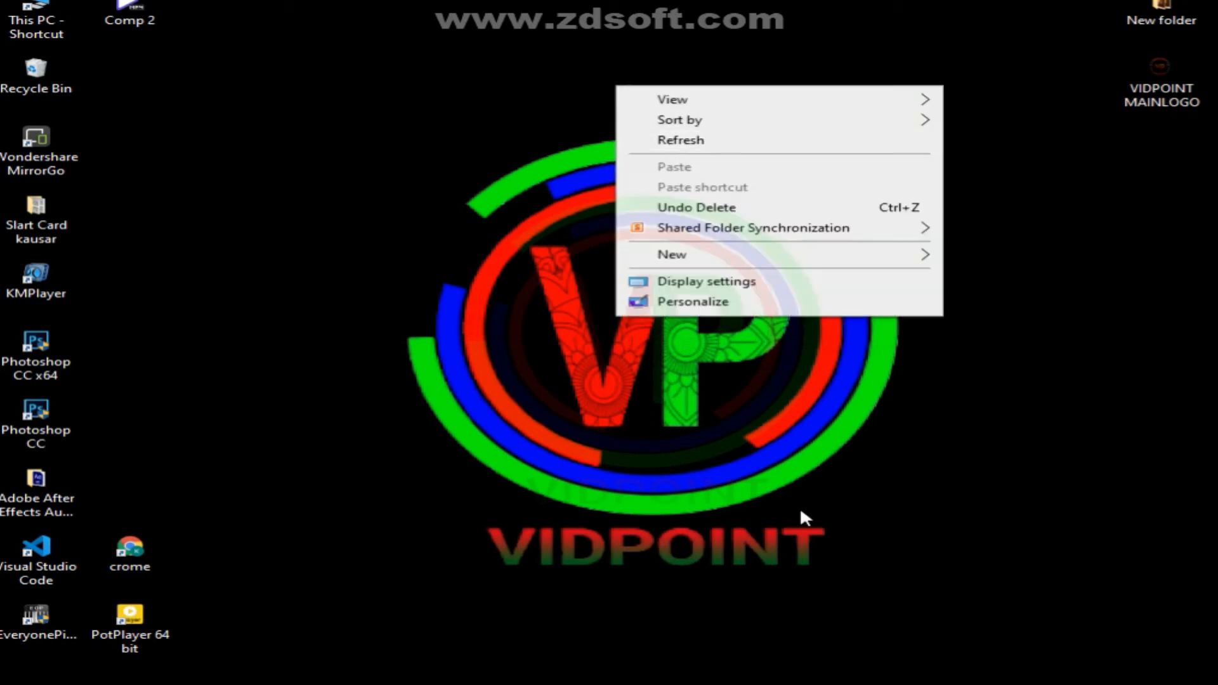
{"action": "left_click", "coordinate": [697, 141]}
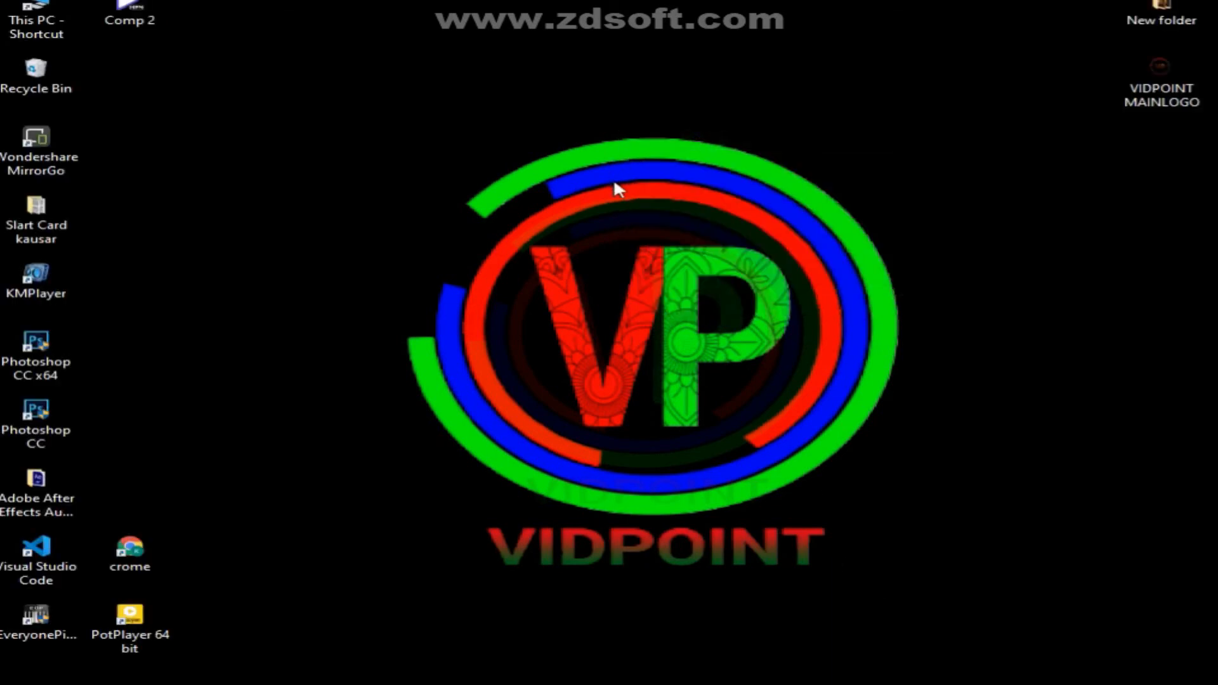